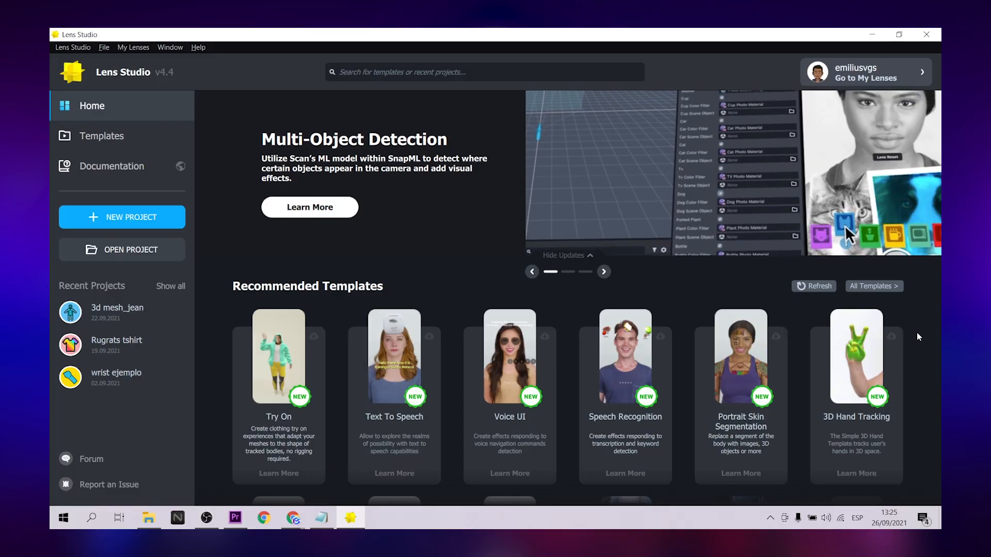
Look through the recommended templates on the home page, including Body Mesh, Try On and Upper Garment Segmentation
{"action": "scroll", "coordinate": [919, 334], "scroll_direction": "down", "scroll_amount": 3}
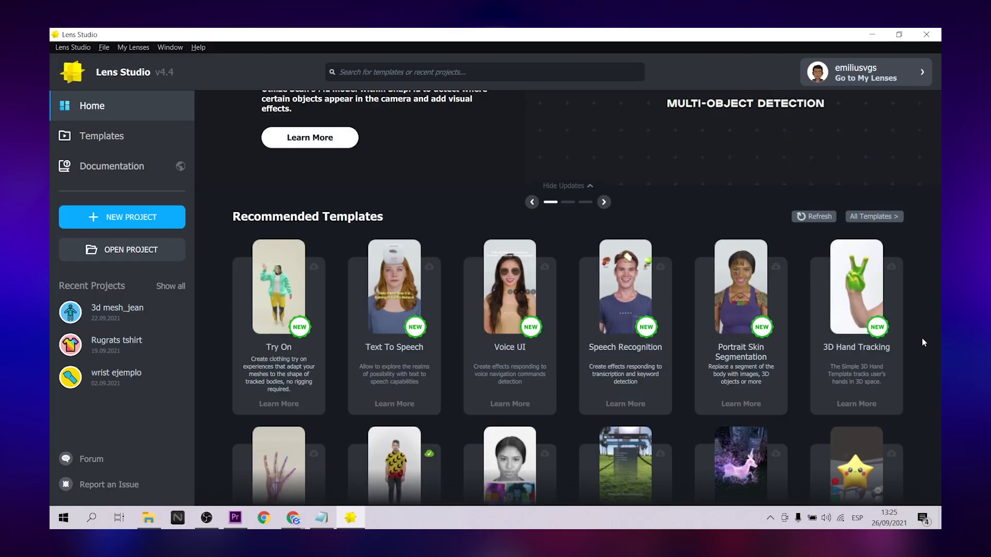
{"action": "scroll", "coordinate": [927, 341], "scroll_direction": "down", "scroll_amount": 4}
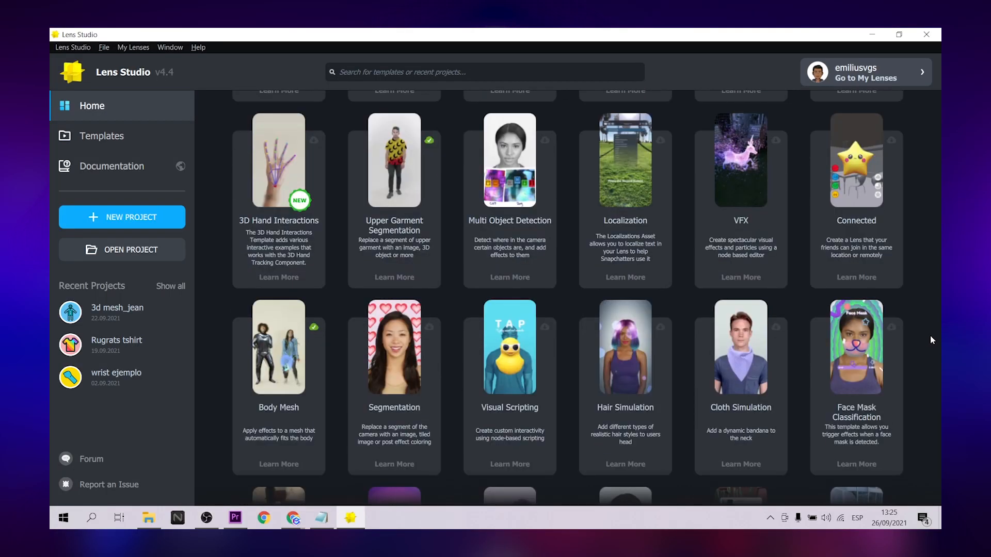
{"action": "scroll", "coordinate": [932, 340], "scroll_direction": "down", "scroll_amount": 5}
{"action": "scroll", "coordinate": [932, 340], "scroll_direction": "up", "scroll_amount": 3}
{"action": "scroll", "coordinate": [932, 335], "scroll_direction": "up", "scroll_amount": 8}
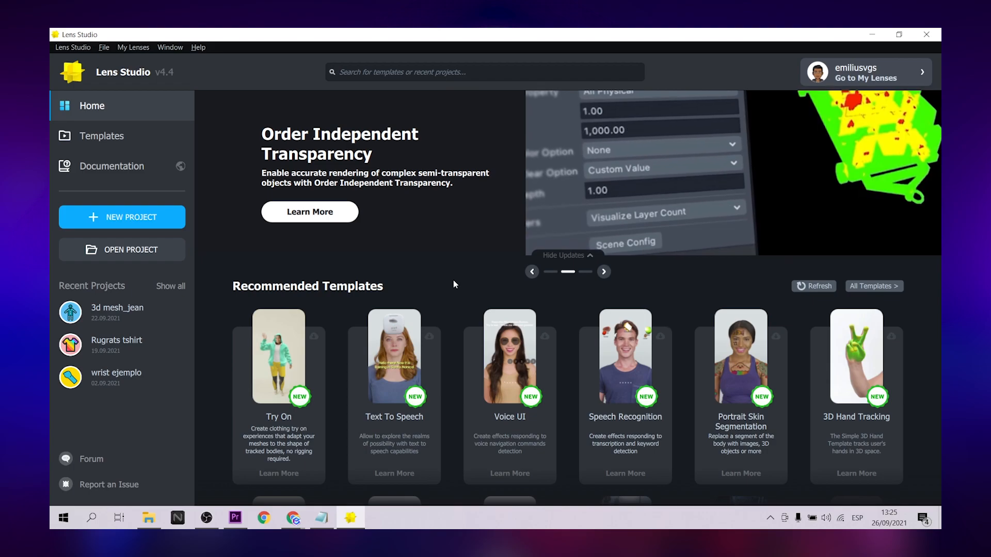
{"action": "scroll", "coordinate": [459, 278], "scroll_direction": "down", "scroll_amount": 1}
{"action": "scroll", "coordinate": [461, 277], "scroll_direction": "down", "scroll_amount": 1}
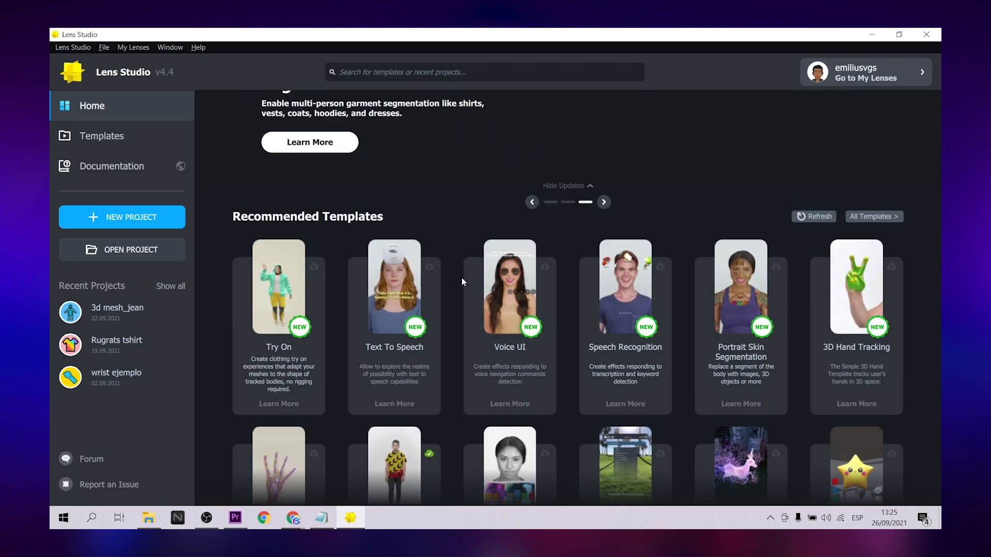
{"action": "scroll", "coordinate": [435, 340], "scroll_direction": "down", "scroll_amount": 7}
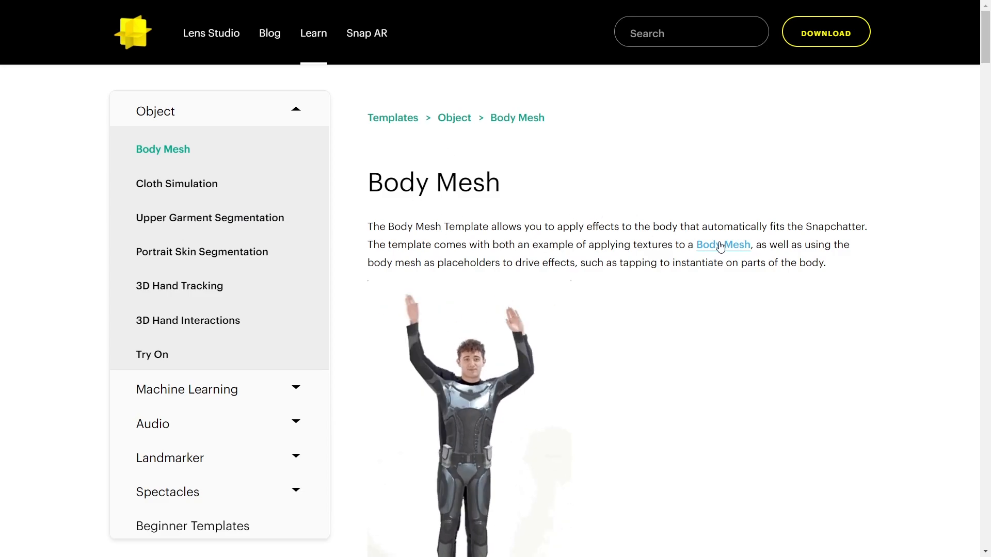
Review the Body Mesh template documentation, from its guide contents through the Move Along Body section
{"action": "scroll", "coordinate": [798, 319], "scroll_direction": "down", "scroll_amount": 10}
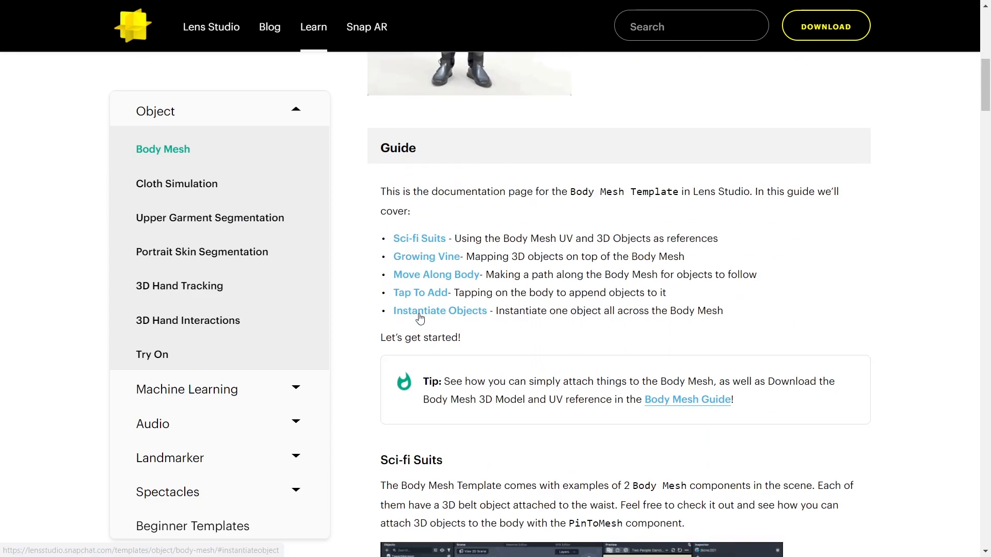
{"action": "scroll", "coordinate": [720, 281], "scroll_direction": "down", "scroll_amount": 11}
{"action": "scroll", "coordinate": [639, 255], "scroll_direction": "down", "scroll_amount": 20}
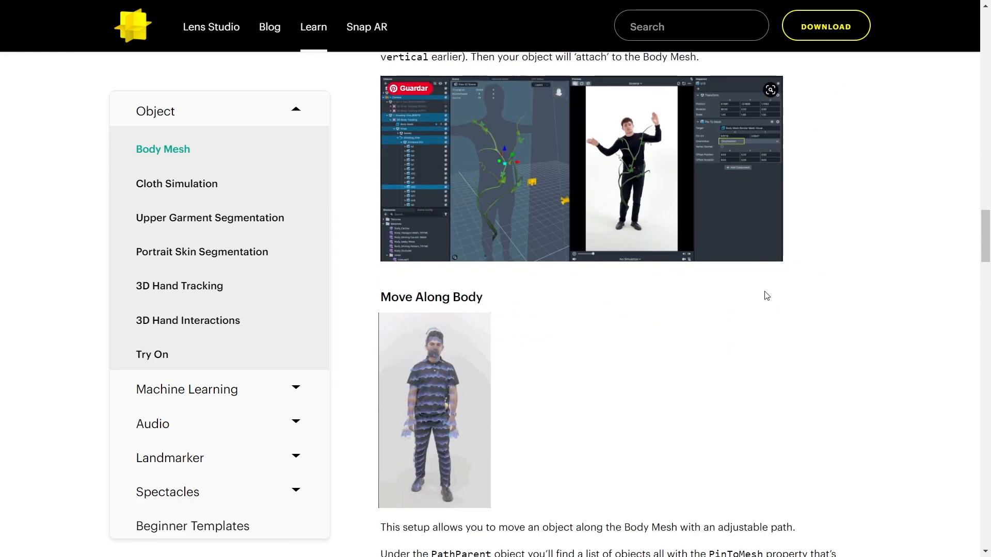
{"action": "scroll", "coordinate": [766, 296], "scroll_direction": "down", "scroll_amount": 18}
{"action": "left_click_drag", "start_coordinate": [982, 322], "coordinate": [982, 93]}
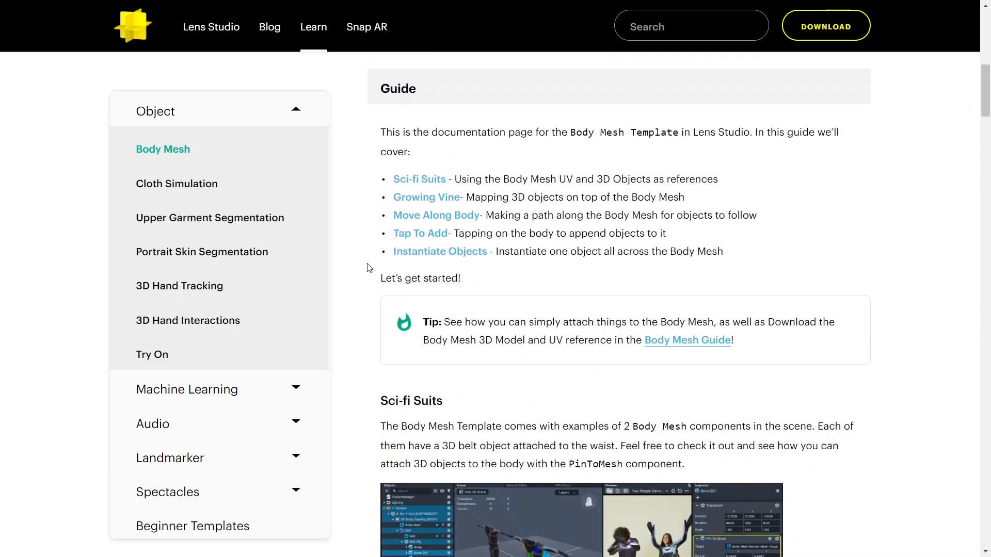
Open the Body Mesh Guide and download the zip with the reference 3D body mesh and its UV map
{"action": "left_click", "coordinate": [707, 342]}
{"action": "scroll", "coordinate": [769, 349], "scroll_direction": "down", "scroll_amount": 6}
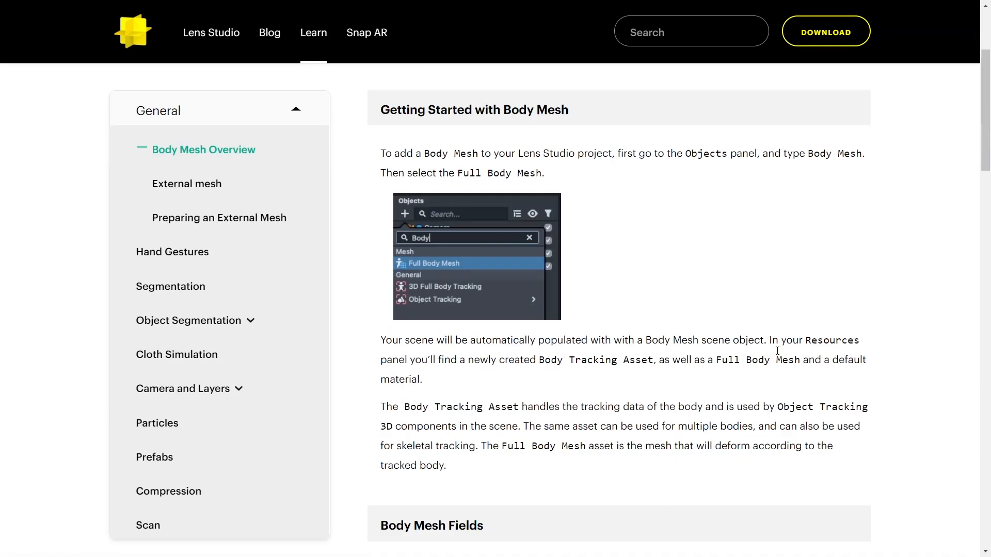
{"action": "scroll", "coordinate": [699, 340], "scroll_direction": "down", "scroll_amount": 19}
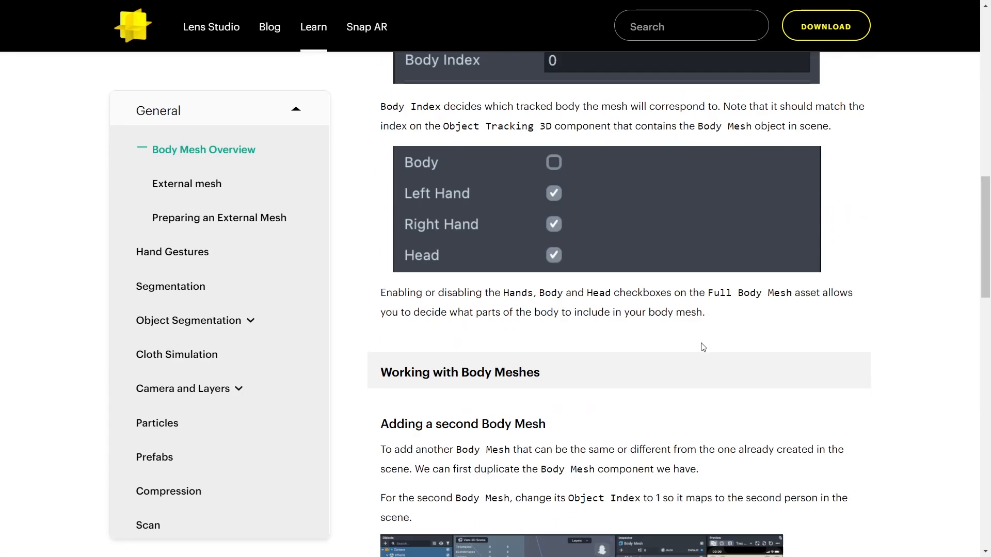
{"action": "scroll", "coordinate": [492, 212], "scroll_direction": "down", "scroll_amount": 10}
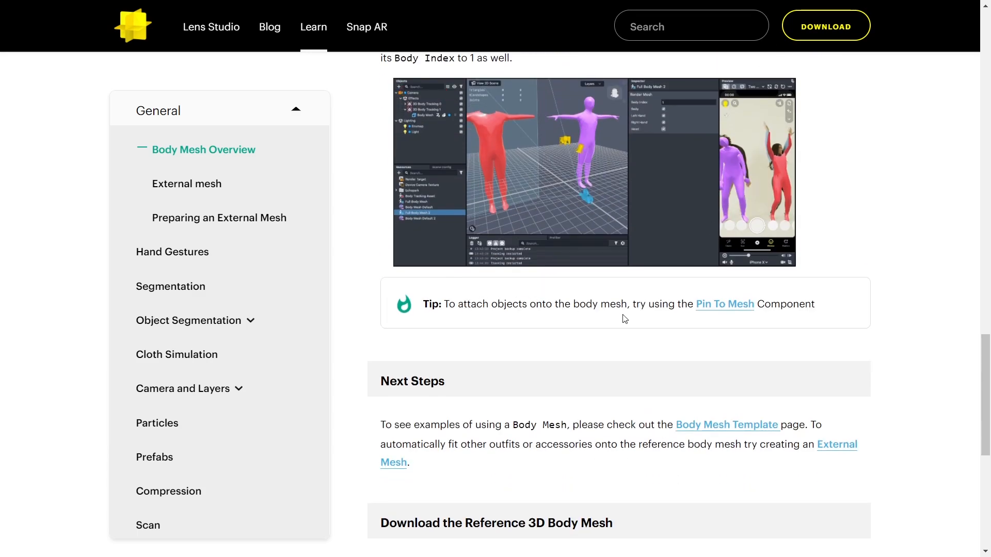
{"action": "scroll", "coordinate": [624, 319], "scroll_direction": "down", "scroll_amount": 4}
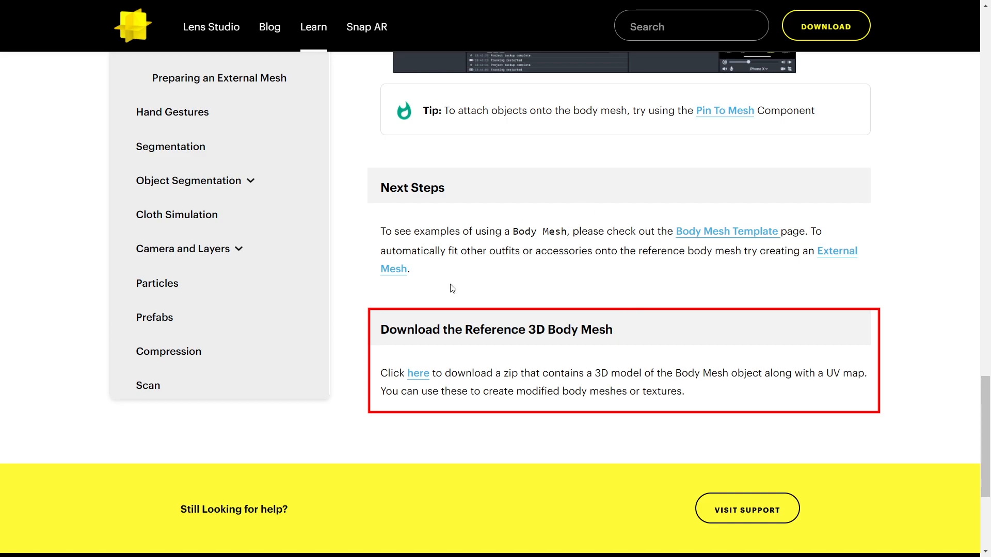
{"action": "left_click", "coordinate": [428, 375]}
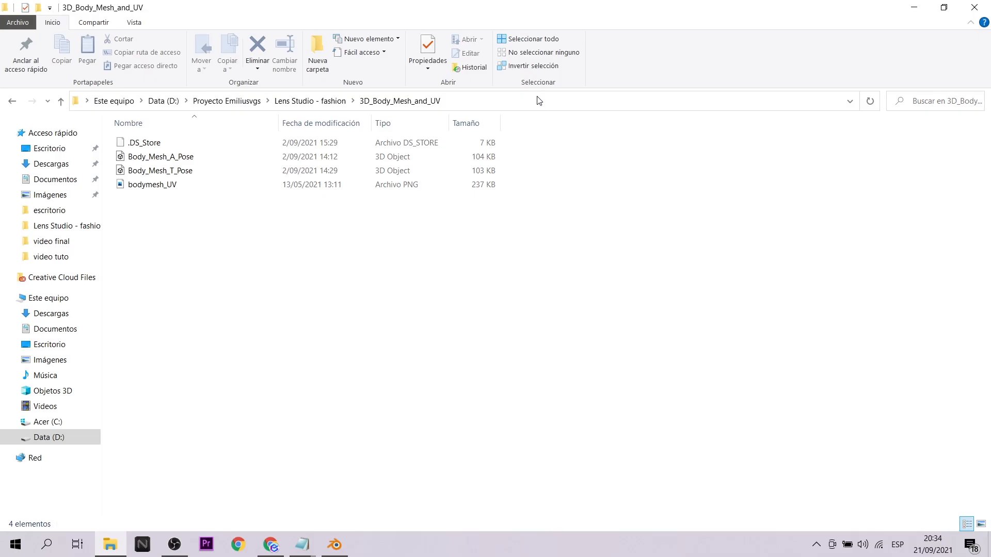
Preview the Body_Mesh_T_Pose model in the 3D viewer from another angle, and close the viewer
{"action": "left_click", "coordinate": [537, 97]}
{"action": "left_click", "coordinate": [671, 230]}
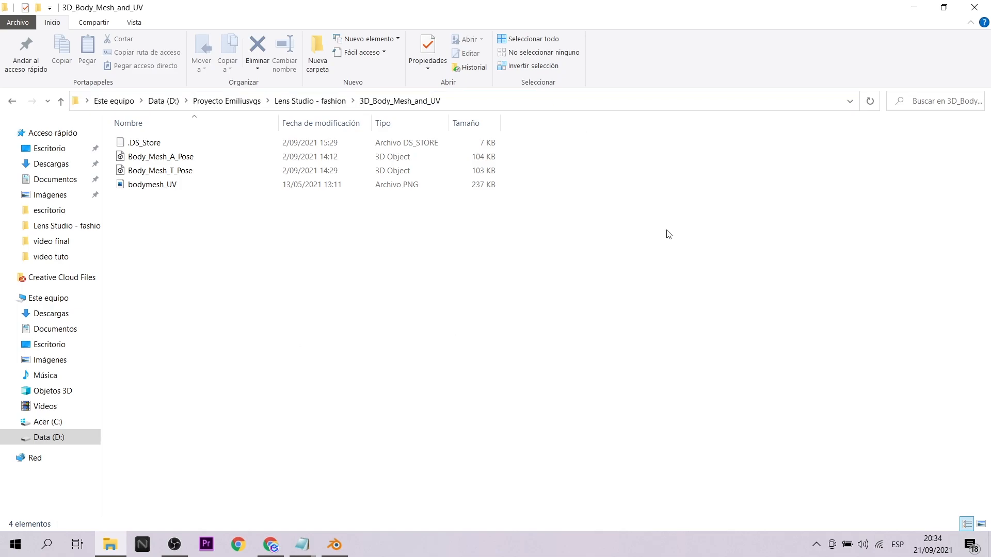
{"action": "double_click", "coordinate": [187, 171]}
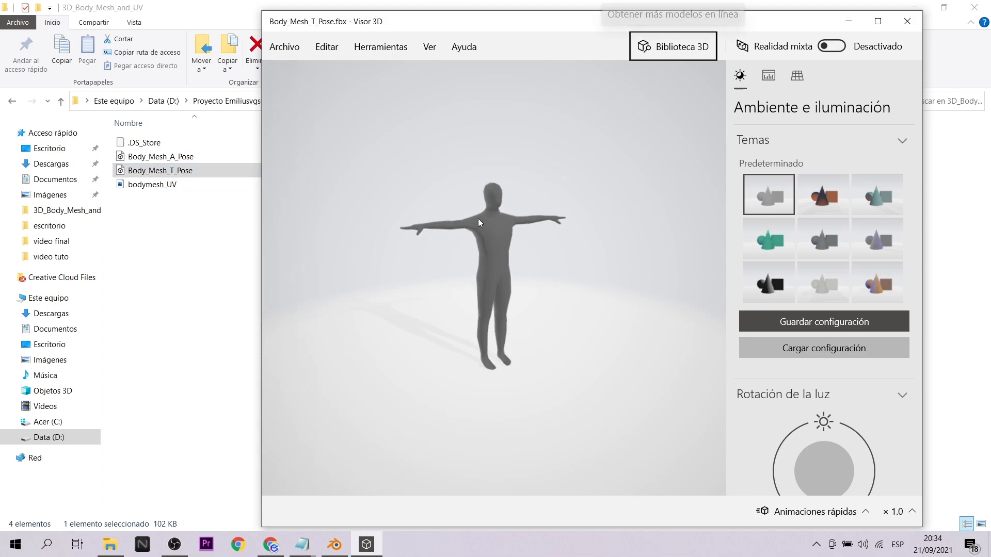
{"action": "left_click_drag", "start_coordinate": [525, 271], "coordinate": [670, 221]}
{"action": "scroll", "coordinate": [506, 256], "scroll_direction": "up", "scroll_amount": 3}
{"action": "left_click", "coordinate": [899, 26]}
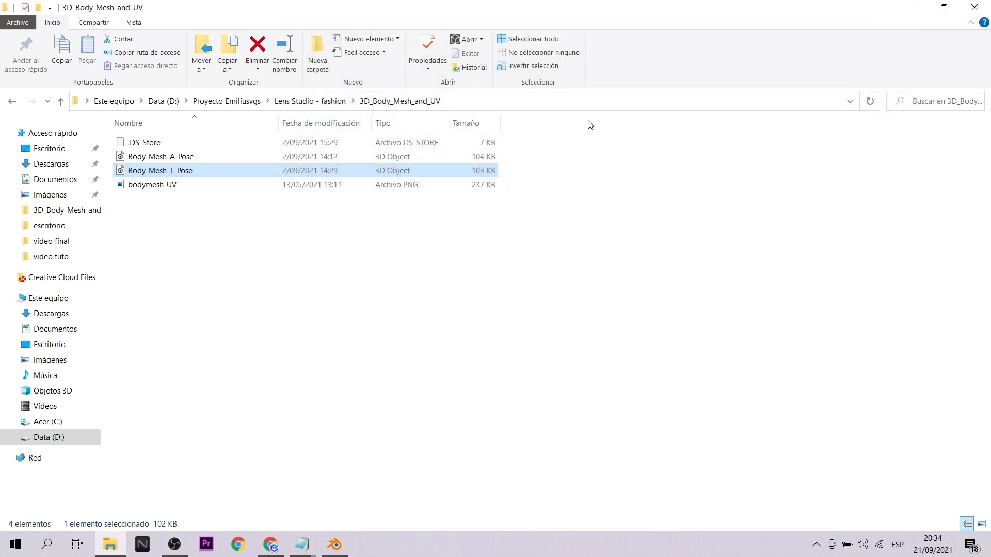
{"action": "left_click", "coordinate": [560, 100]}
{"action": "left_click", "coordinate": [564, 150]}
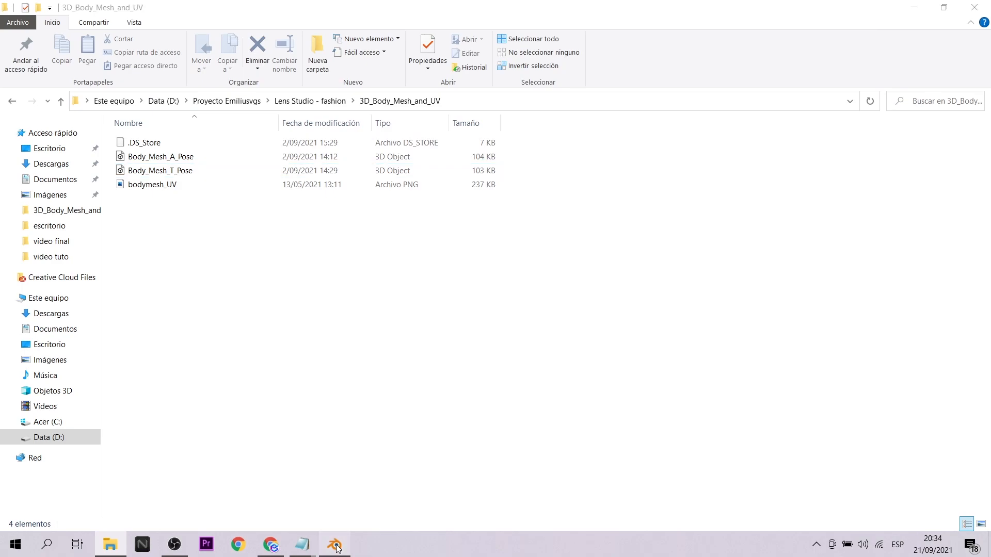
Switch to Blender and delete the default cube from the new scene
{"action": "left_click", "coordinate": [334, 545]}
{"action": "left_click", "coordinate": [744, 274]}
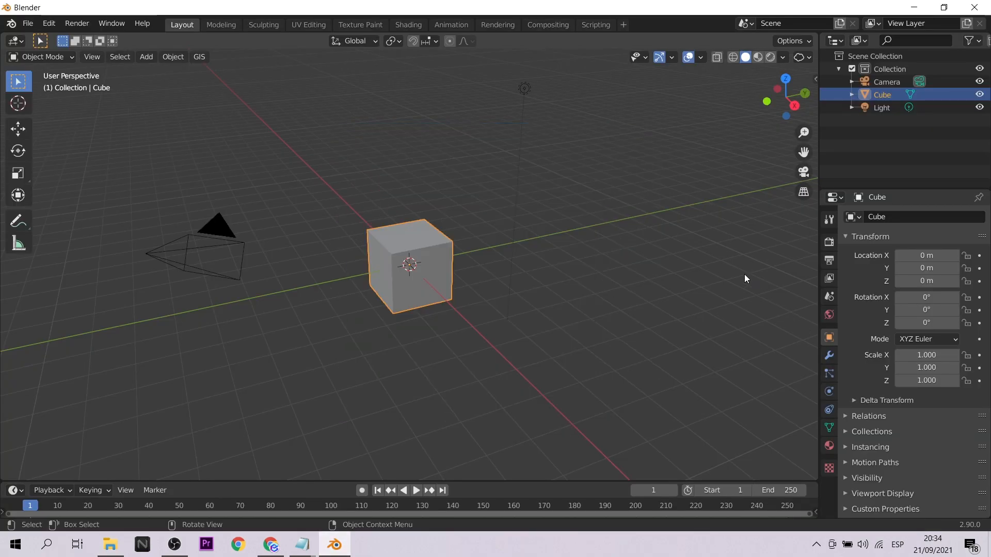
{"action": "key", "text": "Delete"}
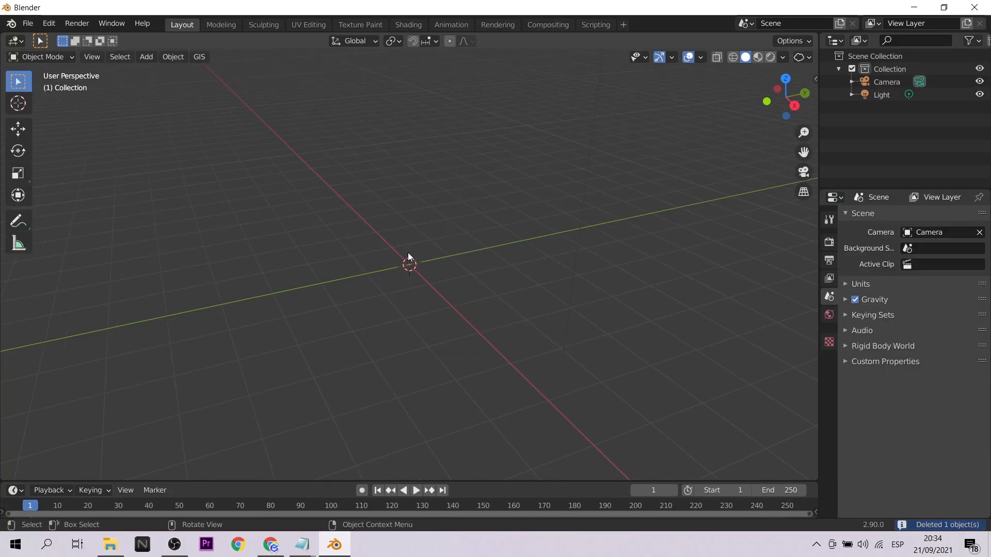
Import Body_Mesh_T_Pose.fbx from the 3D_Body_Mesh_and_UV folder with the default FBX settings
{"action": "left_click", "coordinate": [28, 23]}
{"action": "mouse_move", "coordinate": [52, 196]}
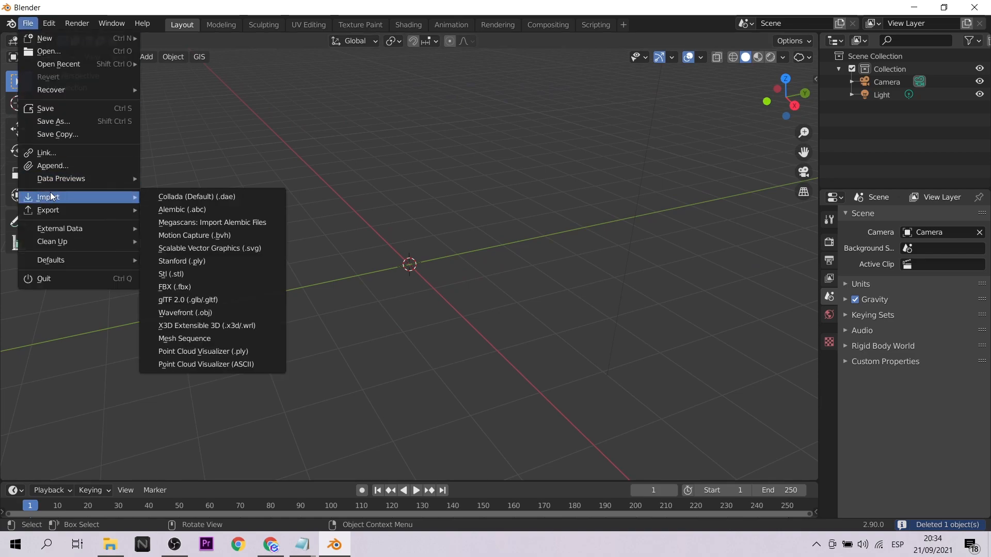
{"action": "left_click", "coordinate": [195, 287]}
{"action": "left_click", "coordinate": [419, 149]}
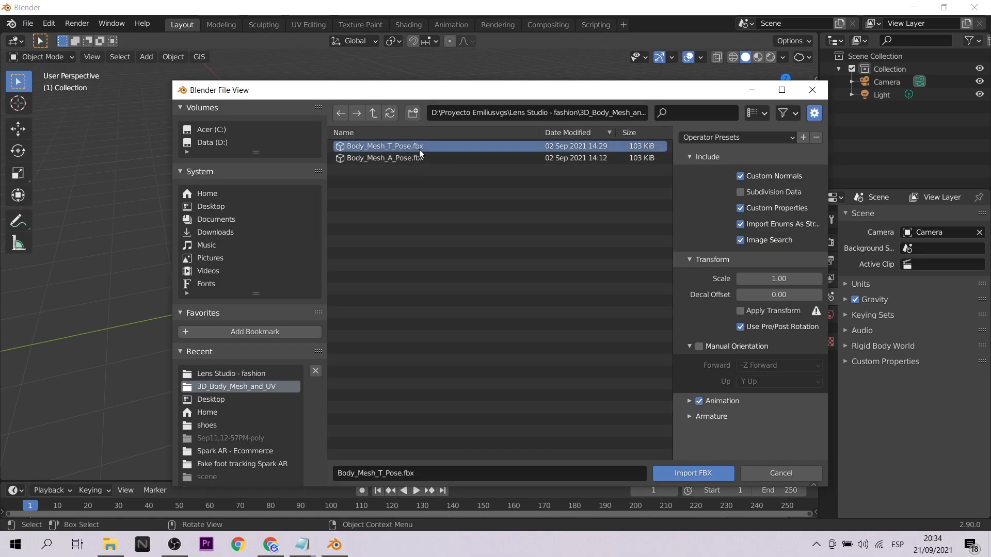
{"action": "left_click", "coordinate": [685, 471]}
Select the body_low mesh of the imported figure and enter Edit Mode
{"action": "scroll", "coordinate": [476, 239], "scroll_direction": "up", "scroll_amount": 3}
{"action": "middle_click_drag", "start_coordinate": [369, 295], "coordinate": [446, 298]}
{"action": "scroll", "coordinate": [544, 227], "scroll_direction": "up", "scroll_amount": 2}
{"action": "left_click", "coordinate": [407, 183]}
{"action": "left_click", "coordinate": [41, 57]}
{"action": "left_click", "coordinate": [46, 86]}
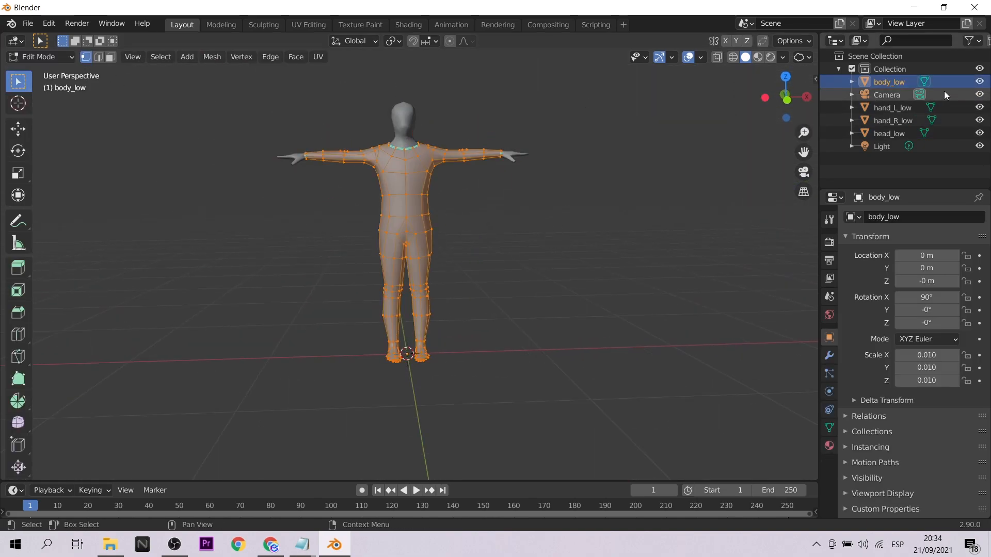
Delete the camera and the light so that only the body parts remain in the collection
{"action": "key", "text": "Delete"}
{"action": "left_click", "coordinate": [890, 132]}
{"action": "key", "text": "Delete"}
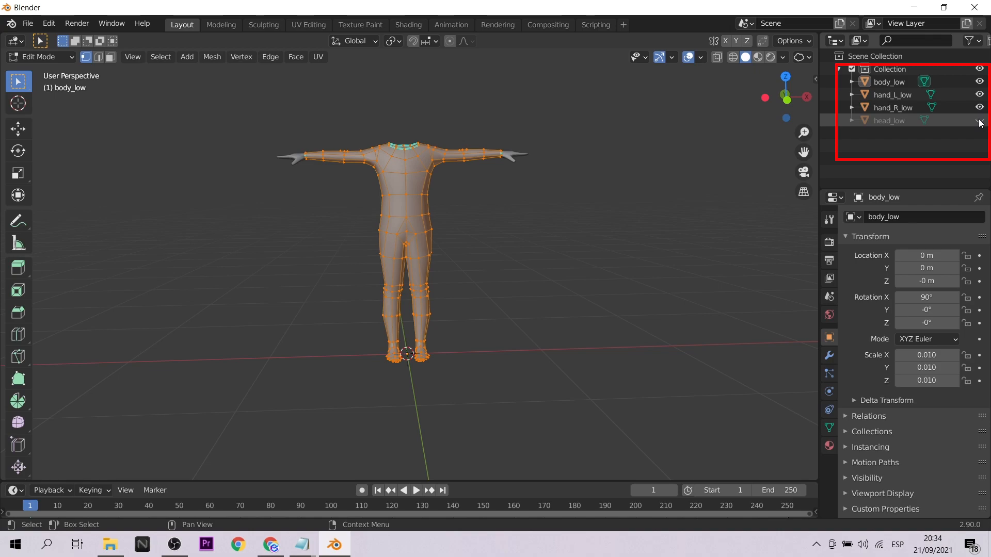
Toggle the visibility of hand_L_low and body_low to check which part of the figure each object covers
{"action": "left_click", "coordinate": [980, 94]}
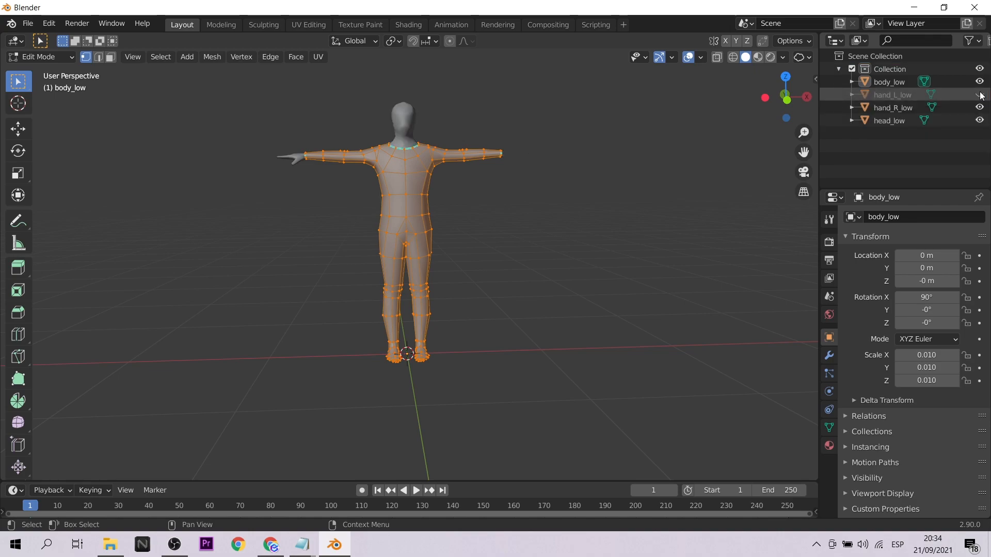
{"action": "left_click", "coordinate": [979, 82]}
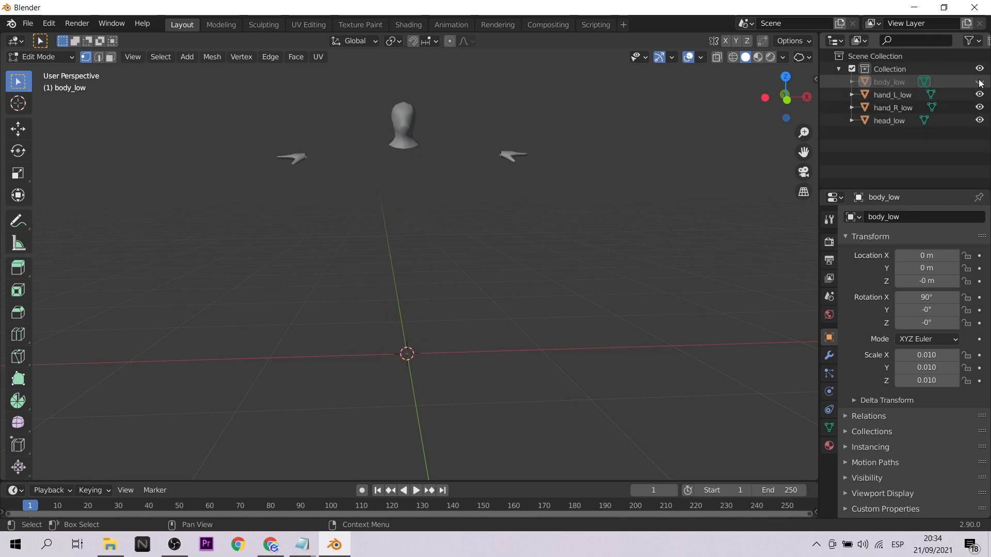
{"action": "left_click", "coordinate": [979, 82]}
Select the waist and hip vertices all around the body mesh, front and back, and subdivide them
{"action": "left_click", "coordinate": [663, 272]}
{"action": "scroll", "coordinate": [579, 303], "scroll_direction": "up", "scroll_amount": 1}
{"action": "middle_click_drag", "start_coordinate": [579, 303], "coordinate": [586, 283]}
{"action": "scroll", "coordinate": [540, 203], "scroll_direction": "up", "scroll_amount": 3}
{"action": "middle_click_drag", "start_coordinate": [529, 272], "coordinate": [529, 275], "text": "shift"}
{"action": "left_click_drag", "start_coordinate": [502, 277], "coordinate": [502, 277]}
{"action": "middle_click_drag", "start_coordinate": [502, 277], "coordinate": [330, 265]}
{"action": "middle_click_drag", "start_coordinate": [532, 279], "coordinate": [236, 276]}
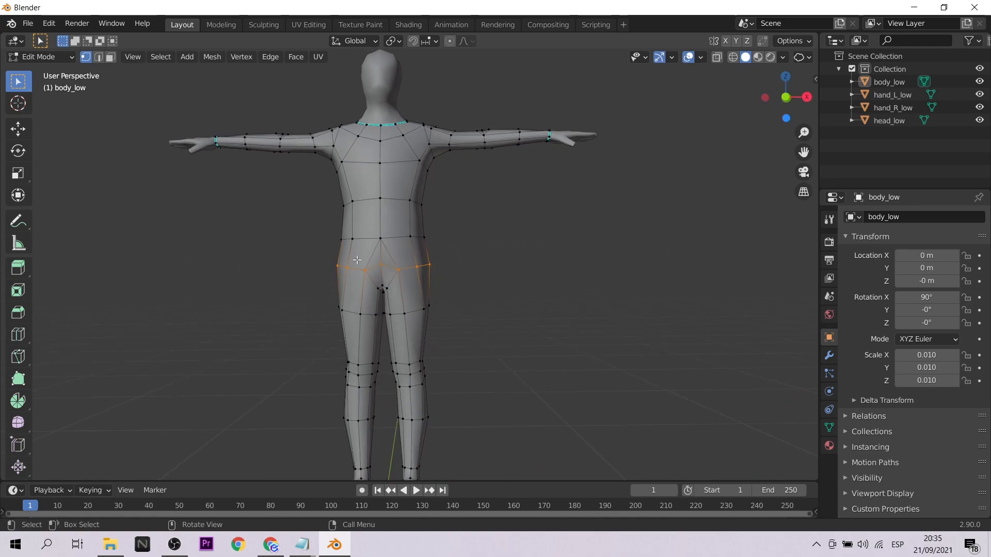
{"action": "scroll", "coordinate": [513, 285], "scroll_direction": "up", "scroll_amount": 2}
{"action": "mouse_move", "coordinate": [514, 284]}
{"action": "middle_mouse_down"}
{"action": "mouse_move", "coordinate": [328, 283]}
{"action": "mouse_move", "coordinate": [514, 284]}
{"action": "middle_mouse_up"}
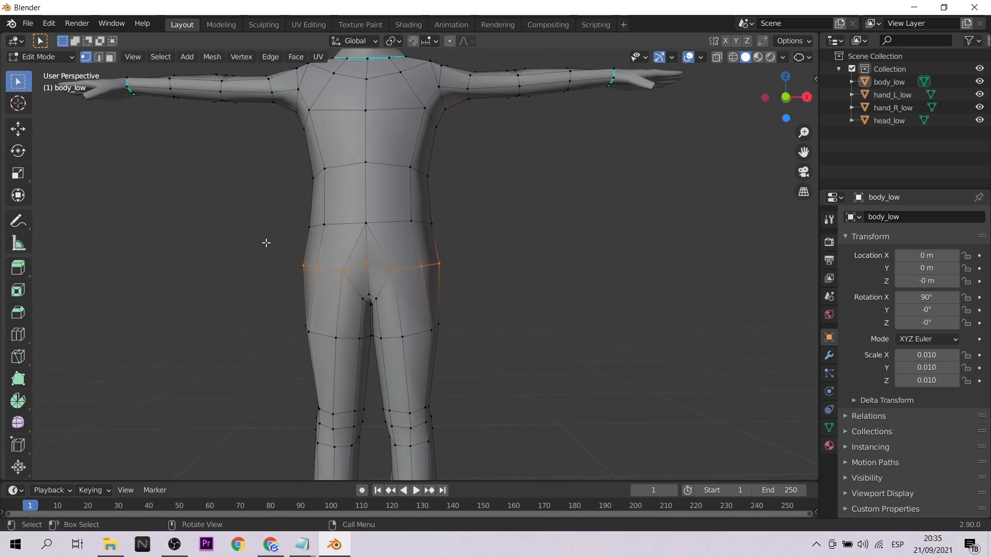
{"action": "left_click_drag", "start_coordinate": [288, 217], "coordinate": [512, 296], "text": "shift"}
{"action": "middle_click_drag", "start_coordinate": [512, 296], "coordinate": [312, 321]}
{"action": "left_click_drag", "start_coordinate": [365, 214], "coordinate": [612, 292], "text": "shift"}
{"action": "middle_click_drag", "start_coordinate": [612, 292], "coordinate": [407, 261]}
{"action": "right_click", "coordinate": [406, 264]}
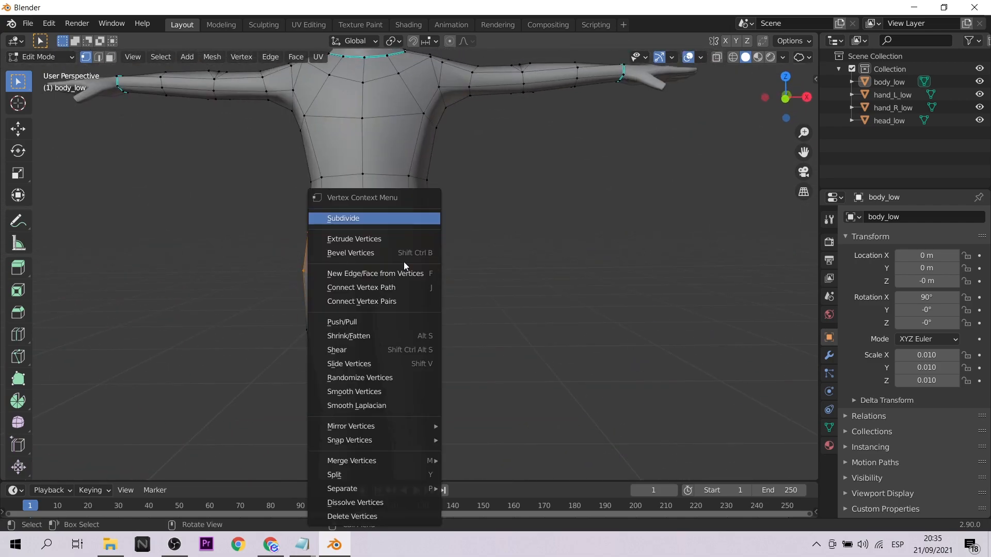
{"action": "left_click", "coordinate": [370, 222]}
Select the body mesh vertices of both legs from the hips down to the ankles, leaving out the feet
{"action": "scroll", "coordinate": [577, 318], "scroll_direction": "down", "scroll_amount": 8}
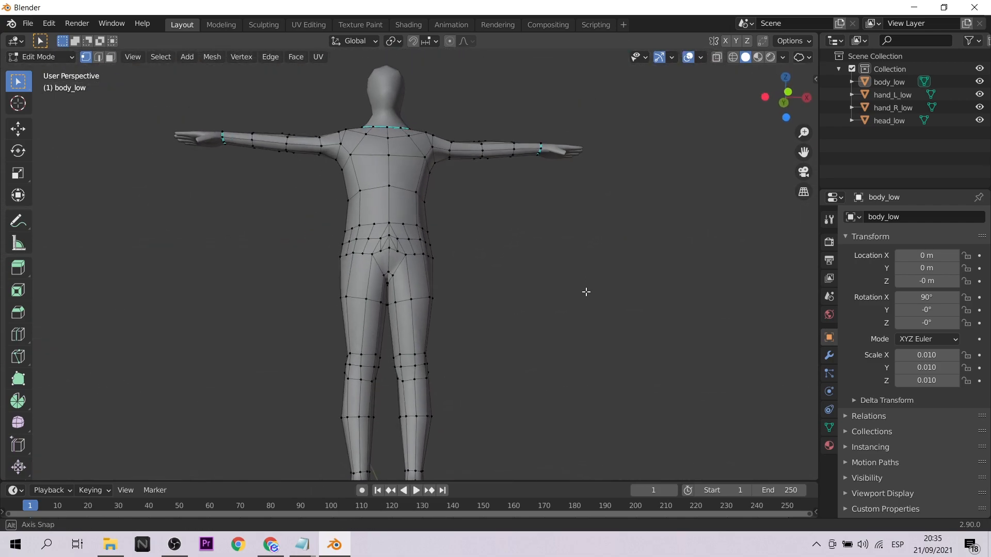
{"action": "middle_click_drag", "start_coordinate": [583, 314], "coordinate": [494, 308]}
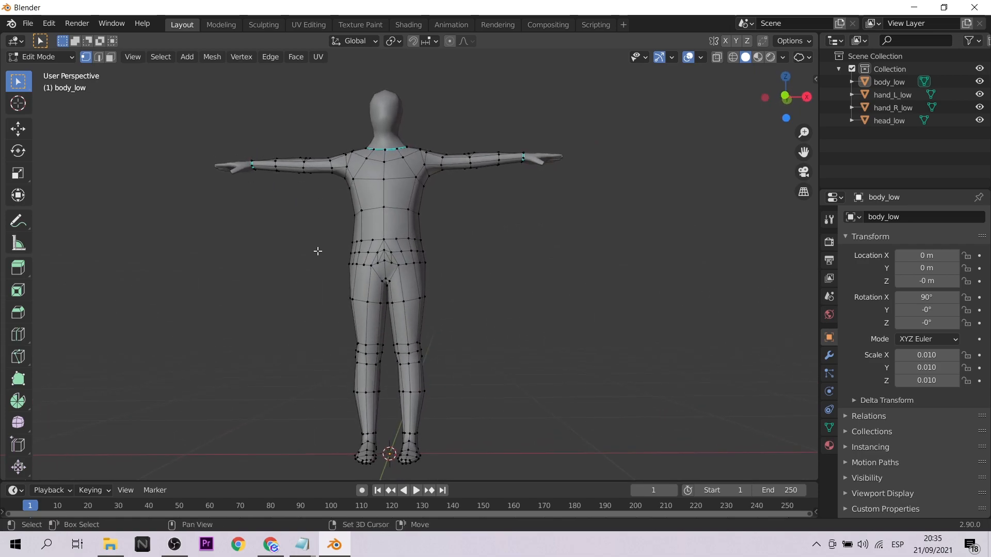
{"action": "left_click_drag", "start_coordinate": [490, 371], "coordinate": [509, 443]}
{"action": "middle_click_drag", "start_coordinate": [508, 442], "coordinate": [579, 276]}
{"action": "scroll", "coordinate": [473, 151], "scroll_direction": "up", "scroll_amount": 3}
{"action": "middle_click_drag", "start_coordinate": [519, 153], "coordinate": [653, 277]}
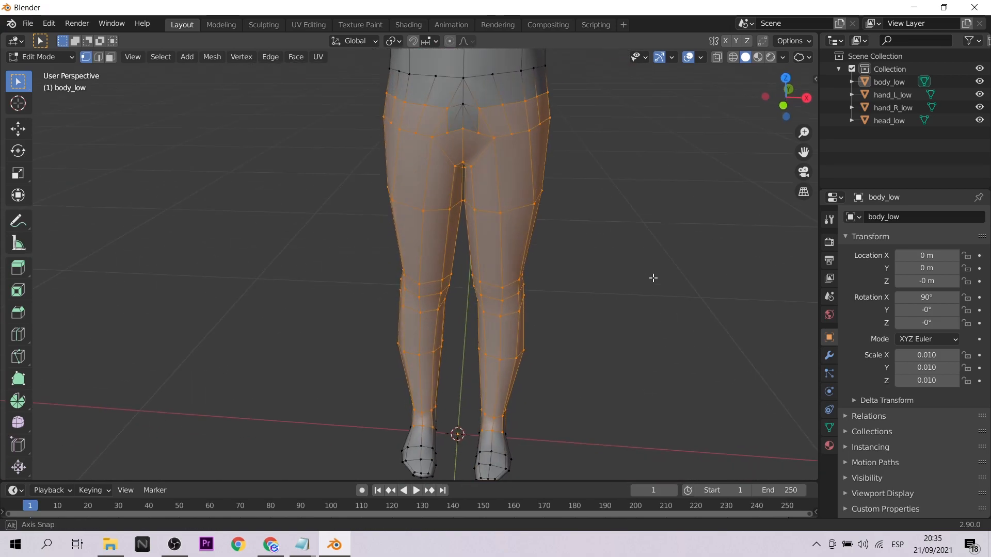
{"action": "scroll", "coordinate": [613, 212], "scroll_direction": "down", "scroll_amount": 4}
{"action": "middle_click_drag", "start_coordinate": [624, 217], "coordinate": [635, 214]}
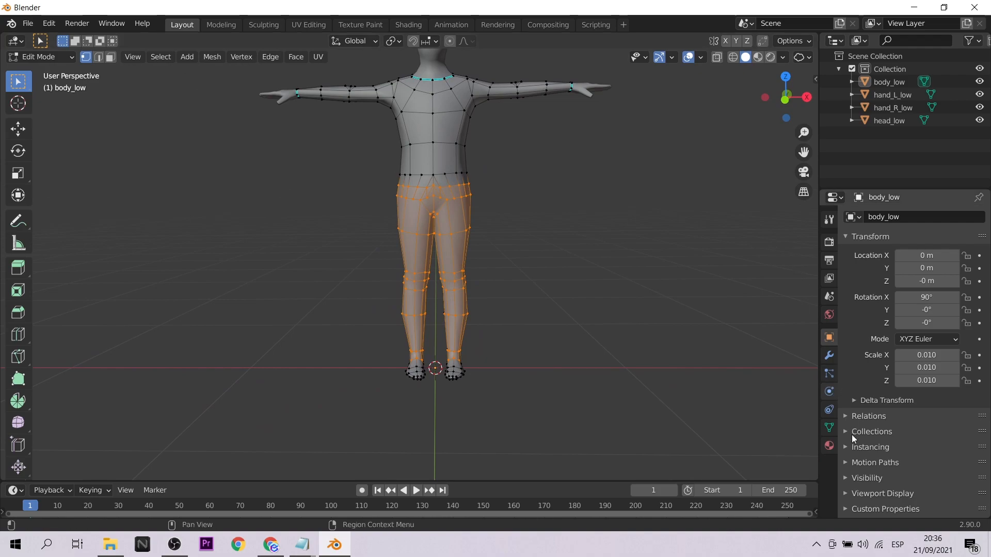
Add a second material slot to body_low and create a new material in it
{"action": "left_click", "coordinate": [829, 446]}
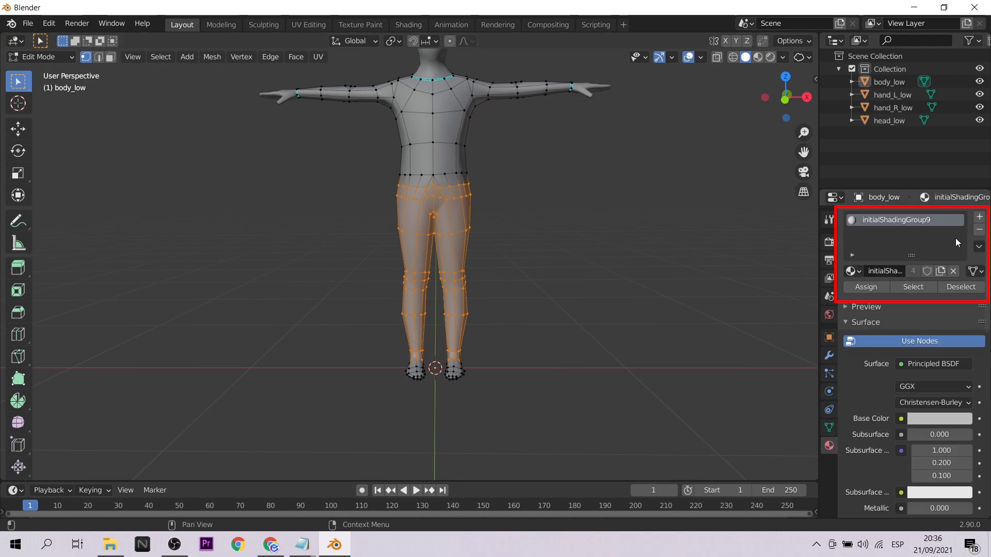
{"action": "left_click", "coordinate": [979, 217]}
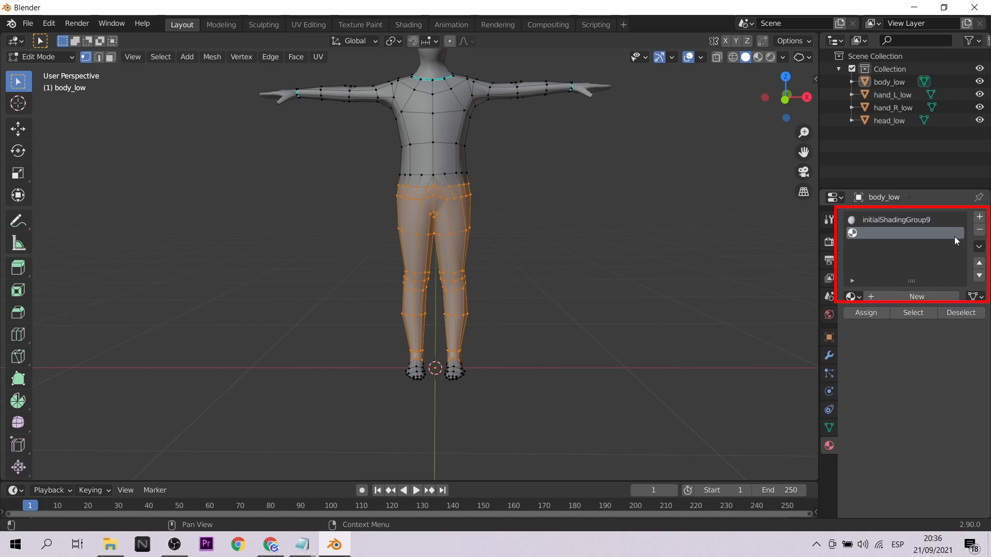
{"action": "left_click", "coordinate": [920, 296]}
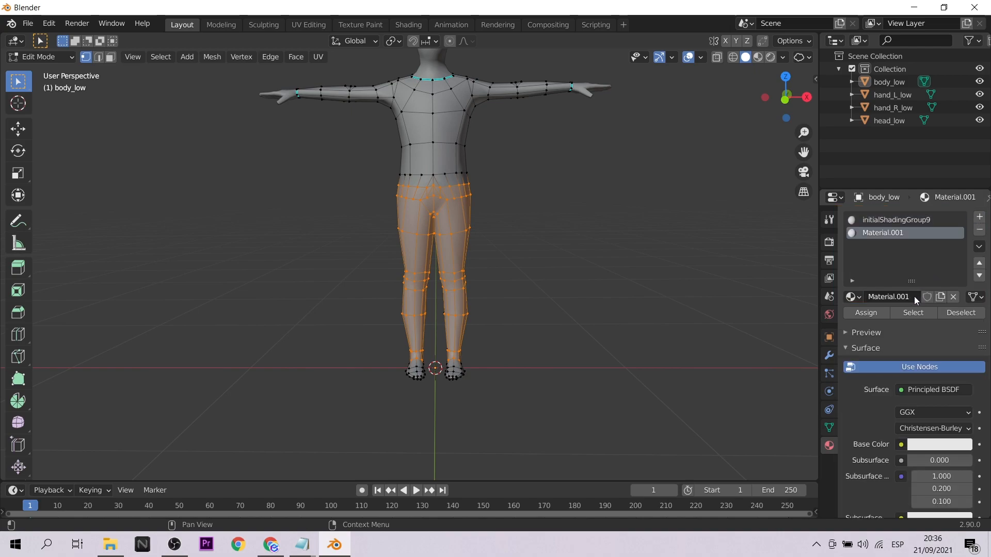
Assign Material.001 to the selected front leg faces and select the vertices on the backs of both legs
{"action": "left_click", "coordinate": [864, 313]}
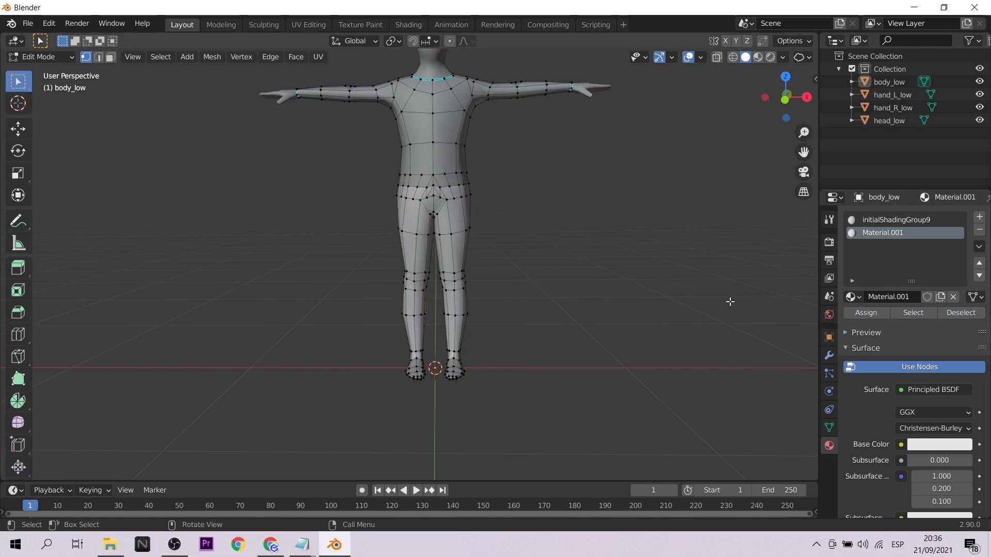
{"action": "middle_click_drag", "start_coordinate": [601, 274], "coordinate": [333, 278]}
{"action": "left_click_drag", "start_coordinate": [332, 180], "coordinate": [481, 364]}
Remove the vertices of both feet from the selection on the backs of the legs
{"action": "middle_click_drag", "start_coordinate": [517, 356], "coordinate": [516, 332]}
{"action": "scroll", "coordinate": [530, 322], "scroll_direction": "up", "scroll_amount": 5}
{"action": "scroll", "coordinate": [441, 346], "scroll_direction": "up", "scroll_amount": 2}
{"action": "left_click_drag", "start_coordinate": [403, 323], "coordinate": [424, 407]}
{"action": "scroll", "coordinate": [425, 406], "scroll_direction": "down", "scroll_amount": 1}
{"action": "middle_click_drag", "start_coordinate": [424, 407], "coordinate": [419, 362]}
{"action": "middle_click_drag", "start_coordinate": [419, 362], "coordinate": [438, 391]}
{"action": "left_click_drag", "start_coordinate": [426, 330], "coordinate": [439, 362]}
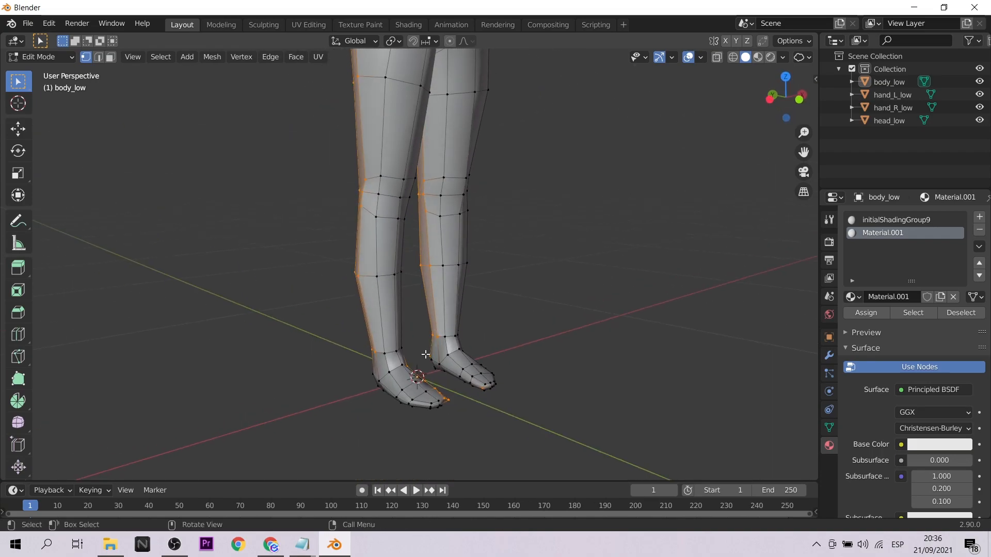
Check the selection from behind and correct it around the upper edge at the hips
{"action": "middle_click_drag", "start_coordinate": [518, 370], "coordinate": [338, 353]}
{"action": "middle_click_drag", "start_coordinate": [385, 399], "coordinate": [480, 397]}
{"action": "middle_click_drag", "start_coordinate": [476, 192], "coordinate": [449, 309]}
{"action": "scroll", "coordinate": [449, 310], "scroll_direction": "up", "scroll_amount": 2}
{"action": "middle_click_drag", "start_coordinate": [421, 211], "coordinate": [452, 209]}
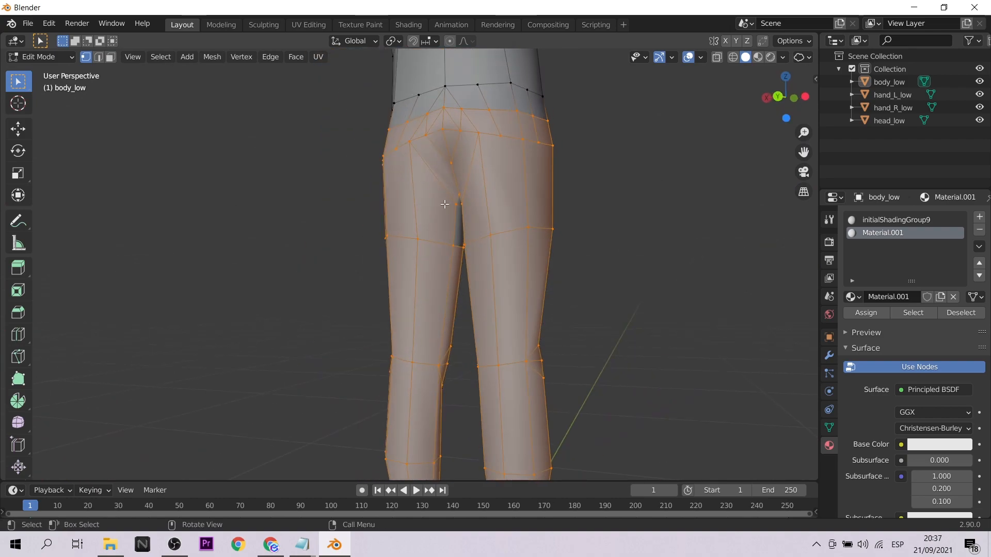
{"action": "scroll", "coordinate": [491, 217], "scroll_direction": "up", "scroll_amount": 2}
{"action": "scroll", "coordinate": [541, 211], "scroll_direction": "up", "scroll_amount": 2}
{"action": "middle_click_drag", "start_coordinate": [511, 93], "coordinate": [493, 86]}
{"action": "left_click_drag", "start_coordinate": [494, 87], "coordinate": [585, 168], "text": "shift"}
{"action": "scroll", "coordinate": [568, 191], "scroll_direction": "down", "scroll_amount": 6}
{"action": "middle_click_drag", "start_coordinate": [560, 194], "coordinate": [640, 227]}
{"action": "scroll", "coordinate": [640, 227], "scroll_direction": "down", "scroll_amount": 4}
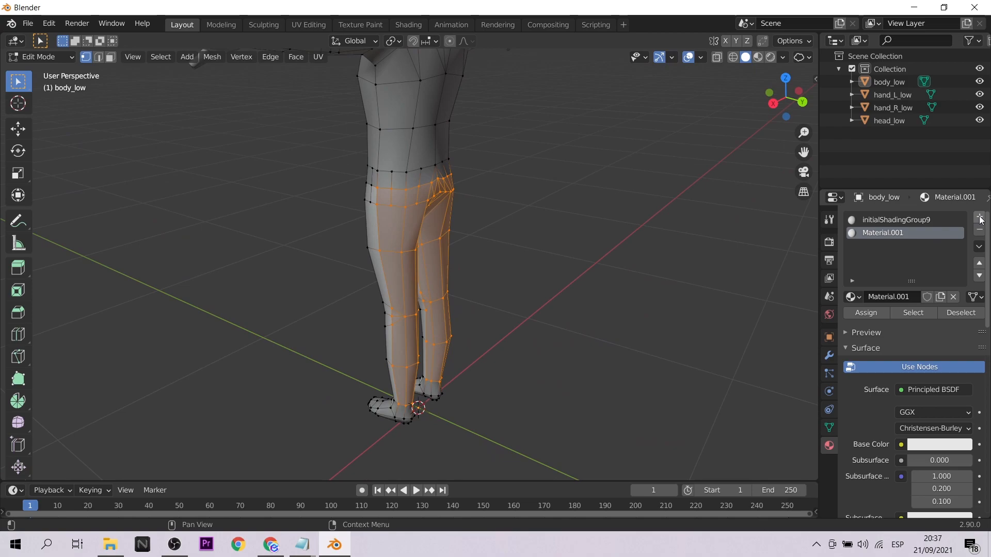
Add a third material slot to body_low with a new material and assign it to the selected back leg faces
{"action": "left_click", "coordinate": [980, 217]}
{"action": "left_click", "coordinate": [914, 297]}
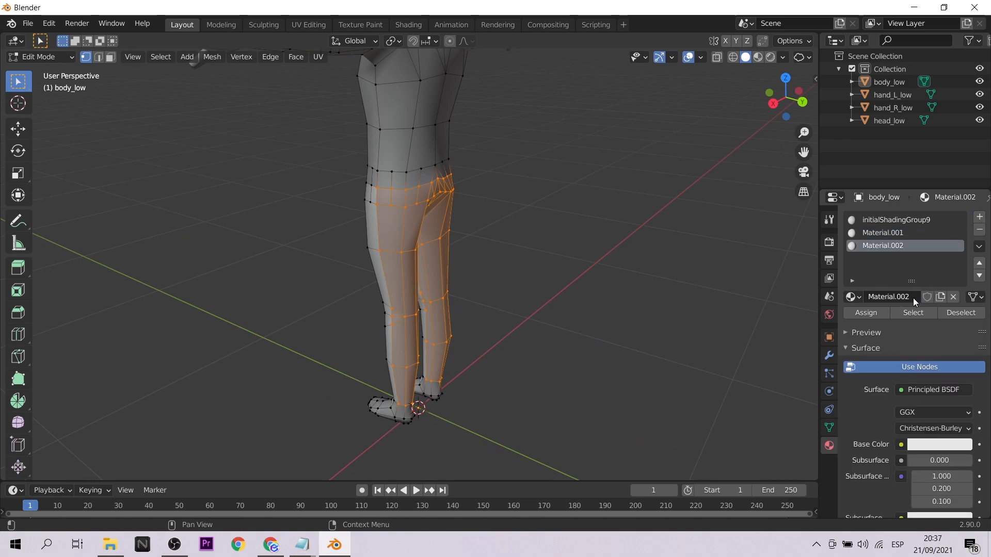
{"action": "left_click", "coordinate": [861, 312]}
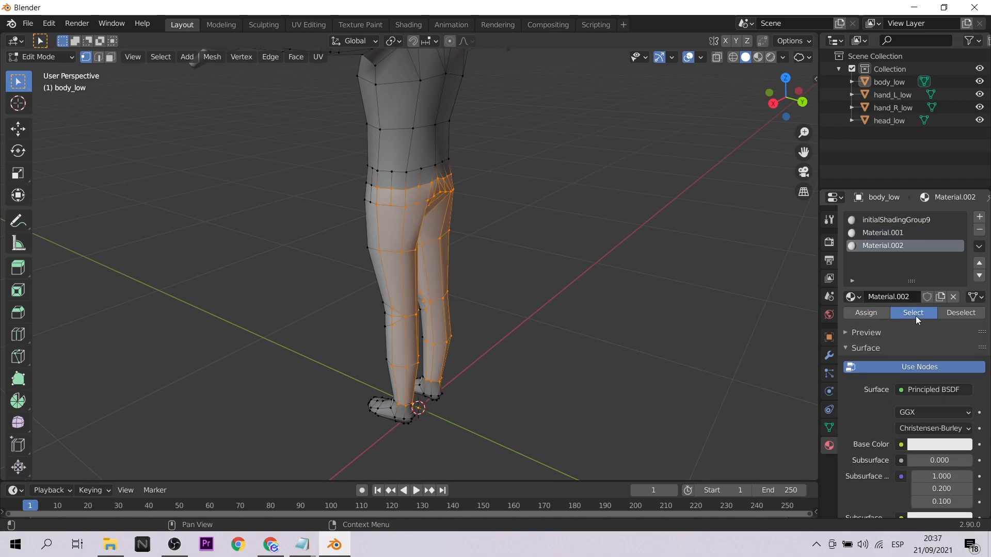
Clear the selection, select the front leg faces that use Material.001 and show them in the UV Editing workspace
{"action": "left_click", "coordinate": [599, 320]}
{"action": "middle_click_drag", "start_coordinate": [526, 318], "coordinate": [556, 305]}
{"action": "scroll", "coordinate": [591, 328], "scroll_direction": "down", "scroll_amount": 2}
{"action": "scroll", "coordinate": [574, 320], "scroll_direction": "down", "scroll_amount": 2}
{"action": "scroll", "coordinate": [559, 313], "scroll_direction": "up", "scroll_amount": 4}
{"action": "scroll", "coordinate": [554, 310], "scroll_direction": "down", "scroll_amount": 1}
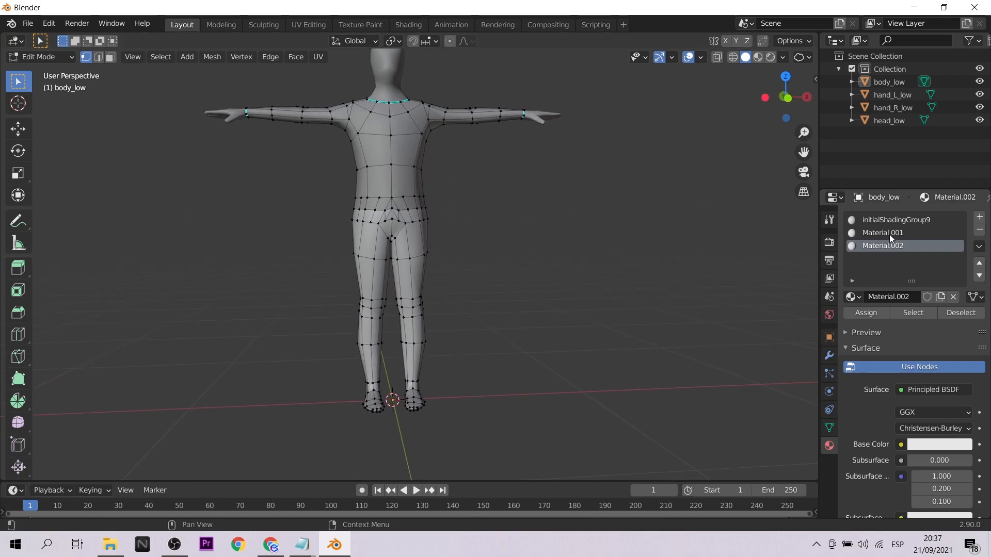
{"action": "left_click", "coordinate": [918, 315]}
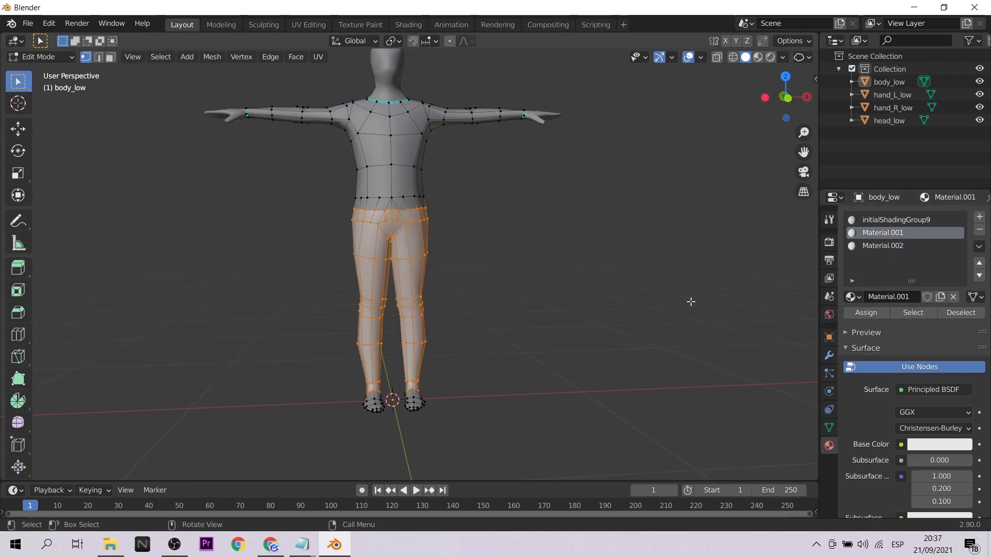
{"action": "left_click", "coordinate": [310, 28]}
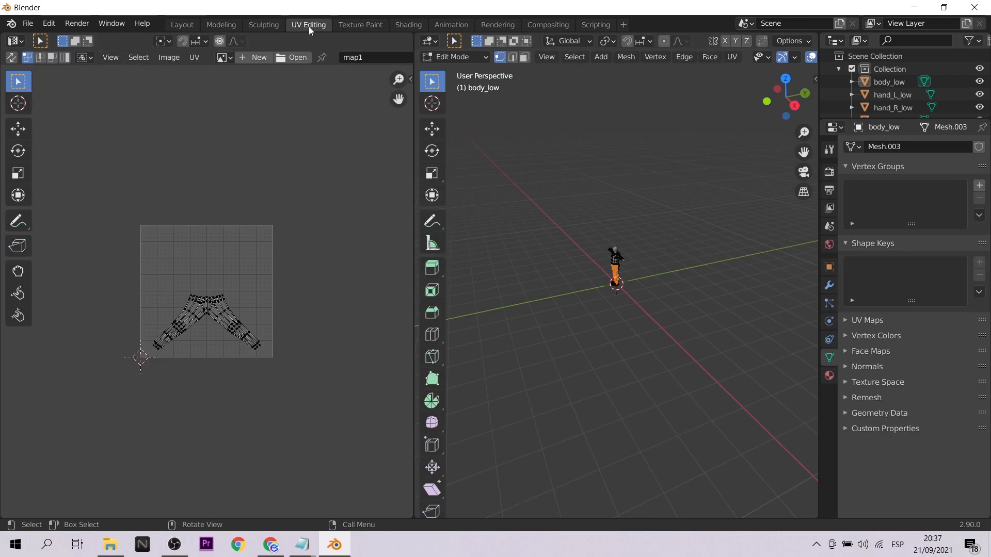
Unwrap the selected front leg faces
{"action": "left_click", "coordinate": [731, 59]}
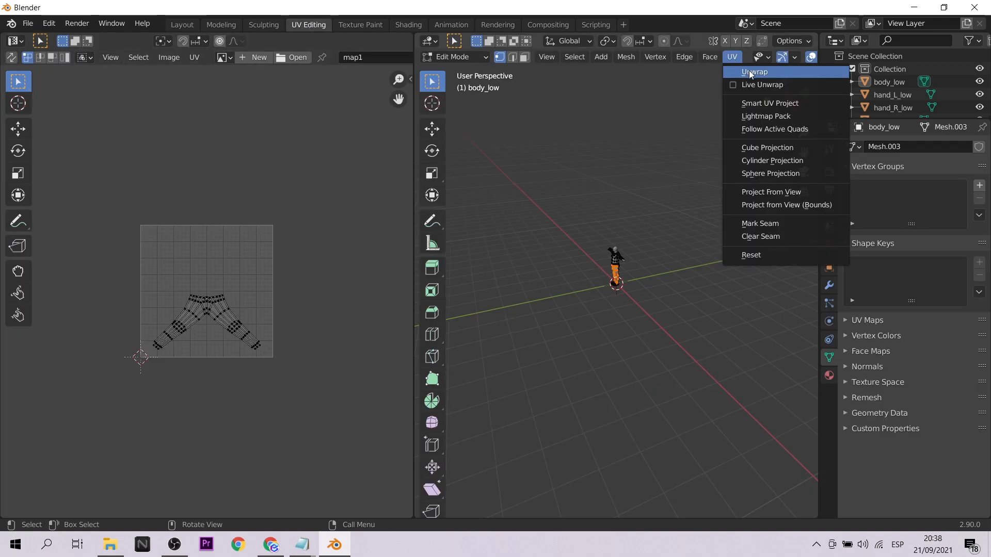
{"action": "left_click", "coordinate": [748, 71]}
View the figure from the front and create UVs for the selected leg faces with Project From View
{"action": "scroll", "coordinate": [533, 326], "scroll_direction": "up", "scroll_amount": 4}
{"action": "middle_click_drag", "start_coordinate": [531, 348], "coordinate": [660, 340]}
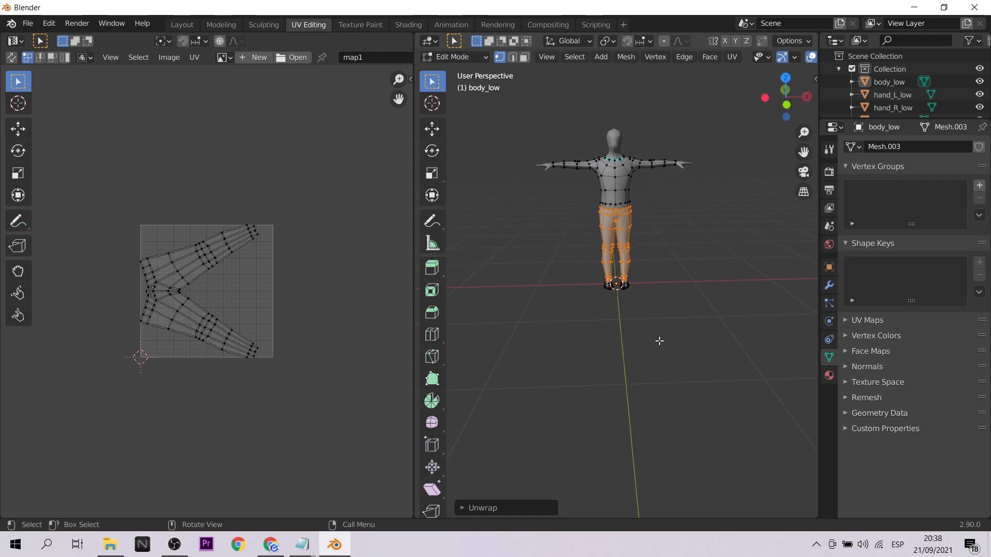
{"action": "scroll", "coordinate": [639, 371], "scroll_direction": "up", "scroll_amount": 2}
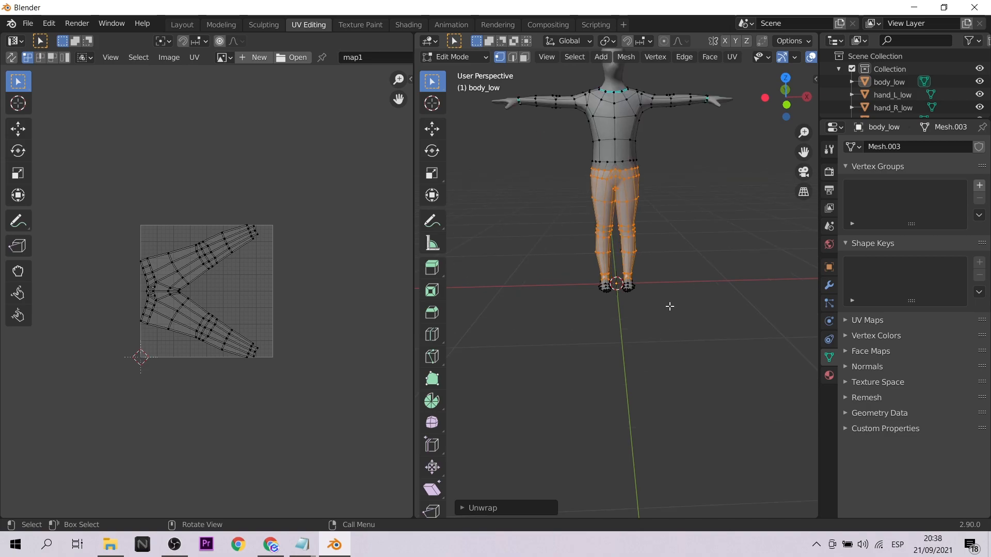
{"action": "left_click", "coordinate": [730, 57]}
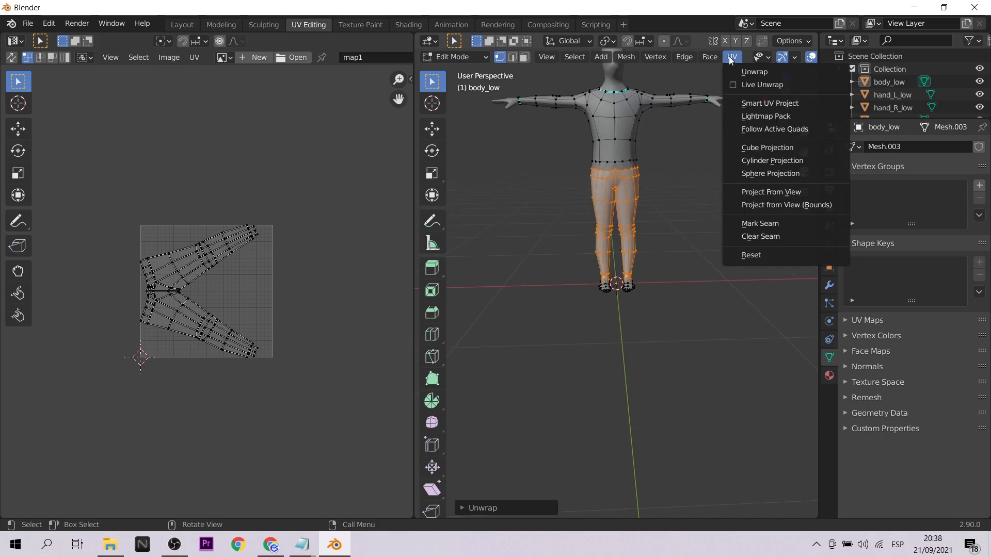
{"action": "left_click", "coordinate": [762, 192]}
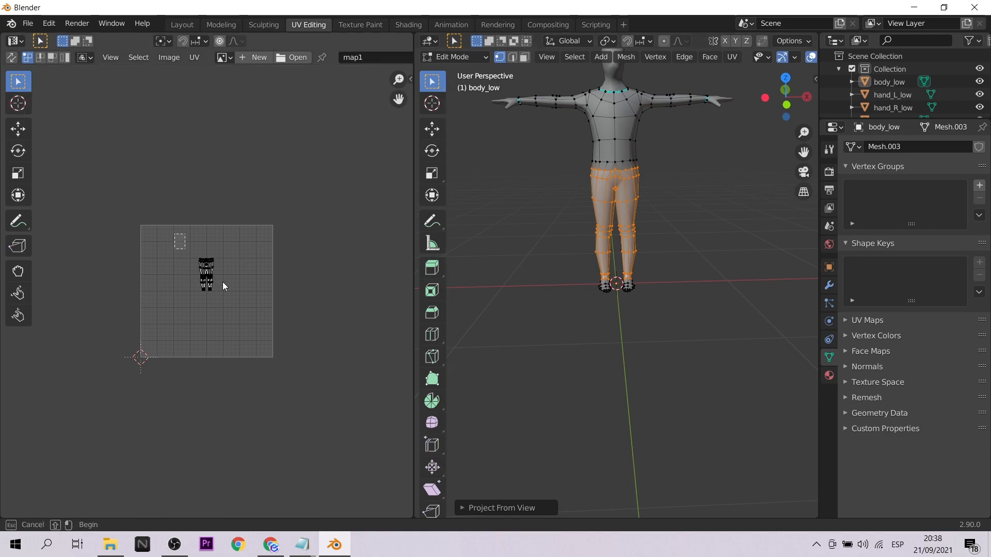
Select all the projected leg UVs, enlarge them and move them down in the UV square
{"action": "left_click_drag", "start_coordinate": [215, 278], "coordinate": [259, 329]}
{"action": "key", "text": "s"}
{"action": "left_click", "coordinate": [401, 305]}
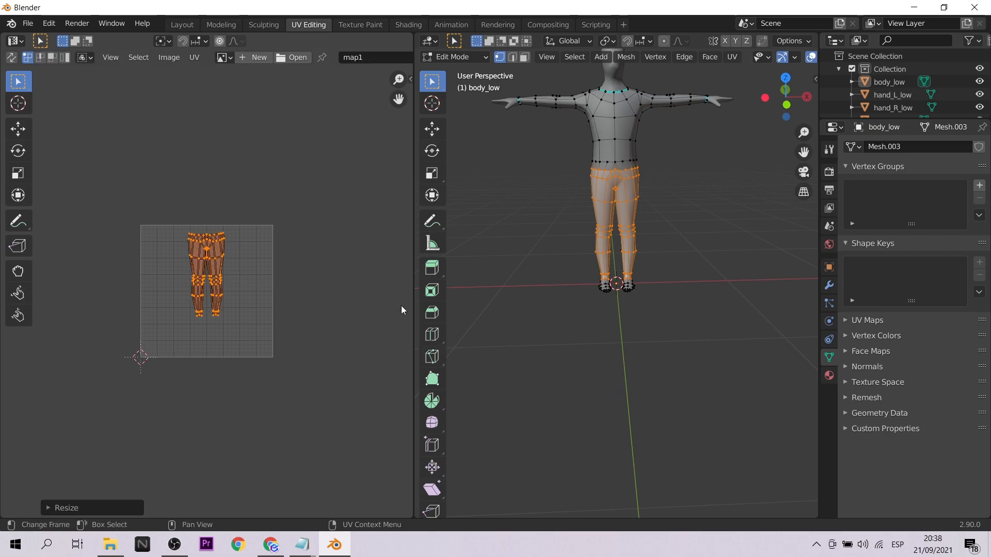
{"action": "left_click", "coordinate": [23, 129]}
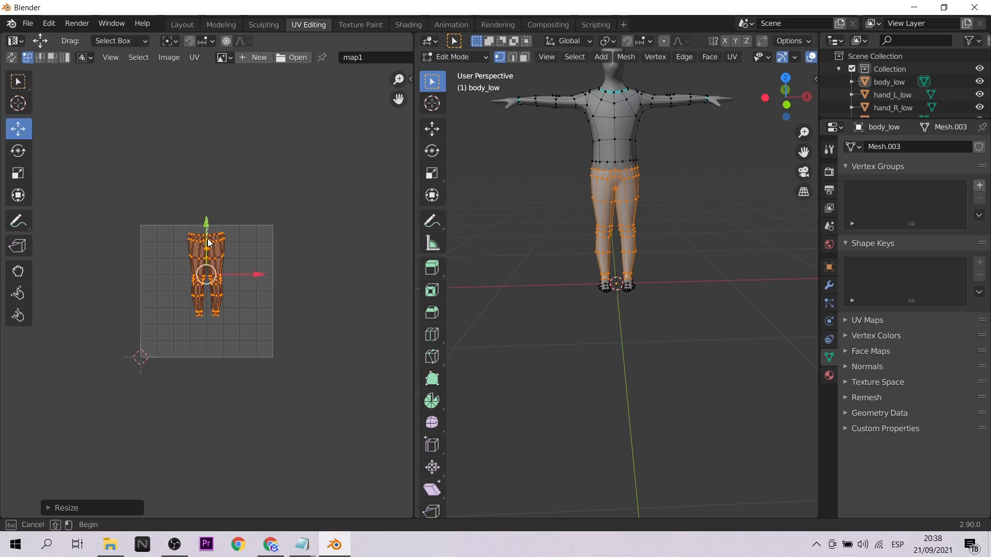
{"action": "left_click", "coordinate": [207, 238]}
{"action": "key", "text": "a"}
{"action": "key", "text": "g"}
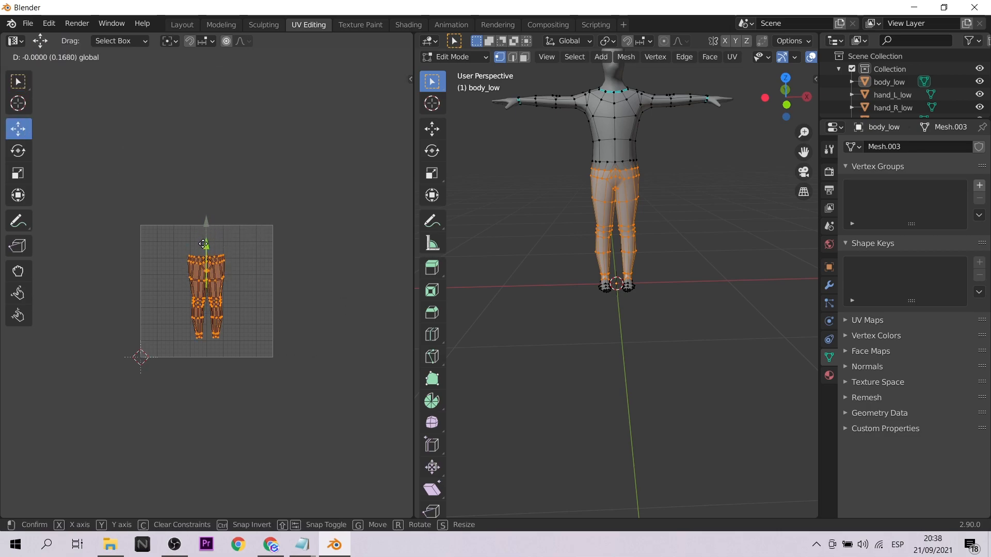
{"action": "key", "text": "Return"}
Scale and nudge the leg UVs until they fill the full height of the UV square
{"action": "key", "text": "s"}
{"action": "left_click", "coordinate": [202, 246]}
{"action": "key", "text": "s"}
{"action": "left_click", "coordinate": [206, 242]}
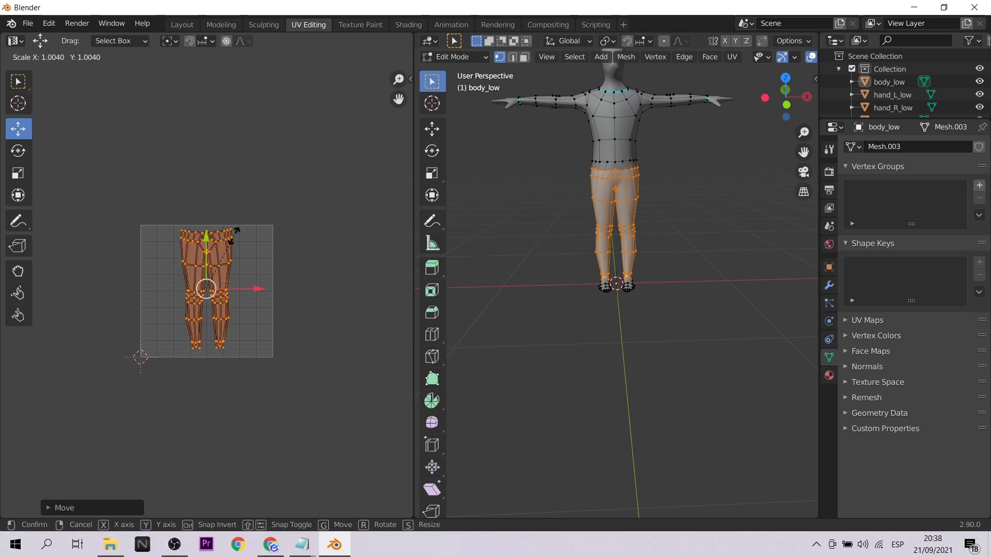
{"action": "left_click_drag", "start_coordinate": [206, 241], "coordinate": [205, 243]}
{"action": "key", "text": "s"}
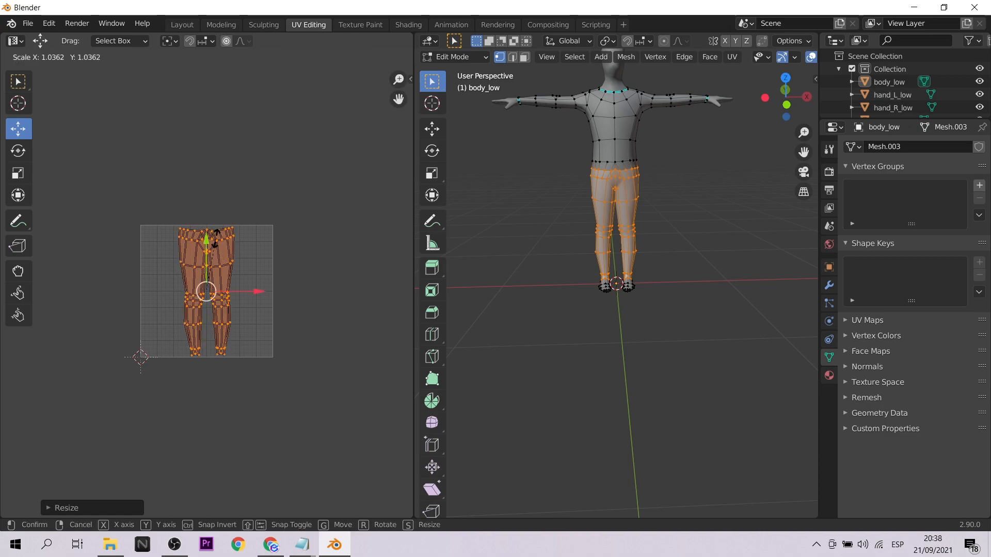
{"action": "left_click", "coordinate": [281, 260]}
{"action": "scroll", "coordinate": [280, 260], "scroll_direction": "up", "scroll_amount": 2}
{"action": "scroll", "coordinate": [283, 261], "scroll_direction": "down", "scroll_amount": 1}
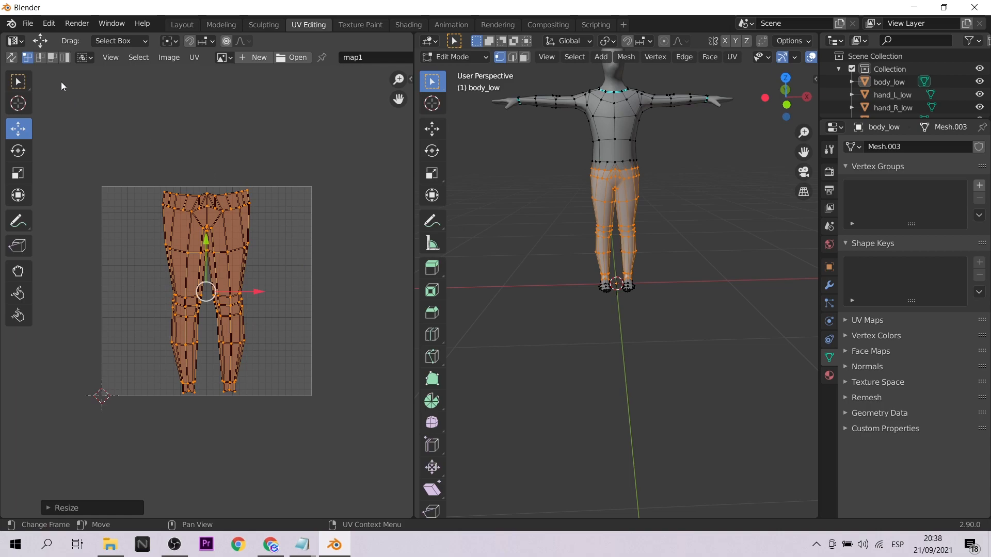
Show Material.001 in the Shader Editor and add an Image Texture node beside the Principled BSDF node
{"action": "left_click", "coordinate": [13, 41]}
{"action": "left_click", "coordinate": [35, 159]}
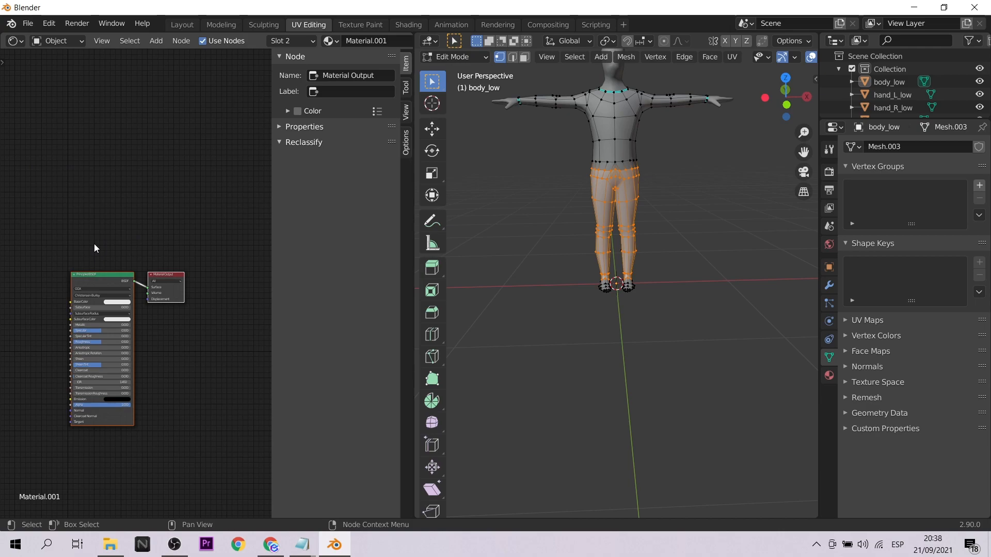
{"action": "middle_click_drag", "start_coordinate": [56, 261], "coordinate": [135, 251]}
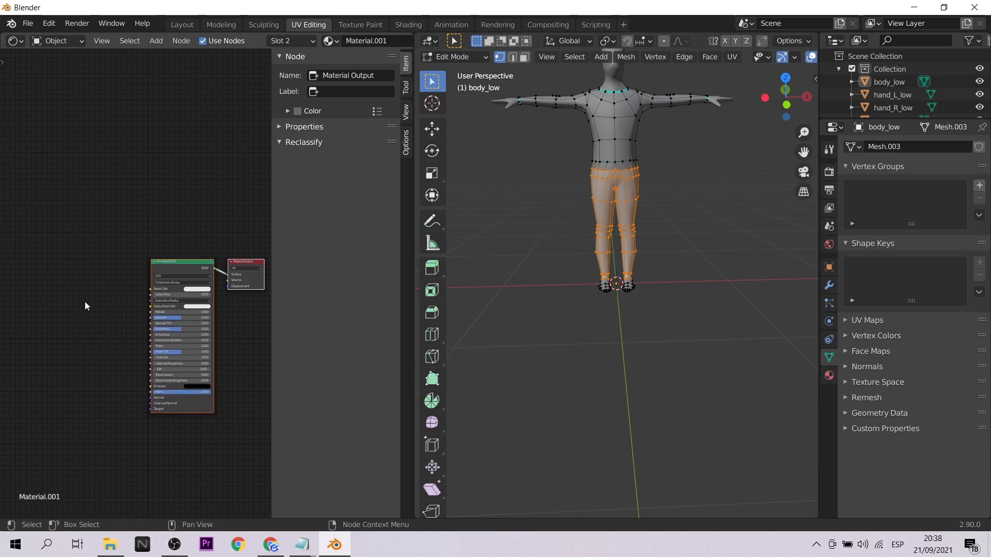
{"action": "scroll", "coordinate": [84, 304], "scroll_direction": "up", "scroll_amount": 3}
{"action": "key", "text": "shift+a"}
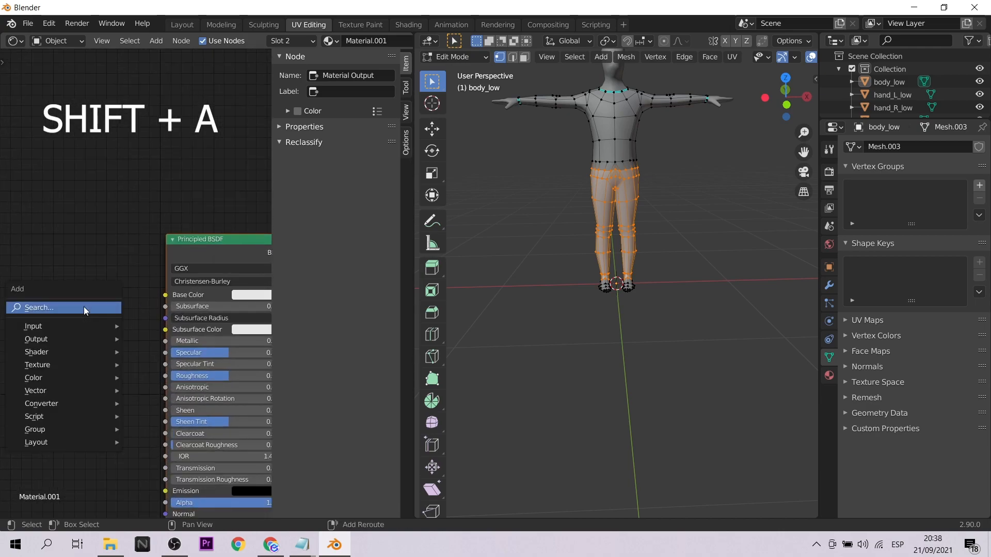
{"action": "left_click", "coordinate": [83, 307]}
{"action": "type", "text": "ima"}
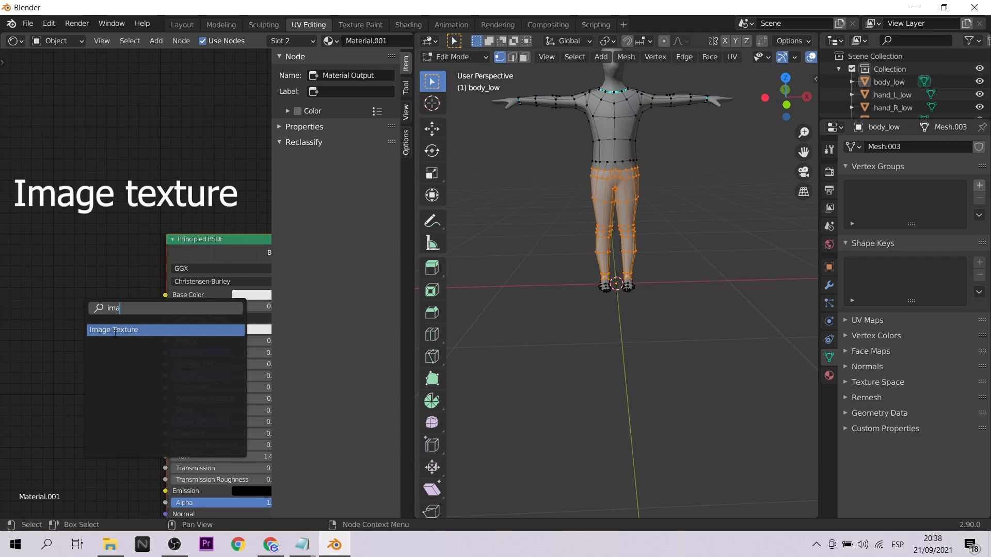
{"action": "left_click", "coordinate": [116, 330]}
{"action": "left_click", "coordinate": [26, 300]}
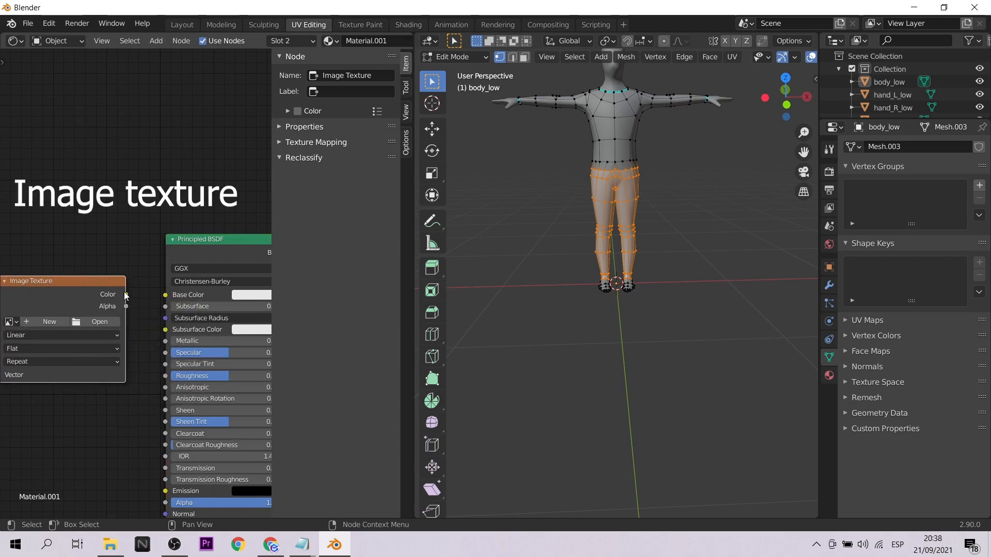
Connect the Image Texture node's Color output to the Base Color input of the Principled BSDF node
{"action": "left_click_drag", "start_coordinate": [153, 296], "coordinate": [168, 295]}
{"action": "scroll", "coordinate": [106, 256], "scroll_direction": "down", "scroll_amount": 2}
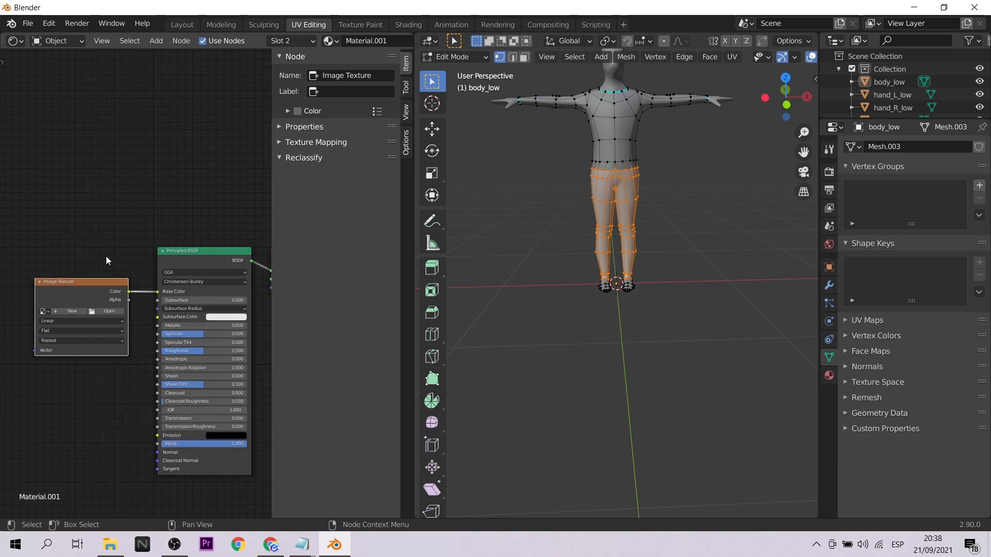
{"action": "left_click", "coordinate": [51, 309]}
{"action": "left_click", "coordinate": [52, 310]}
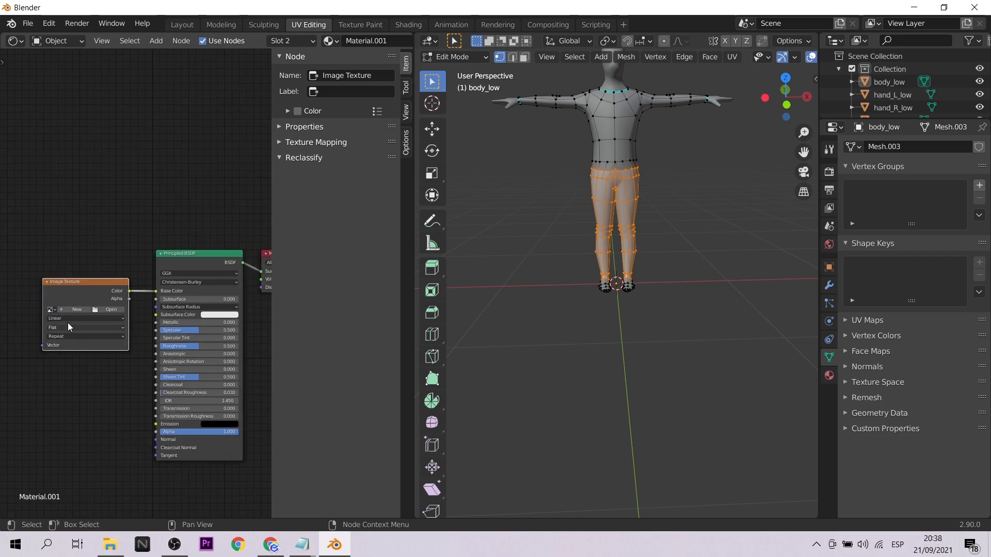
Return to the UV Editor and frame the whole figure from the front beside the leg UV layout
{"action": "left_click", "coordinate": [15, 41]}
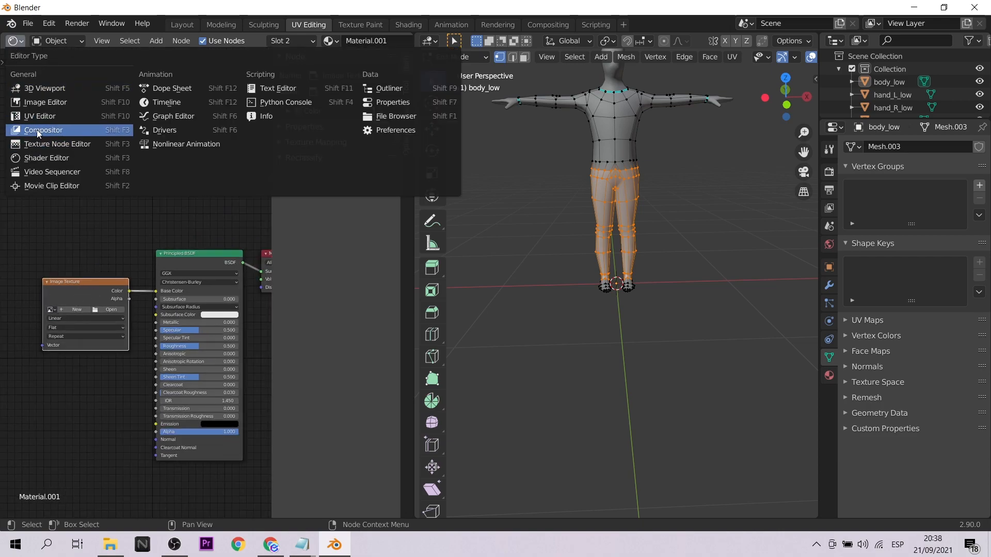
{"action": "left_click", "coordinate": [33, 116]}
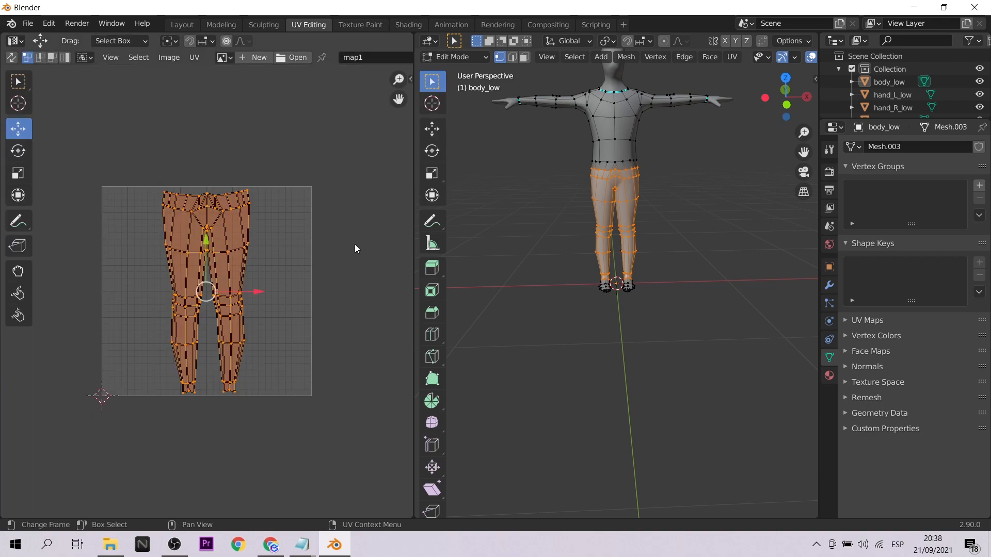
{"action": "scroll", "coordinate": [355, 248], "scroll_direction": "down", "scroll_amount": 1}
{"action": "middle_click_drag", "start_coordinate": [701, 247], "coordinate": [699, 342], "text": "shift"}
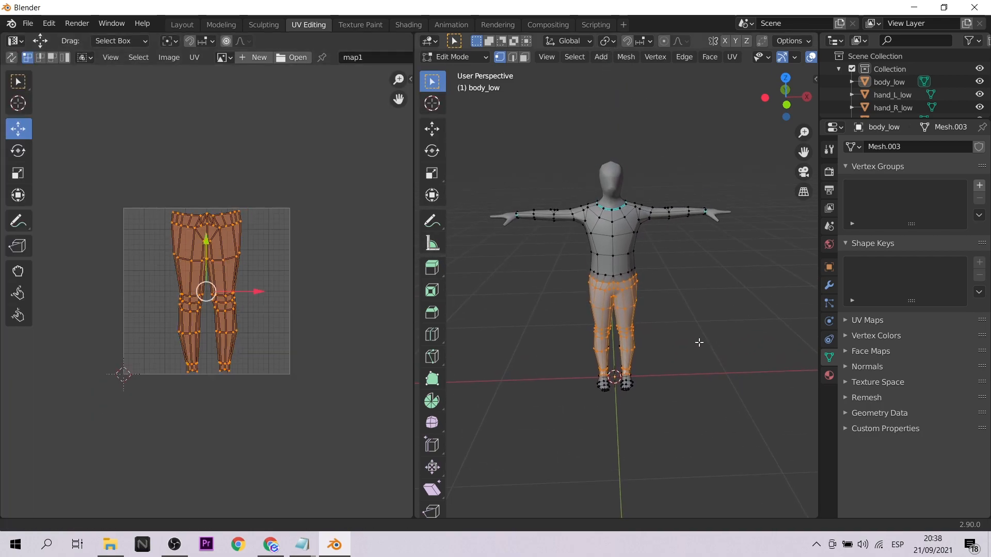
{"action": "scroll", "coordinate": [699, 343], "scroll_direction": "up", "scroll_amount": 2}
{"action": "mouse_move", "coordinate": [690, 301]}
{"action": "middle_mouse_down"}
{"action": "mouse_move", "coordinate": [502, 277]}
{"action": "mouse_move", "coordinate": [703, 289]}
{"action": "mouse_move", "coordinate": [677, 290]}
{"action": "middle_mouse_up"}
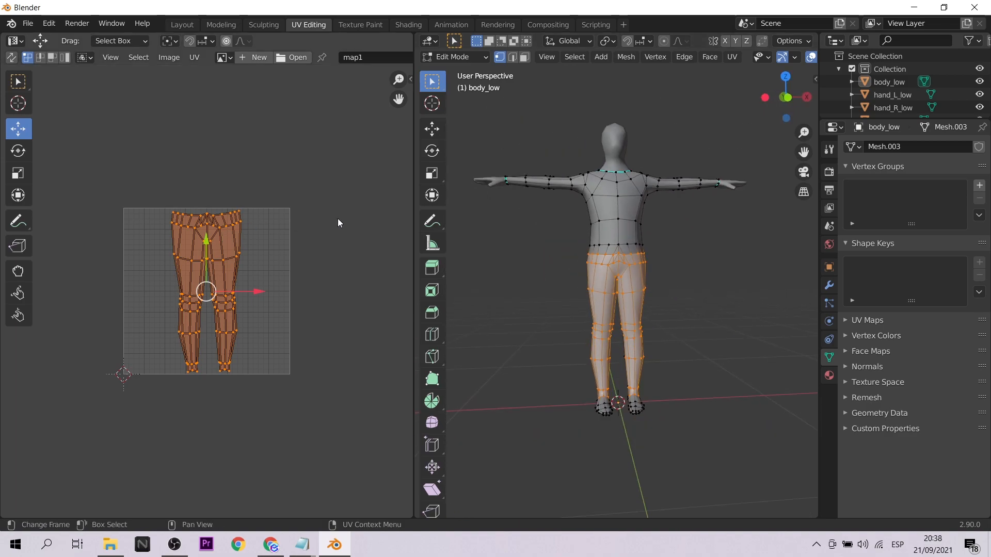
{"action": "scroll", "coordinate": [335, 223], "scroll_direction": "down", "scroll_amount": 1}
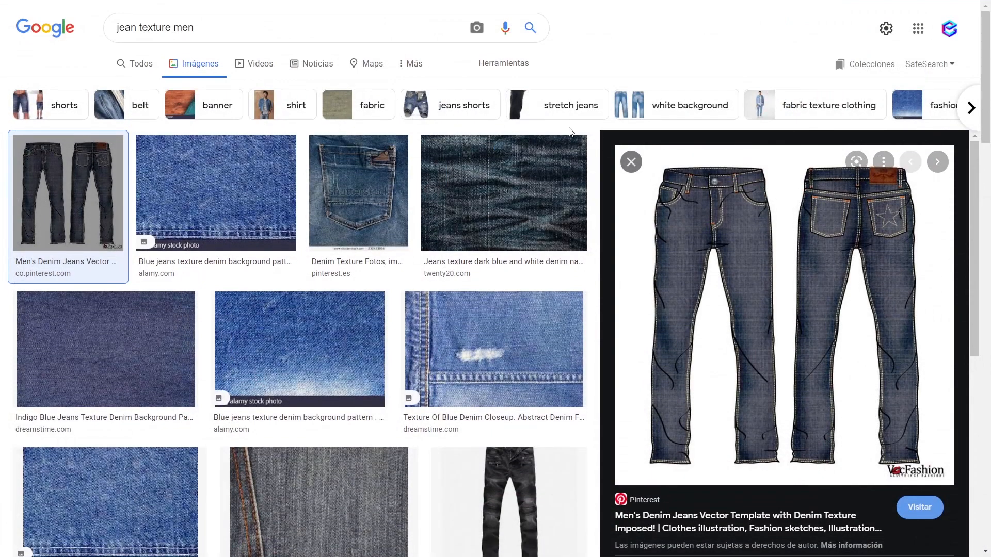
Browse the jean texture image results and preview the black slim fit biker jeans as a possible trouser texture
{"action": "scroll", "coordinate": [491, 241], "scroll_direction": "down", "scroll_amount": 4}
{"action": "scroll", "coordinate": [492, 241], "scroll_direction": "down", "scroll_amount": 3}
{"action": "left_click", "coordinate": [485, 171]}
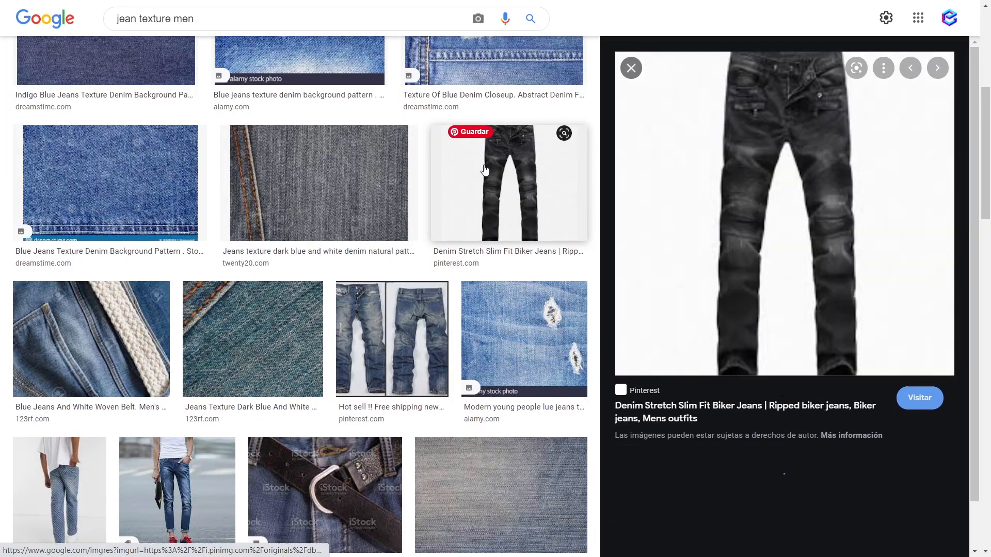
{"action": "scroll", "coordinate": [761, 237], "scroll_direction": "up", "scroll_amount": 2}
{"action": "scroll", "coordinate": [763, 235], "scroll_direction": "down", "scroll_amount": 1}
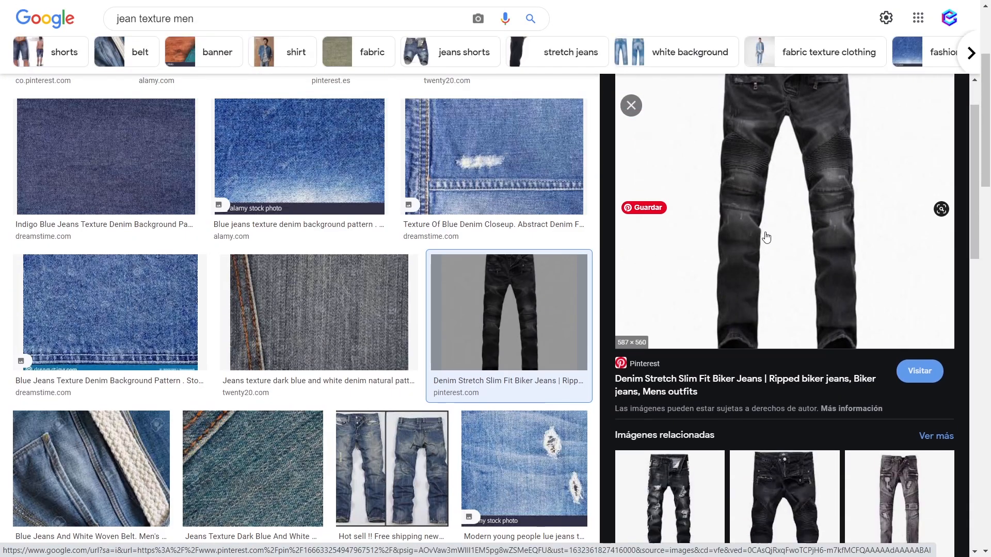
{"action": "scroll", "coordinate": [763, 234], "scroll_direction": "up", "scroll_amount": 1}
{"action": "scroll", "coordinate": [763, 234], "scroll_direction": "down", "scroll_amount": 3}
{"action": "scroll", "coordinate": [310, 315], "scroll_direction": "up", "scroll_amount": 3}
Open the Men's Denim Jeans Vector Template image and save it as jean1 in the Lens Studio - fashion folder
{"action": "left_click", "coordinate": [70, 196]}
{"action": "scroll", "coordinate": [820, 204], "scroll_direction": "down", "scroll_amount": 10}
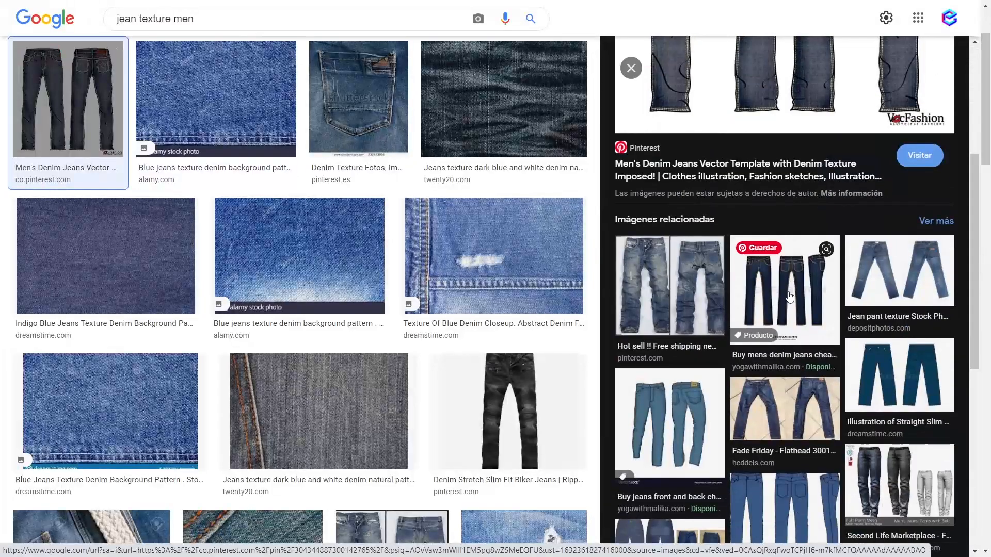
{"action": "scroll", "coordinate": [823, 405], "scroll_direction": "up", "scroll_amount": 10}
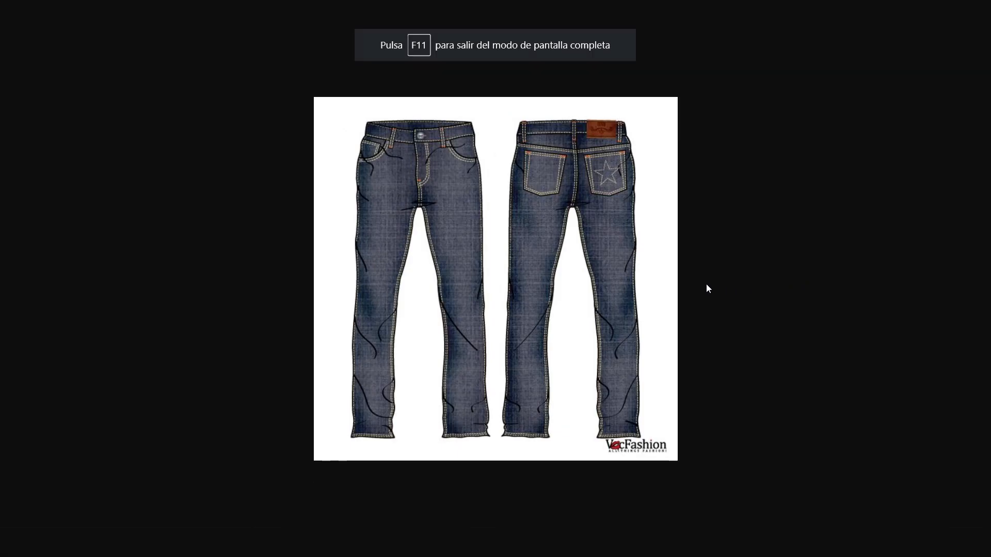
{"action": "right_click", "coordinate": [467, 216]}
{"action": "left_click", "coordinate": [518, 241]}
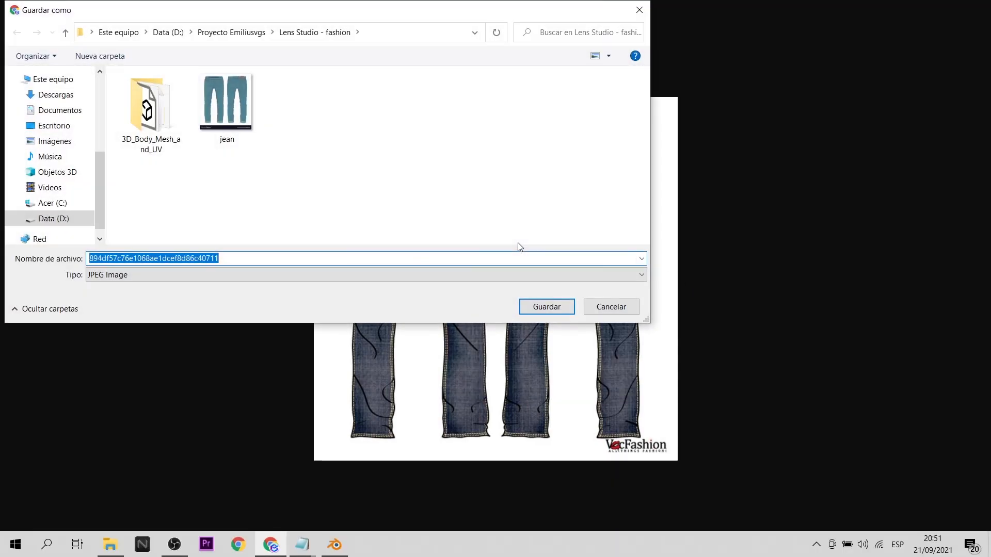
{"action": "type", "text": "jean1"}
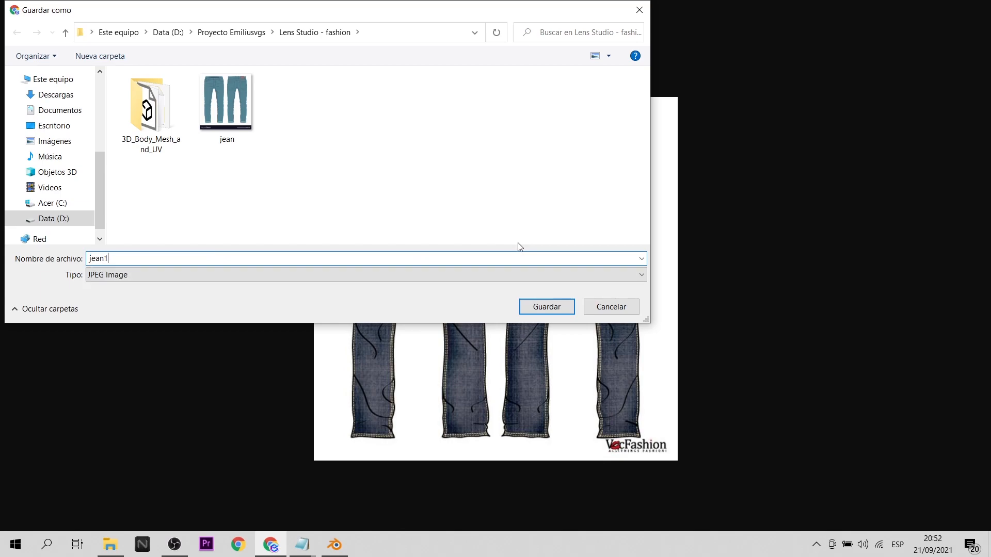
{"action": "key", "text": "Return"}
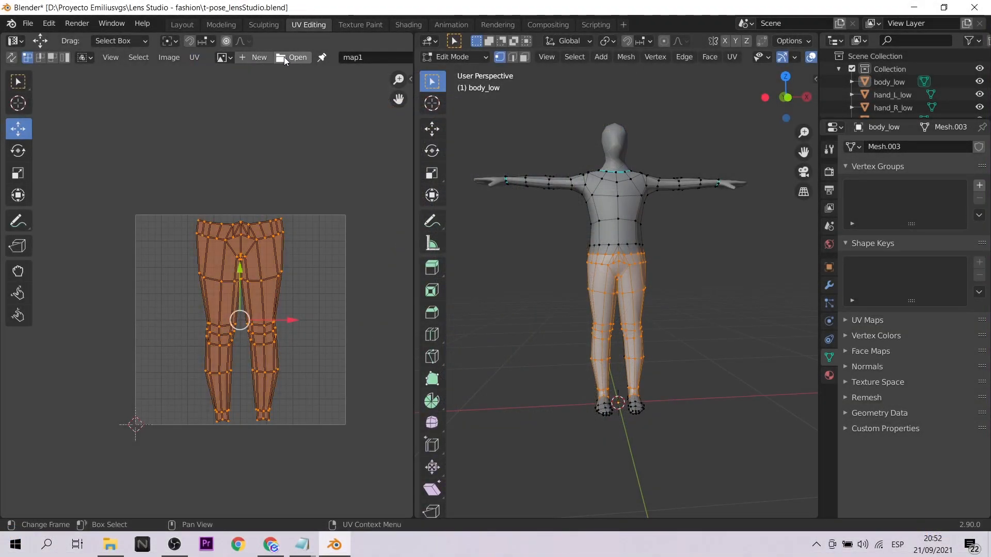
Switch to Blender and load jean-front.jpg as the image behind the leg UVs
{"action": "left_click", "coordinate": [170, 58]}
{"action": "left_click", "coordinate": [227, 85]}
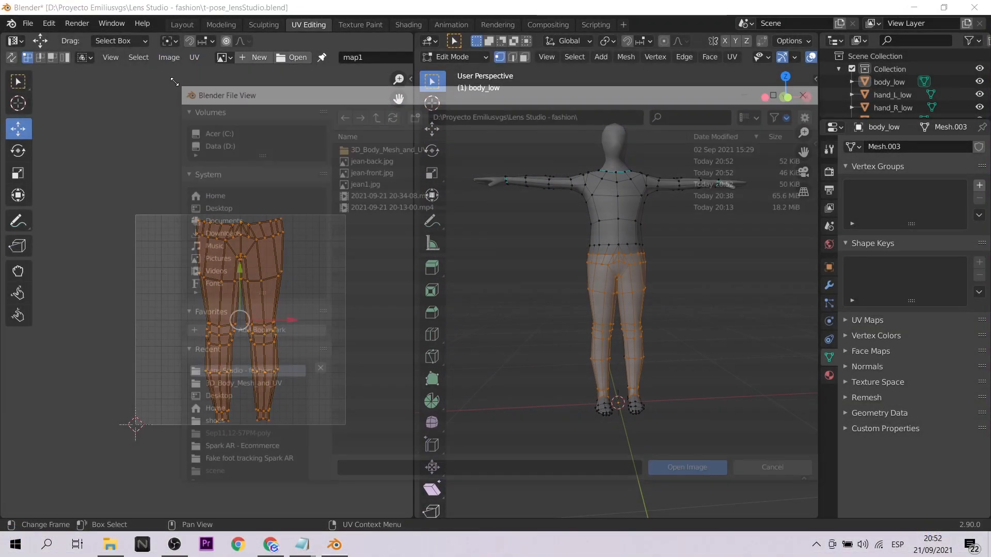
{"action": "left_click", "coordinate": [378, 171]}
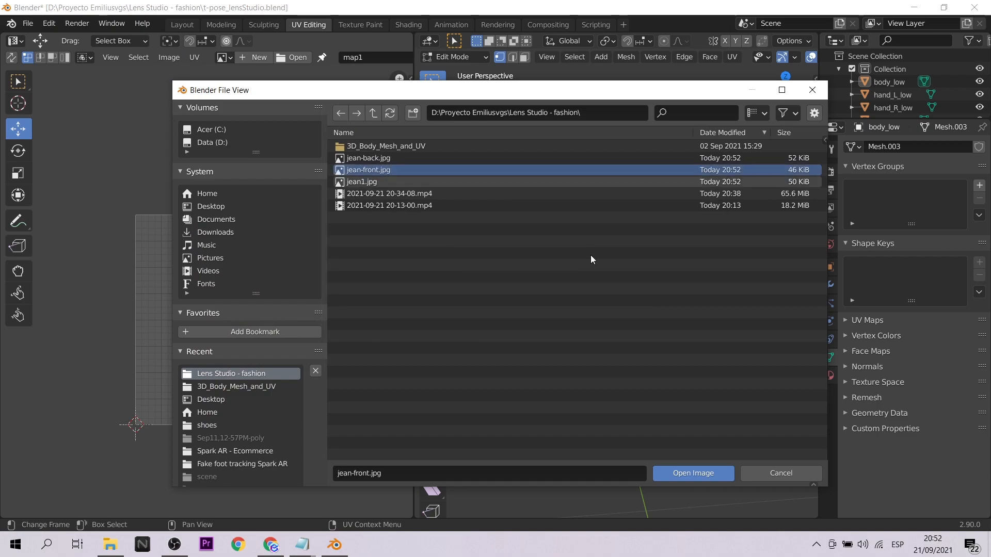
{"action": "left_click", "coordinate": [687, 479]}
{"action": "scroll", "coordinate": [243, 276], "scroll_direction": "down", "scroll_amount": 3}
{"action": "scroll", "coordinate": [243, 277], "scroll_direction": "up", "scroll_amount": 1}
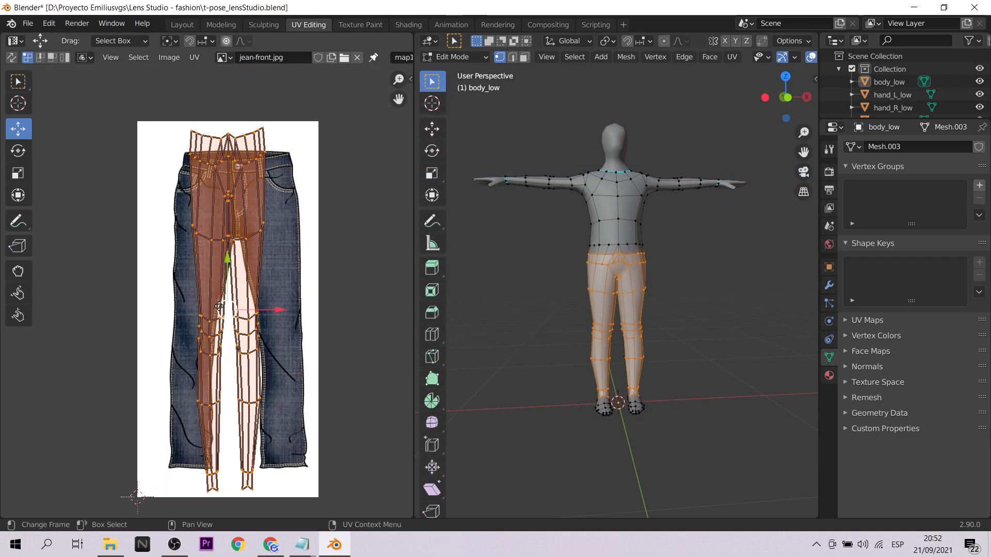
Scale the front leg UVs and shift them sideways to centre them over the jeans in the image
{"action": "key", "text": "s"}
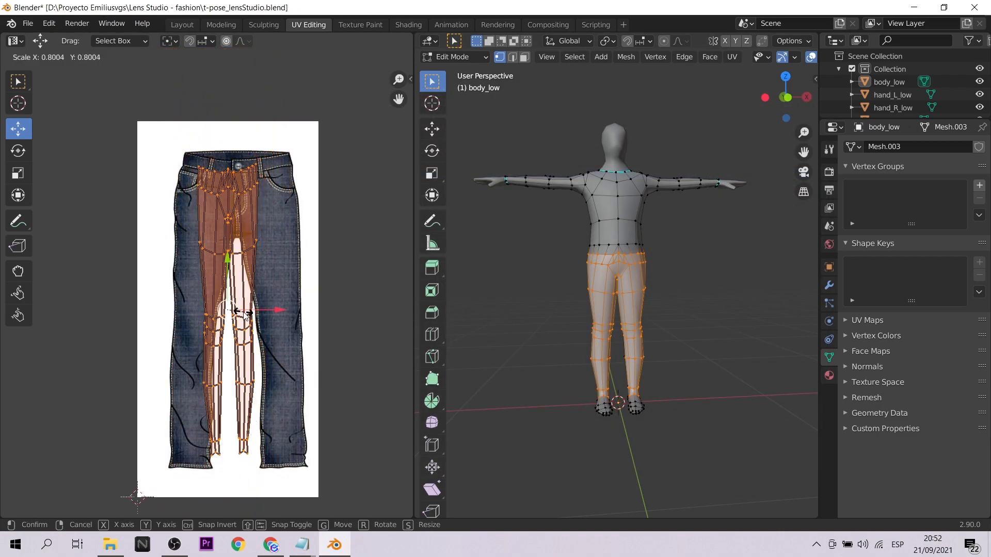
{"action": "left_click", "coordinate": [149, 193]}
{"action": "left_click_drag", "start_coordinate": [281, 305], "coordinate": [284, 308]}
{"action": "key", "text": "s"}
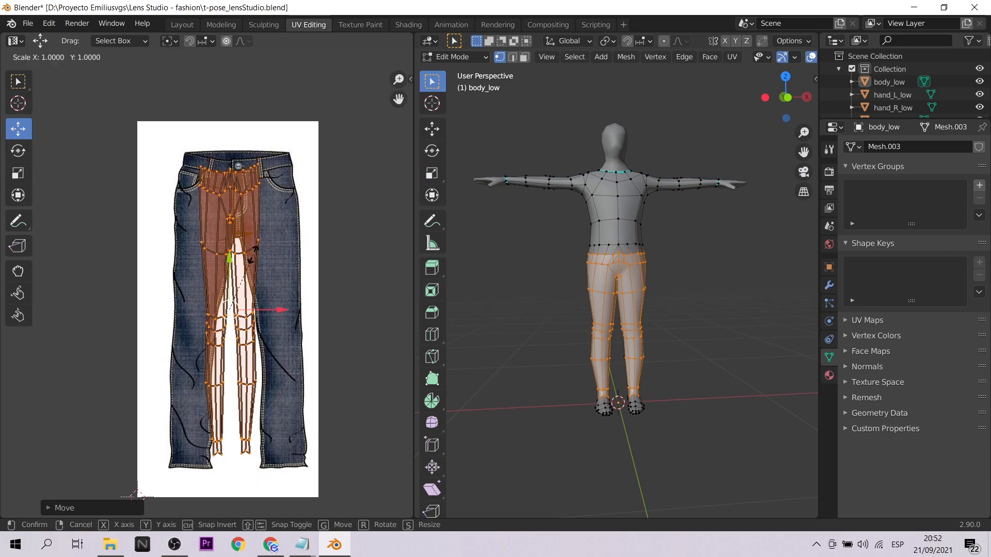
{"action": "left_click", "coordinate": [266, 251]}
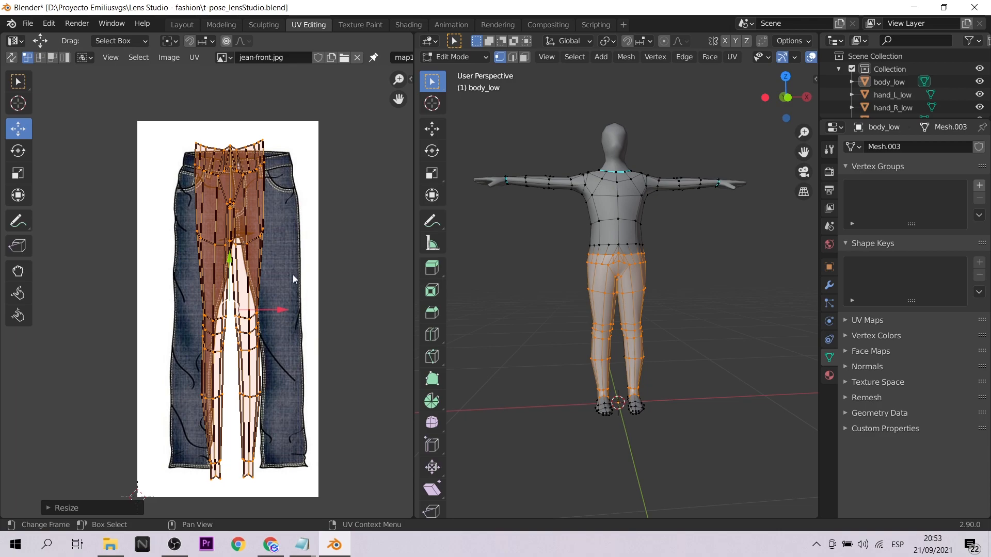
{"action": "key", "text": "s"}
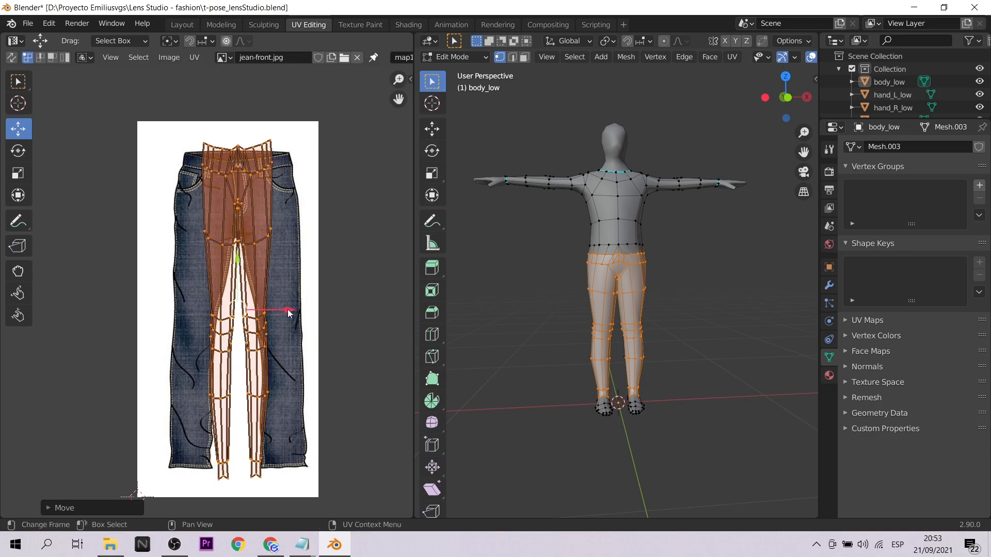
{"action": "left_click_drag", "start_coordinate": [327, 313], "coordinate": [324, 312]}
Move the waist row of the front leg UVs so it lines up with the jeans' waistband
{"action": "left_click_drag", "start_coordinate": [159, 133], "coordinate": [319, 189]}
{"action": "left_click_drag", "start_coordinate": [237, 111], "coordinate": [237, 124]}
{"action": "left_click", "coordinate": [19, 129]}
{"action": "left_click", "coordinate": [296, 150]}
{"action": "left_click_drag", "start_coordinate": [326, 155], "coordinate": [323, 156]}
Move the outer and inner edge UVs of the image's left-hand leg outward to match that denim leg
{"action": "scroll", "coordinate": [295, 150], "scroll_direction": "up", "scroll_amount": 2}
{"action": "left_click_drag", "start_coordinate": [129, 237], "coordinate": [195, 454]}
{"action": "scroll", "coordinate": [213, 313], "scroll_direction": "down", "scroll_amount": 2}
{"action": "left_click_drag", "start_coordinate": [239, 365], "coordinate": [233, 366]}
{"action": "left_click_drag", "start_coordinate": [140, 333], "coordinate": [195, 514]}
{"action": "left_click_drag", "start_coordinate": [231, 426], "coordinate": [221, 426]}
{"action": "left_click_drag", "start_coordinate": [191, 263], "coordinate": [225, 509]}
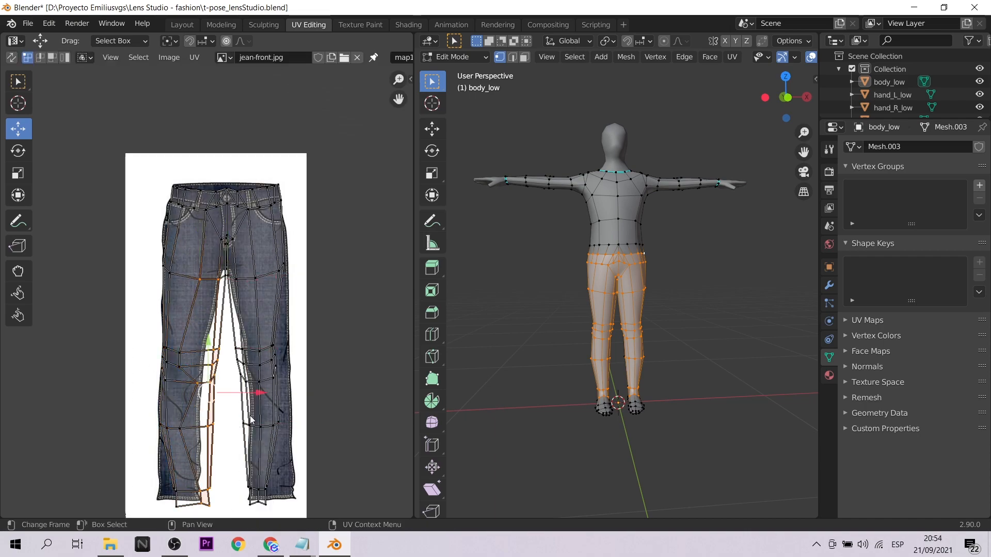
{"action": "left_click_drag", "start_coordinate": [260, 393], "coordinate": [245, 393]}
Adjust the lower leg and hem UVs of the front layout to follow the bottom of the jeans
{"action": "left_click_drag", "start_coordinate": [150, 388], "coordinate": [185, 498]}
{"action": "left_click_drag", "start_coordinate": [159, 480], "coordinate": [214, 490]}
{"action": "scroll", "coordinate": [109, 492], "scroll_direction": "up", "scroll_amount": 2}
{"action": "left_click_drag", "start_coordinate": [175, 493], "coordinate": [287, 520]}
{"action": "scroll", "coordinate": [211, 310], "scroll_direction": "down", "scroll_amount": 1}
{"action": "left_click_drag", "start_coordinate": [267, 458], "coordinate": [243, 458]}
{"action": "scroll", "coordinate": [209, 444], "scroll_direction": "up", "scroll_amount": 2}
{"action": "scroll", "coordinate": [212, 459], "scroll_direction": "down", "scroll_amount": 1}
{"action": "left_click_drag", "start_coordinate": [299, 407], "coordinate": [303, 407]}
{"action": "scroll", "coordinate": [205, 350], "scroll_direction": "down", "scroll_amount": 2}
Move the outer edge and hem UVs of the image's right-hand leg out to the denim outline
{"action": "left_click_drag", "start_coordinate": [298, 173], "coordinate": [338, 422]}
{"action": "left_click_drag", "start_coordinate": [363, 308], "coordinate": [372, 307]}
{"action": "left_click_drag", "start_coordinate": [292, 400], "coordinate": [335, 421]}
{"action": "left_click_drag", "start_coordinate": [355, 410], "coordinate": [375, 411]}
{"action": "left_click_drag", "start_coordinate": [315, 444], "coordinate": [282, 421]}
{"action": "left_click_drag", "start_coordinate": [296, 397], "coordinate": [296, 393]}
{"action": "scroll", "coordinate": [331, 418], "scroll_direction": "up", "scroll_amount": 1}
{"action": "left_click_drag", "start_coordinate": [343, 422], "coordinate": [378, 443]}
Shift the inner edge UVs of the image's right-hand leg onto the denim and refine nearby points
{"action": "left_click_drag", "start_coordinate": [281, 253], "coordinate": [314, 467]}
{"action": "left_click_drag", "start_coordinate": [349, 356], "coordinate": [360, 356]}
{"action": "left_click_drag", "start_coordinate": [294, 429], "coordinate": [331, 466]}
{"action": "scroll", "coordinate": [348, 443], "scroll_direction": "down", "scroll_amount": 2}
{"action": "scroll", "coordinate": [277, 206], "scroll_direction": "up", "scroll_amount": 4}
{"action": "left_click_drag", "start_coordinate": [398, 370], "coordinate": [391, 370]}
{"action": "left_click", "coordinate": [371, 376]}
{"action": "left_click_drag", "start_coordinate": [343, 326], "coordinate": [360, 301]}
{"action": "left_click_drag", "start_coordinate": [352, 271], "coordinate": [351, 325]}
{"action": "scroll", "coordinate": [213, 296], "scroll_direction": "down", "scroll_amount": 2}
Fine-tune the remaining stray points of the front leg UVs against the jeans and select the whole layout
{"action": "key", "text": "a"}
{"action": "left_click_drag", "start_coordinate": [209, 316], "coordinate": [230, 342]}
{"action": "scroll", "coordinate": [232, 289], "scroll_direction": "down", "scroll_amount": 1}
{"action": "key", "text": "a"}
{"action": "scroll", "coordinate": [211, 295], "scroll_direction": "up", "scroll_amount": 2}
{"action": "left_click_drag", "start_coordinate": [217, 427], "coordinate": [200, 457]}
{"action": "key", "text": "a"}
{"action": "scroll", "coordinate": [259, 319], "scroll_direction": "down", "scroll_amount": 3}
Assign jean-front.jpg to the Image Texture node of Material.001 in the Shader Editor
{"action": "left_click", "coordinate": [15, 41]}
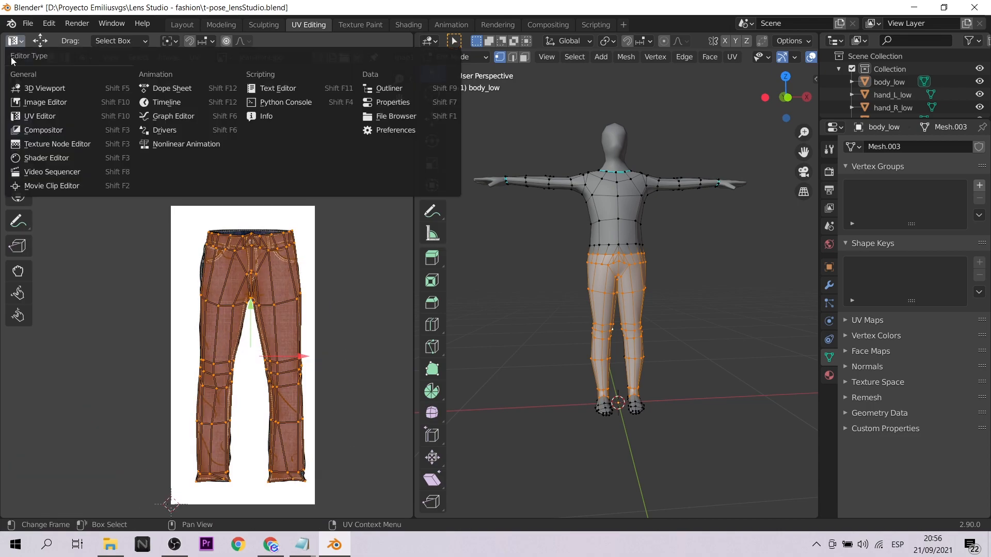
{"action": "left_click", "coordinate": [44, 162]}
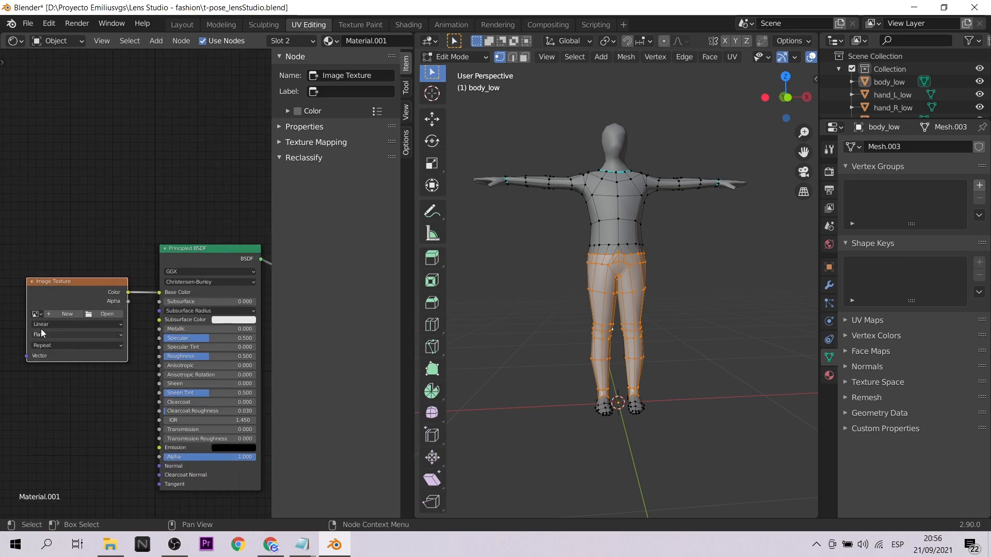
{"action": "left_click", "coordinate": [15, 323]}
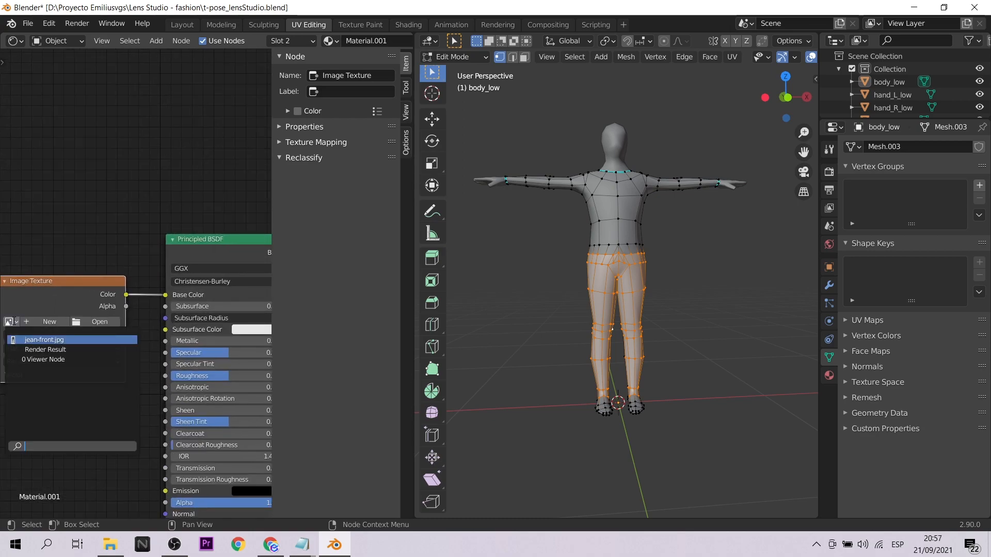
{"action": "left_click", "coordinate": [77, 345]}
Return to the UV Editor, widen the 3D viewport and inspect the front jeans texture in Material Preview shading
{"action": "left_click", "coordinate": [15, 41]}
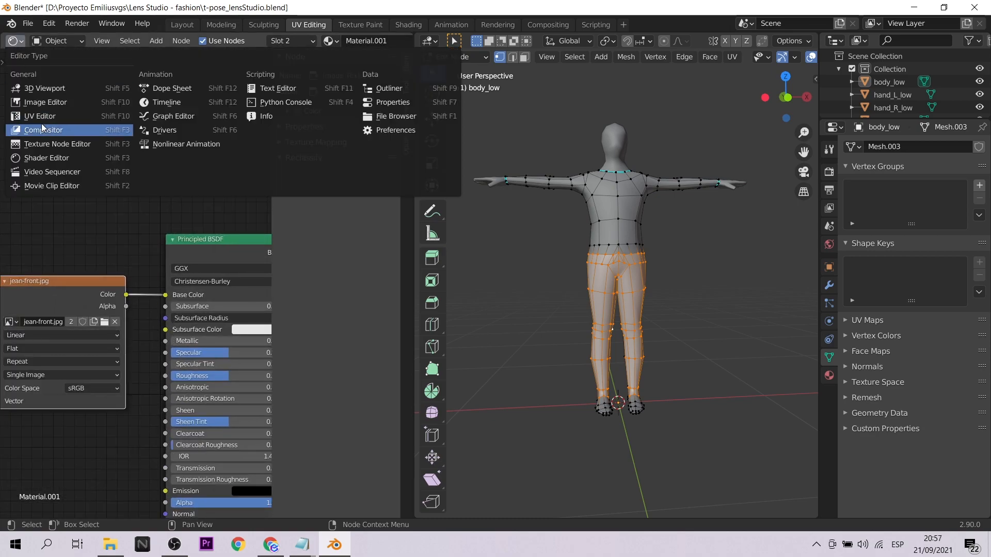
{"action": "left_click", "coordinate": [45, 117]}
{"action": "scroll", "coordinate": [521, 323], "scroll_direction": "down", "scroll_amount": 1}
{"action": "scroll", "coordinate": [705, 299], "scroll_direction": "down", "scroll_amount": 1}
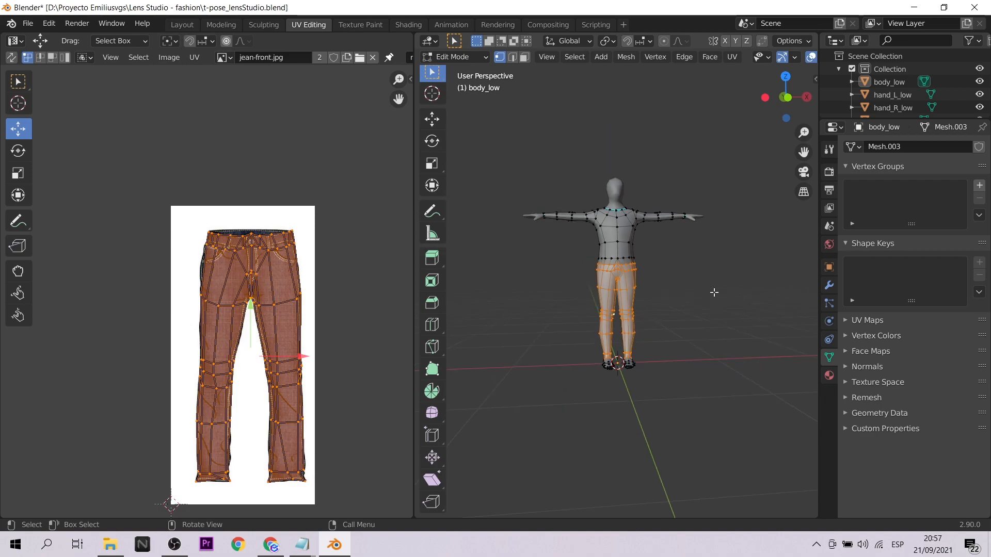
{"action": "left_click_drag", "start_coordinate": [815, 269], "coordinate": [906, 268]}
{"action": "left_click", "coordinate": [880, 61]}
{"action": "scroll", "coordinate": [767, 316], "scroll_direction": "up", "scroll_amount": 2}
{"action": "mouse_move", "coordinate": [768, 316]}
{"action": "middle_mouse_down"}
{"action": "mouse_move", "coordinate": [705, 299]}
{"action": "mouse_move", "coordinate": [761, 320]}
{"action": "middle_mouse_up"}
{"action": "scroll", "coordinate": [763, 327], "scroll_direction": "up", "scroll_amount": 4}
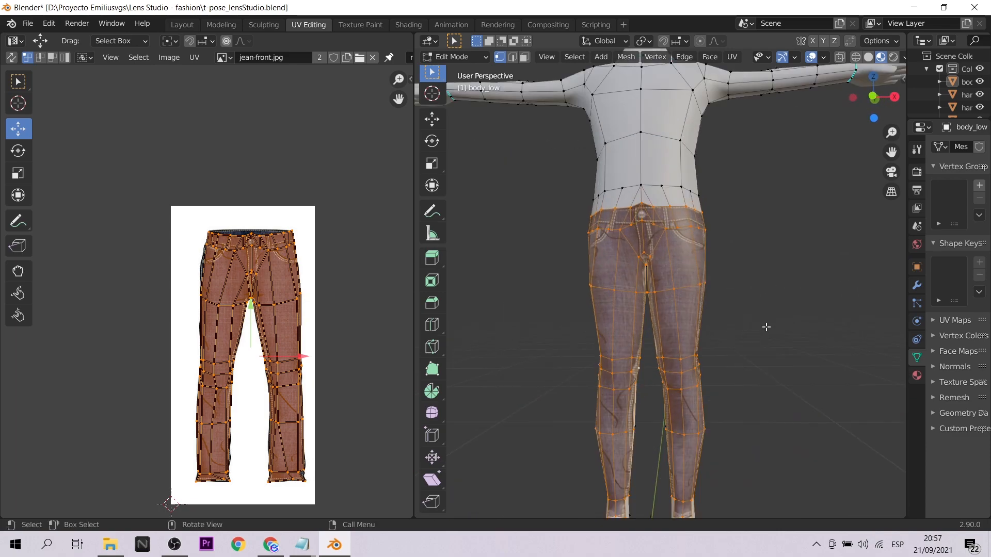
{"action": "scroll", "coordinate": [772, 350], "scroll_direction": "down", "scroll_amount": 4}
{"action": "mouse_move", "coordinate": [788, 378]}
{"action": "middle_mouse_down"}
{"action": "mouse_move", "coordinate": [836, 411]}
{"action": "mouse_move", "coordinate": [785, 380]}
{"action": "mouse_move", "coordinate": [673, 373]}
{"action": "mouse_move", "coordinate": [696, 358]}
{"action": "mouse_move", "coordinate": [807, 361]}
{"action": "mouse_move", "coordinate": [806, 381]}
{"action": "middle_mouse_up"}
{"action": "scroll", "coordinate": [806, 381], "scroll_direction": "down", "scroll_amount": 4}
{"action": "mouse_move", "coordinate": [761, 340]}
{"action": "middle_mouse_down"}
{"action": "mouse_move", "coordinate": [827, 334]}
{"action": "mouse_move", "coordinate": [780, 336]}
{"action": "mouse_move", "coordinate": [826, 341]}
{"action": "mouse_move", "coordinate": [776, 344]}
{"action": "middle_mouse_up"}
Inspect the body in the Layout workspace with Material Preview shading and make Material.001 the active material slot
{"action": "left_click", "coordinate": [176, 29]}
{"action": "left_click", "coordinate": [758, 57]}
{"action": "scroll", "coordinate": [480, 296], "scroll_direction": "up", "scroll_amount": 4}
{"action": "middle_click_drag", "start_coordinate": [490, 312], "coordinate": [519, 323]}
{"action": "scroll", "coordinate": [520, 323], "scroll_direction": "down", "scroll_amount": 3}
{"action": "scroll", "coordinate": [520, 323], "scroll_direction": "up", "scroll_amount": 1}
{"action": "left_click", "coordinate": [867, 249]}
{"action": "left_click", "coordinate": [872, 234]}
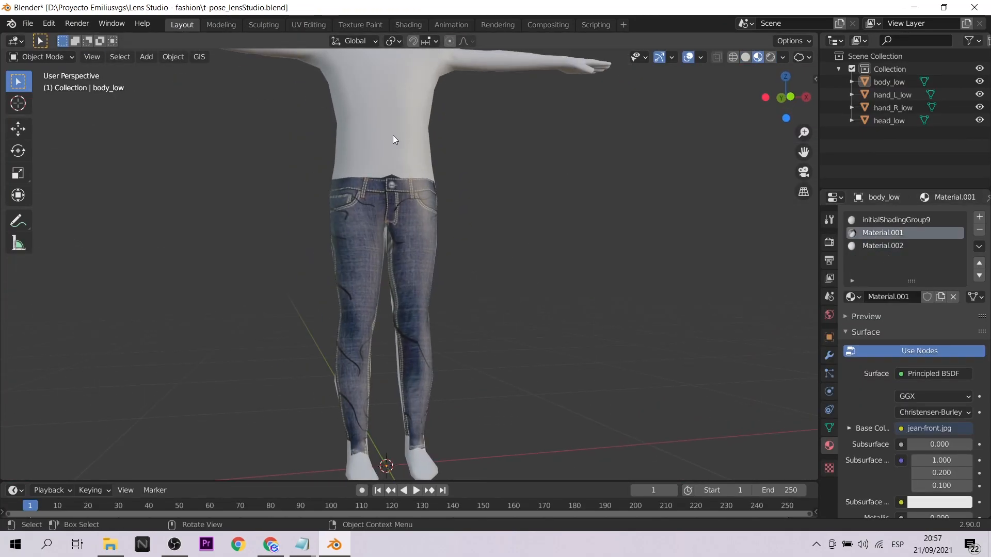
In Edit Mode, deselect the Material.001 faces so only the back leg faces of Material.002 are selected
{"action": "key", "text": "Tab"}
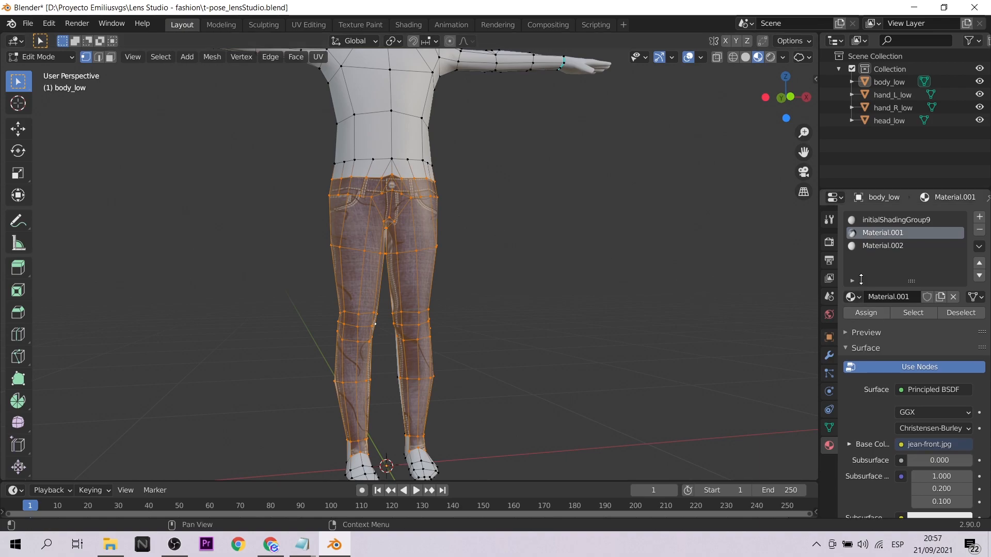
{"action": "left_click", "coordinate": [870, 247]}
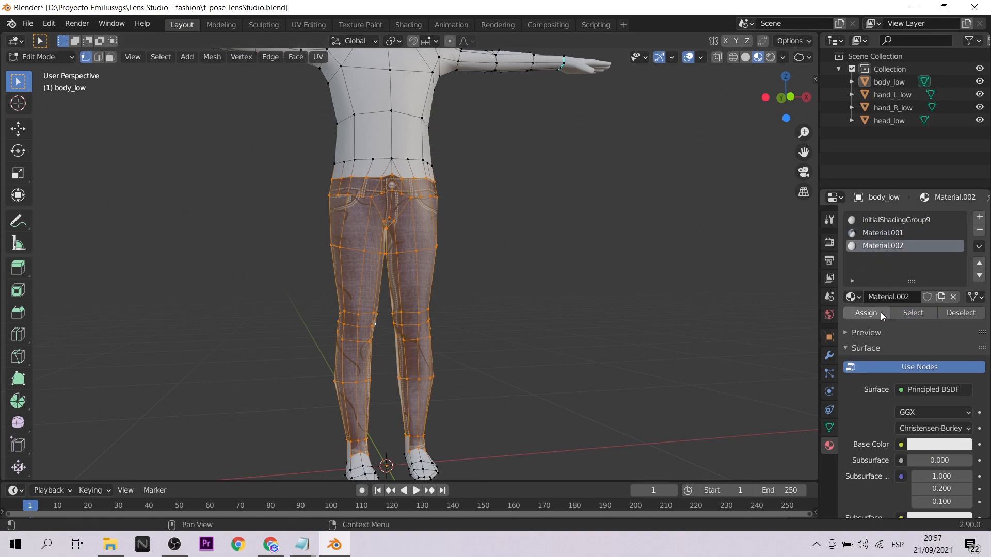
{"action": "left_click", "coordinate": [962, 312]}
{"action": "left_click", "coordinate": [883, 234]}
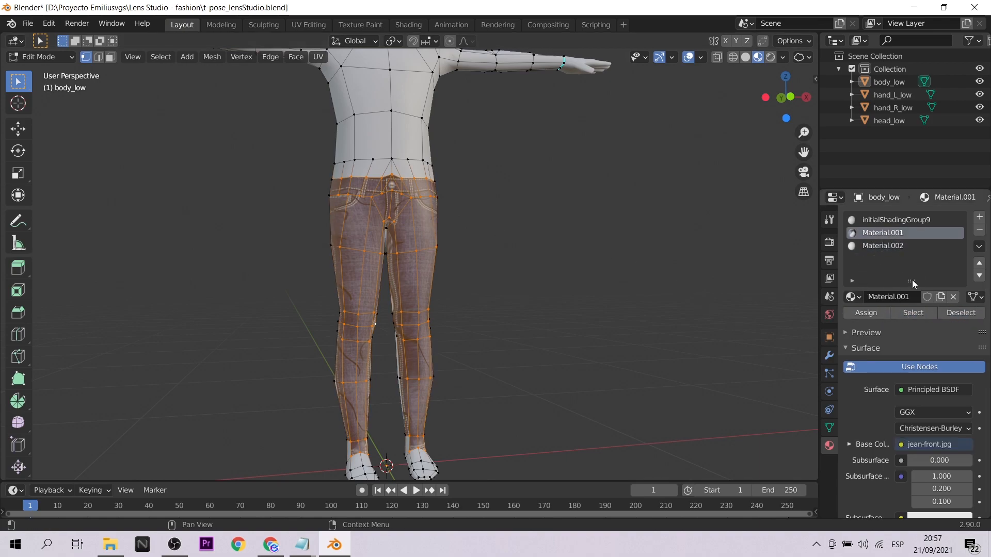
{"action": "left_click", "coordinate": [952, 313]}
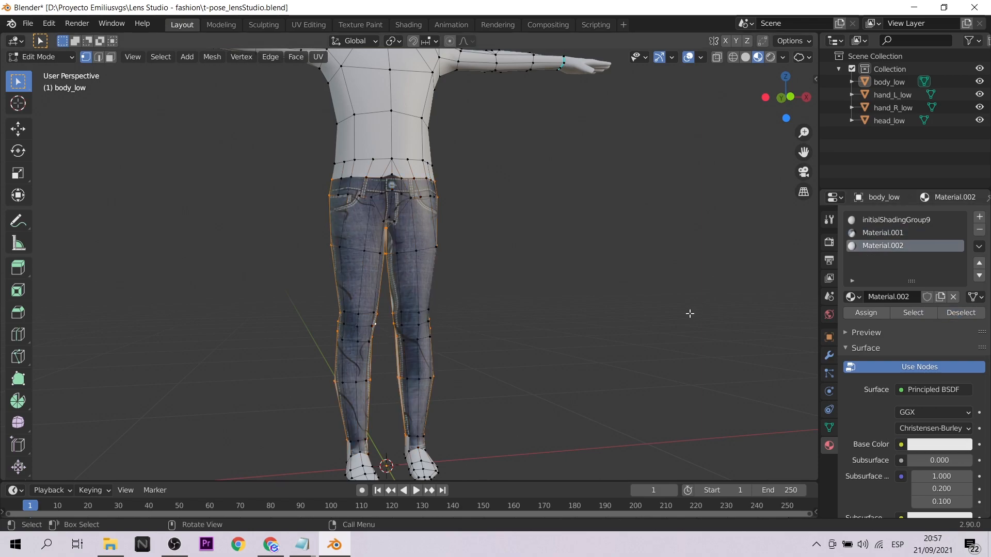
{"action": "middle_click_drag", "start_coordinate": [604, 316], "coordinate": [769, 343]}
{"action": "middle_click_drag", "start_coordinate": [554, 313], "coordinate": [659, 299]}
Unwrap the selected back leg faces in the UV Editing workspace, and remap them with Project From View
{"action": "left_click", "coordinate": [309, 24]}
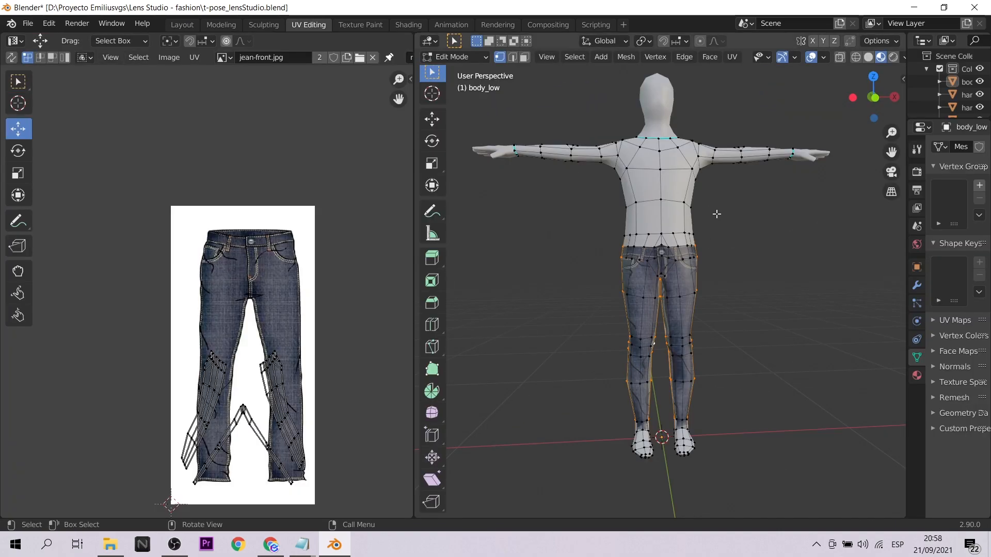
{"action": "scroll", "coordinate": [661, 268], "scroll_direction": "down", "scroll_amount": 1}
{"action": "left_click", "coordinate": [730, 57]}
{"action": "left_click", "coordinate": [773, 75]}
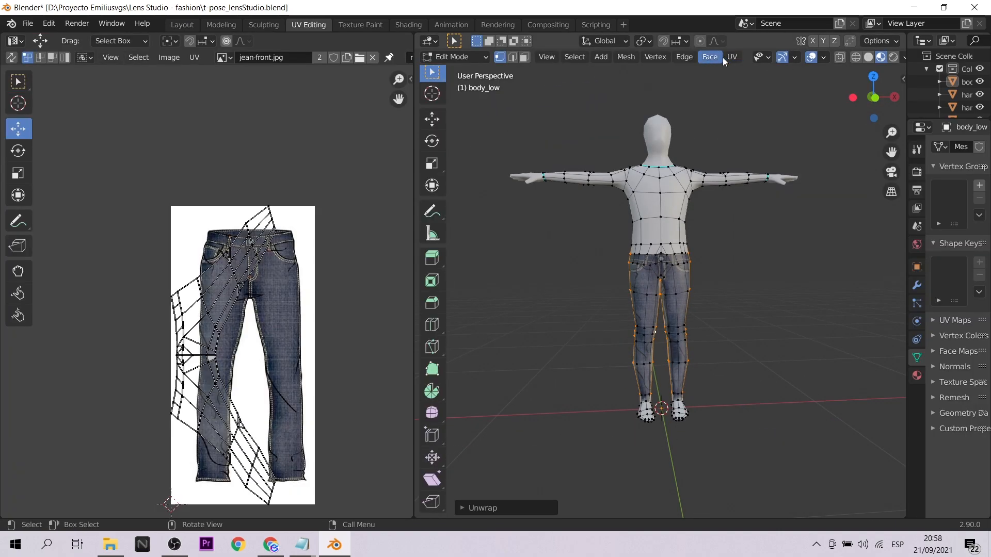
{"action": "left_click", "coordinate": [730, 57]}
{"action": "left_click", "coordinate": [766, 193]}
Load jean-back.jpg as the image behind the back leg UVs
{"action": "left_click", "coordinate": [169, 58]}
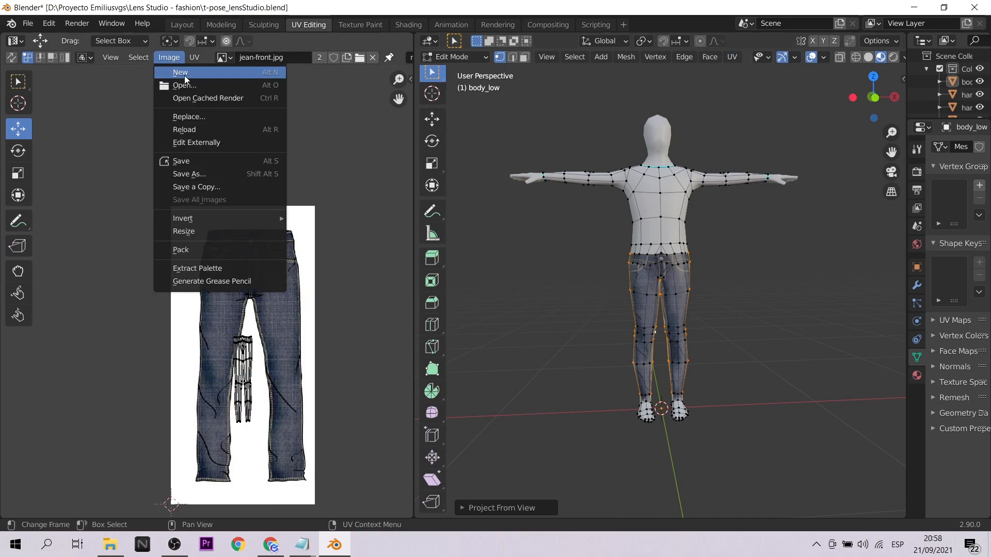
{"action": "left_click", "coordinate": [194, 80]}
{"action": "left_click", "coordinate": [383, 158]}
{"action": "left_click", "coordinate": [699, 474]}
Scale the back leg UVs up to roughly the size of the jeans in the back image
{"action": "key", "text": "s"}
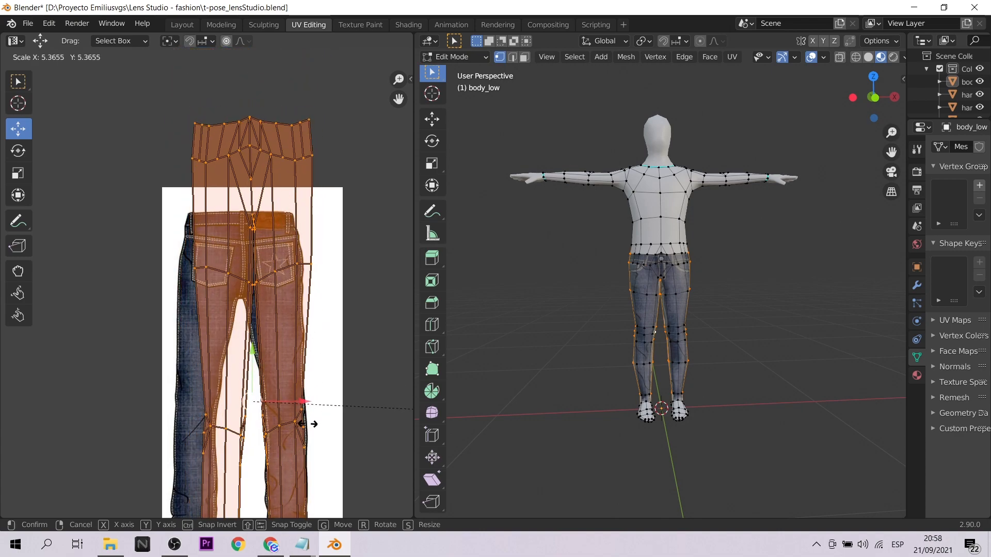
{"action": "left_click", "coordinate": [311, 413]}
{"action": "scroll", "coordinate": [310, 413], "scroll_direction": "down", "scroll_amount": 1}
{"action": "key", "text": "s"}
{"action": "left_click", "coordinate": [286, 376]}
Move and rescale the back leg UVs until their waist and crotch line up with the back of the jeans
{"action": "left_click_drag", "start_coordinate": [242, 353], "coordinate": [250, 318]}
{"action": "scroll", "coordinate": [258, 289], "scroll_direction": "up", "scroll_amount": 1}
{"action": "scroll", "coordinate": [310, 269], "scroll_direction": "down", "scroll_amount": 1}
{"action": "key", "text": "s"}
{"action": "left_click", "coordinate": [279, 341]}
{"action": "left_click", "coordinate": [18, 172]}
{"action": "left_click", "coordinate": [18, 129]}
{"action": "left_click_drag", "start_coordinate": [295, 359], "coordinate": [286, 358]}
{"action": "scroll", "coordinate": [248, 289], "scroll_direction": "up", "scroll_amount": 1}
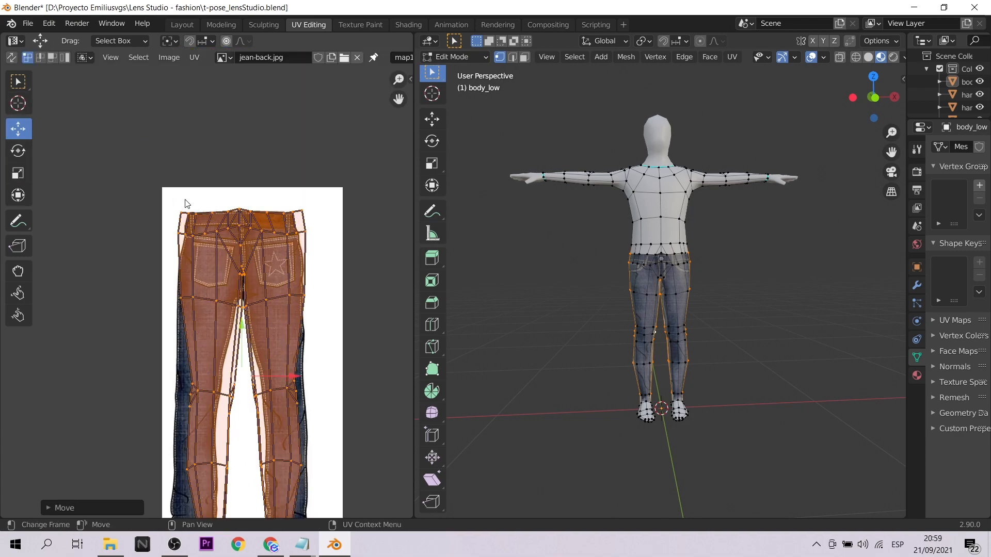
Fit the waist row and the left-hand leg's outer edge of the back UVs to the denim outline
{"action": "left_click", "coordinate": [309, 206]}
{"action": "left_click_drag", "start_coordinate": [144, 192], "coordinate": [347, 238]}
{"action": "scroll", "coordinate": [232, 289], "scroll_direction": "down", "scroll_amount": 1}
{"action": "left_click_drag", "start_coordinate": [175, 287], "coordinate": [197, 388]}
{"action": "left_click_drag", "start_coordinate": [242, 339], "coordinate": [238, 340]}
{"action": "left_click_drag", "start_coordinate": [167, 332], "coordinate": [203, 459]}
{"action": "left_click_drag", "start_coordinate": [244, 399], "coordinate": [237, 398]}
Move the inner edge UVs of the left-hand leg in the back layout onto the denim
{"action": "left_click_drag", "start_coordinate": [190, 472], "coordinate": [250, 490]}
{"action": "left_click_drag", "start_coordinate": [206, 356], "coordinate": [243, 443]}
{"action": "left_click_drag", "start_coordinate": [271, 398], "coordinate": [259, 397]}
{"action": "scroll", "coordinate": [206, 291], "scroll_direction": "up", "scroll_amount": 3}
{"action": "left_click_drag", "start_coordinate": [303, 315], "coordinate": [299, 315]}
{"action": "scroll", "coordinate": [207, 290], "scroll_direction": "down", "scroll_amount": 3}
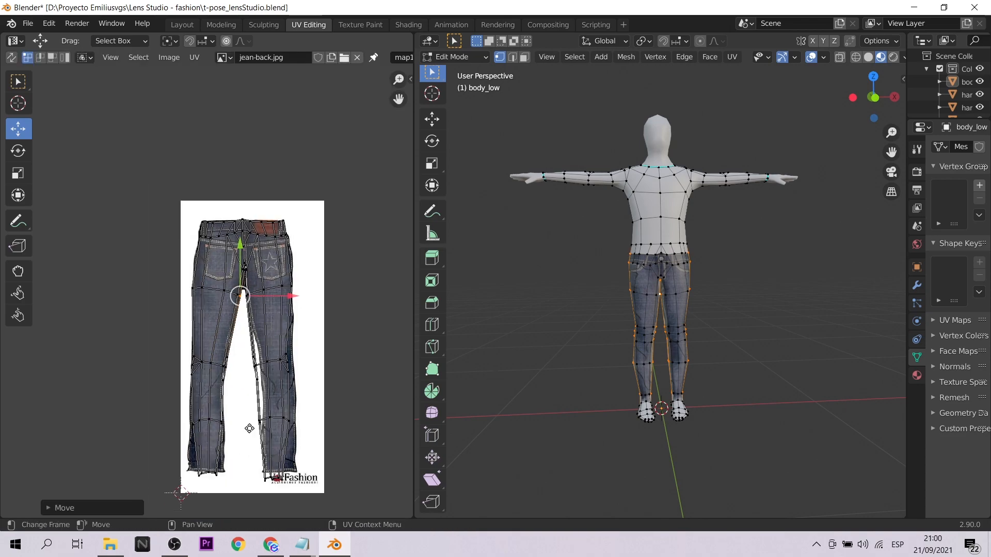
Scale the hem UVs of the left-hand leg in the back layout to line up with the denim hem
{"action": "left_click_drag", "start_coordinate": [232, 458], "coordinate": [178, 493]}
{"action": "scroll", "coordinate": [208, 485], "scroll_direction": "up", "scroll_amount": 2}
{"action": "key", "text": "s"}
{"action": "key", "text": "s"}
Fit the outer and inner edge UVs of the right-hand leg in the back layout to the denim outline
{"action": "scroll", "coordinate": [348, 305], "scroll_direction": "down", "scroll_amount": 1}
{"action": "left_click_drag", "start_coordinate": [347, 139], "coordinate": [318, 248]}
{"action": "left_click_drag", "start_coordinate": [378, 180], "coordinate": [381, 180]}
{"action": "left_click_drag", "start_coordinate": [357, 283], "coordinate": [323, 395]}
{"action": "left_click_drag", "start_coordinate": [380, 340], "coordinate": [385, 340]}
{"action": "left_click_drag", "start_coordinate": [311, 456], "coordinate": [321, 447]}
{"action": "left_click_drag", "start_coordinate": [267, 281], "coordinate": [299, 402]}
{"action": "left_click_drag", "start_coordinate": [341, 347], "coordinate": [348, 347]}
{"action": "left_click_drag", "start_coordinate": [338, 445], "coordinate": [327, 445]}
Examine the fitted back UVs up close around the pockets and crotch, and view the body from behind
{"action": "key", "text": "a"}
{"action": "scroll", "coordinate": [321, 402], "scroll_direction": "up", "scroll_amount": 3}
{"action": "middle_click_drag", "start_coordinate": [338, 87], "coordinate": [311, 327]}
{"action": "scroll", "coordinate": [312, 327], "scroll_direction": "up", "scroll_amount": 1}
{"action": "left_click", "coordinate": [312, 328]}
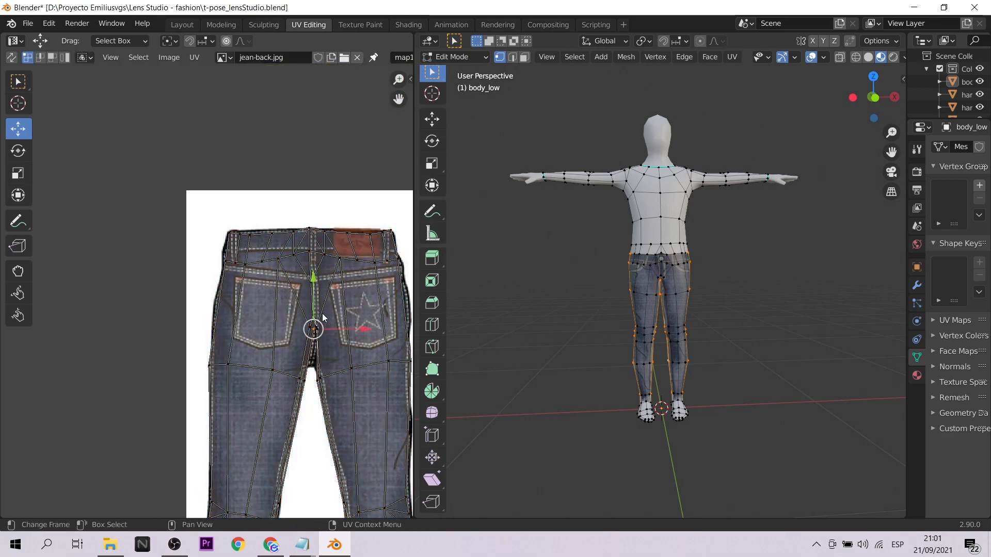
{"action": "key", "text": "a"}
{"action": "scroll", "coordinate": [312, 320], "scroll_direction": "down", "scroll_amount": 4}
{"action": "middle_click_drag", "start_coordinate": [545, 333], "coordinate": [776, 328]}
Add an Image Texture node to Material.002 in the Shader Editor and link its Color output to the Base Color
{"action": "left_click", "coordinate": [15, 41]}
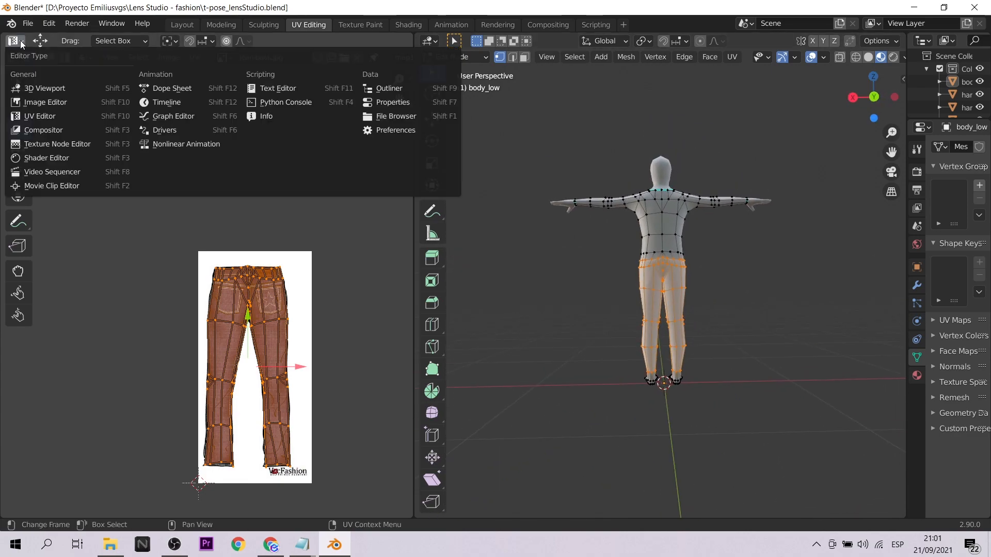
{"action": "left_click", "coordinate": [36, 156]}
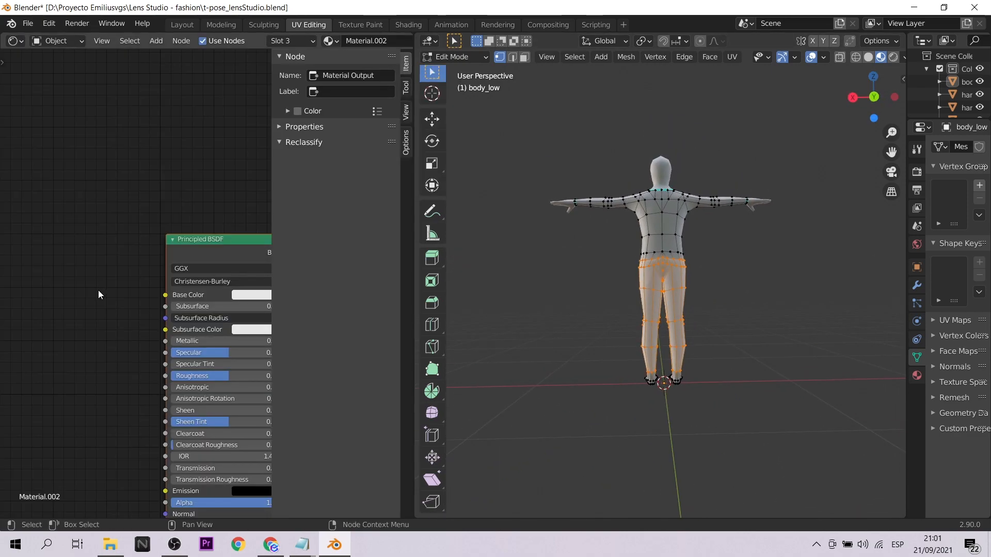
{"action": "scroll", "coordinate": [91, 300], "scroll_direction": "down", "scroll_amount": 3}
{"action": "key", "text": "shift+a"}
{"action": "left_click", "coordinate": [85, 303]}
{"action": "type", "text": "image"}
{"action": "key", "text": "Return"}
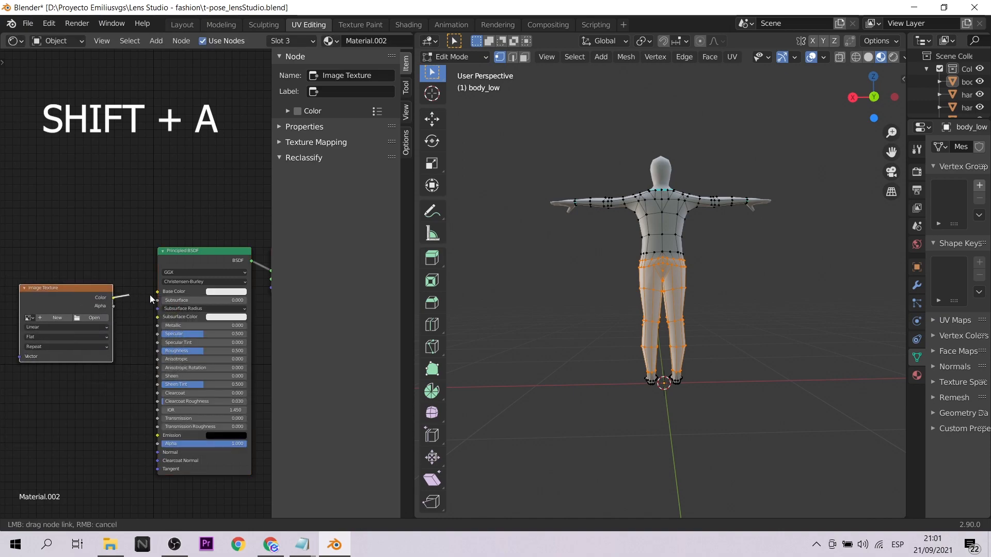
Assign the jean-back image to Material.002's Image Texture node and check the textured legs in 3D
{"action": "left_click", "coordinate": [29, 317]}
{"action": "left_click", "coordinate": [80, 332]}
{"action": "left_click", "coordinate": [768, 305]}
{"action": "scroll", "coordinate": [783, 328], "scroll_direction": "up", "scroll_amount": 5}
{"action": "middle_click_drag", "start_coordinate": [783, 323], "coordinate": [525, 308]}
{"action": "scroll", "coordinate": [694, 353], "scroll_direction": "down", "scroll_amount": 4}
{"action": "middle_click_drag", "start_coordinate": [747, 345], "coordinate": [484, 340]}
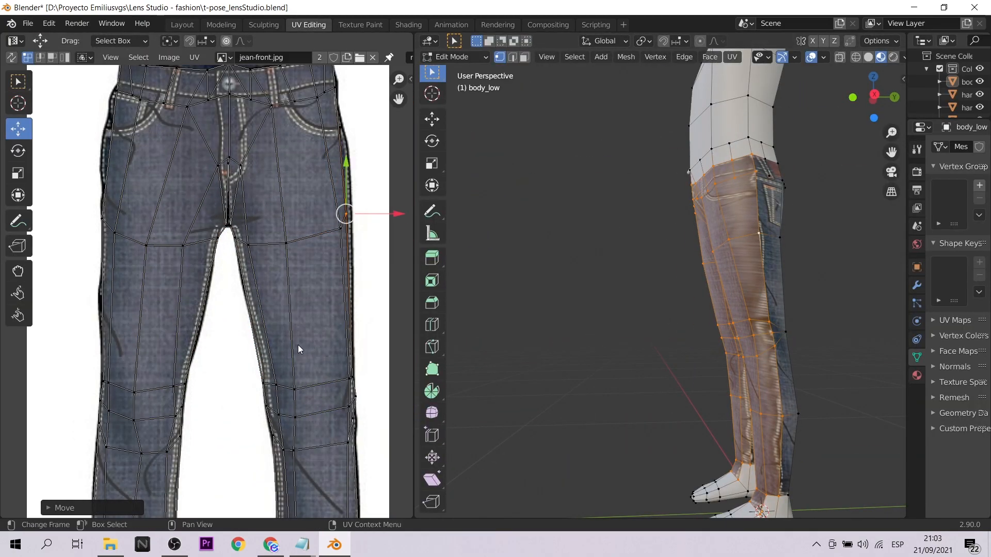
Refine the right-hand leg UVs on the jean-front image so the mesh follows the denim
{"action": "scroll", "coordinate": [268, 408], "scroll_direction": "up", "scroll_amount": 3}
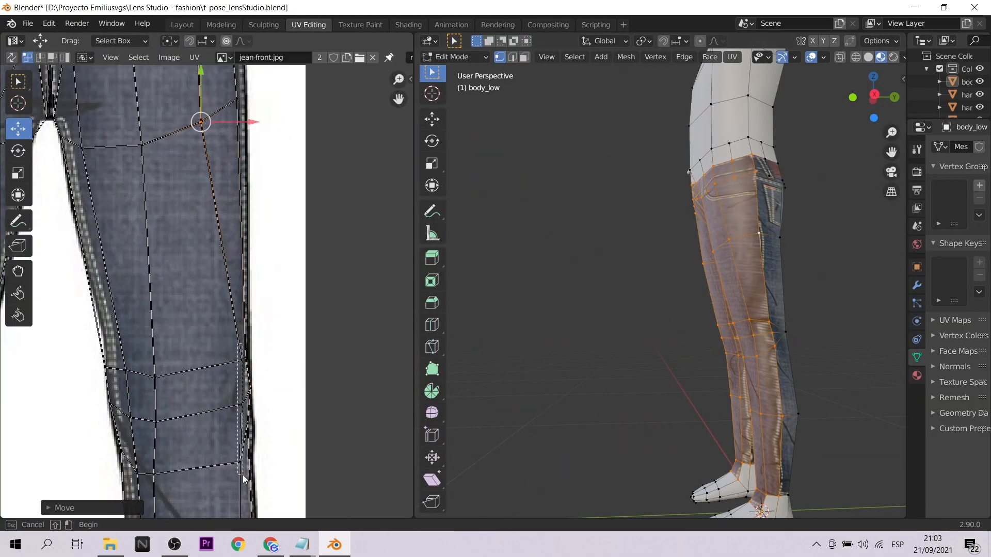
{"action": "scroll", "coordinate": [227, 361], "scroll_direction": "down", "scroll_amount": 4}
{"action": "scroll", "coordinate": [206, 255], "scroll_direction": "up", "scroll_amount": 5}
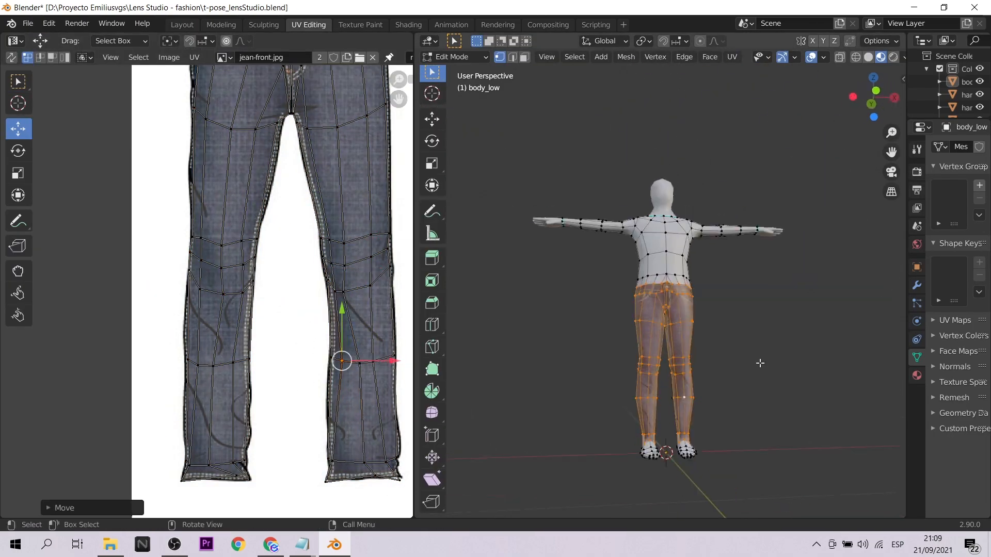
Inspect the finished jeans texture on the body from the front in the Layout workspace
{"action": "left_click", "coordinate": [183, 24]}
{"action": "scroll", "coordinate": [404, 247], "scroll_direction": "down", "scroll_amount": 3}
{"action": "middle_click_drag", "start_coordinate": [516, 274], "coordinate": [489, 256]}
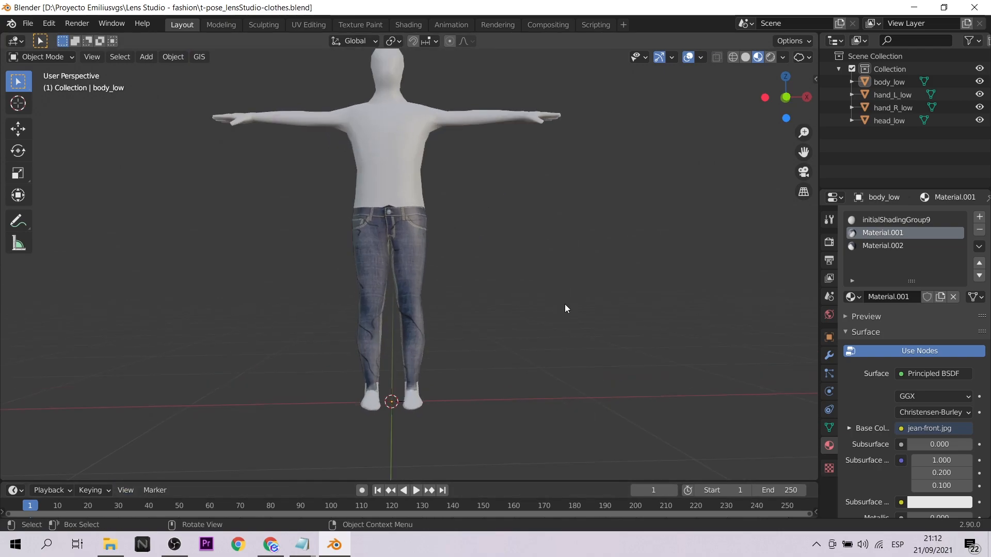
{"action": "middle_click_drag", "start_coordinate": [565, 305], "coordinate": [526, 292]}
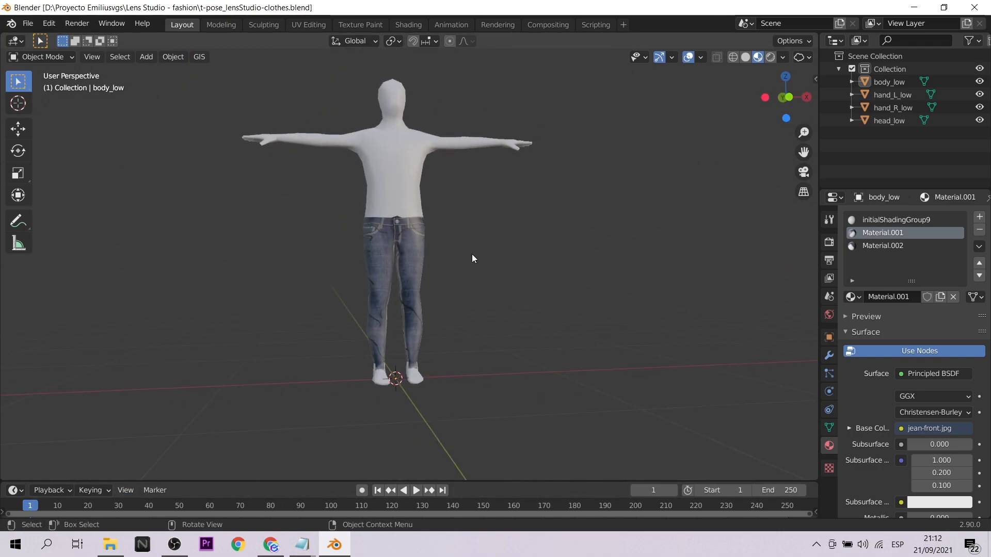
Export the model as t-pose_lensStudio-clothes.fbx with path mode Copy and embedded textures
{"action": "left_click", "coordinate": [31, 26]}
{"action": "mouse_move", "coordinate": [82, 212]}
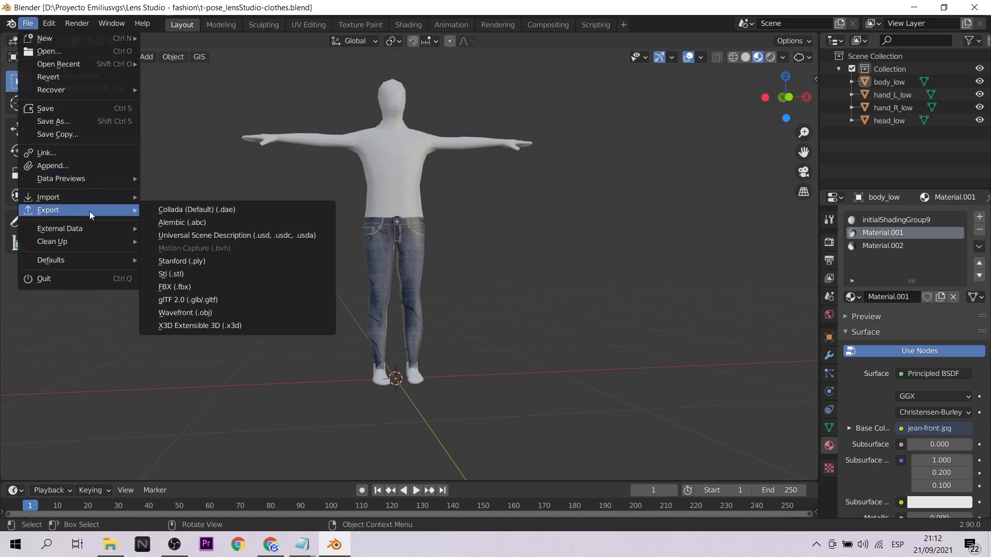
{"action": "left_click", "coordinate": [197, 286]}
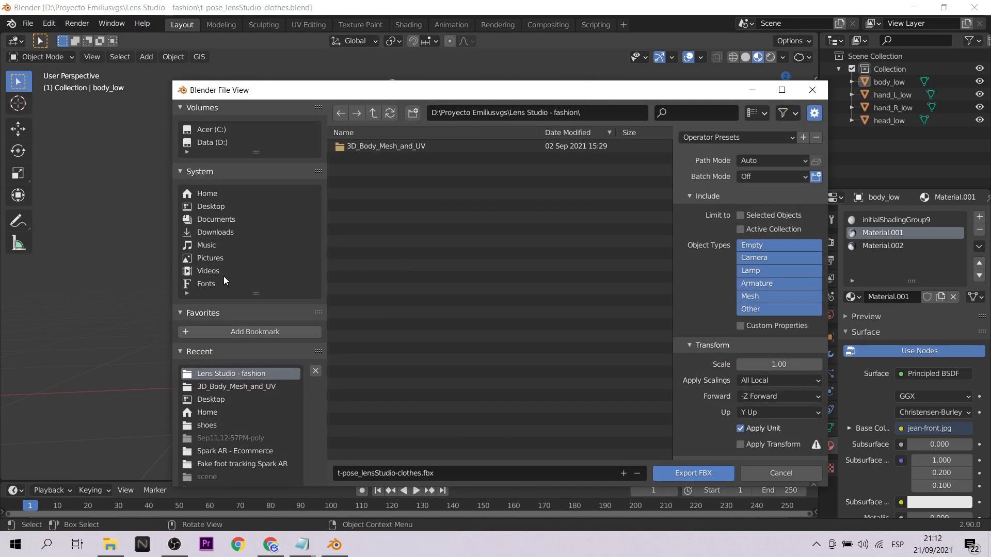
{"action": "left_click", "coordinate": [806, 162]}
{"action": "left_click", "coordinate": [760, 246]}
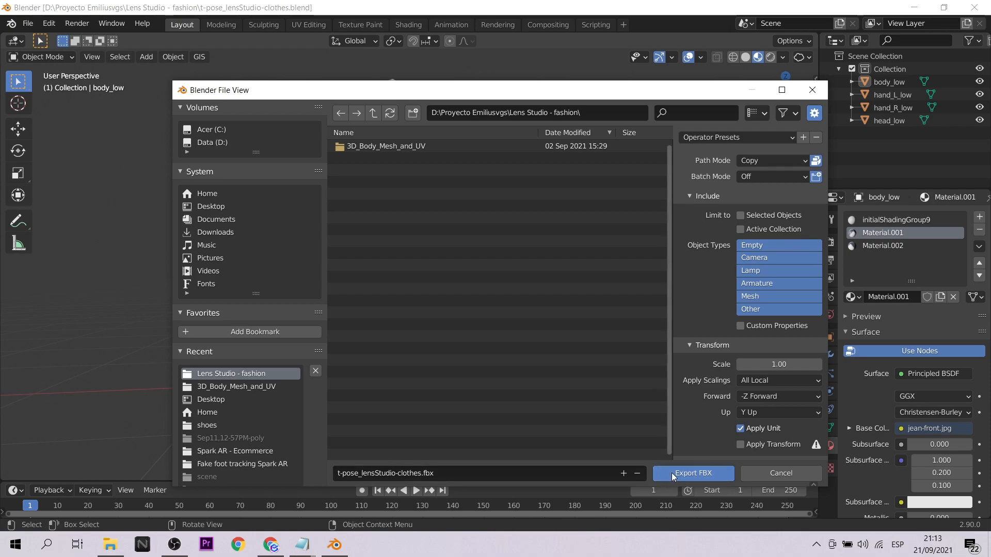
{"action": "left_click", "coordinate": [671, 473]}
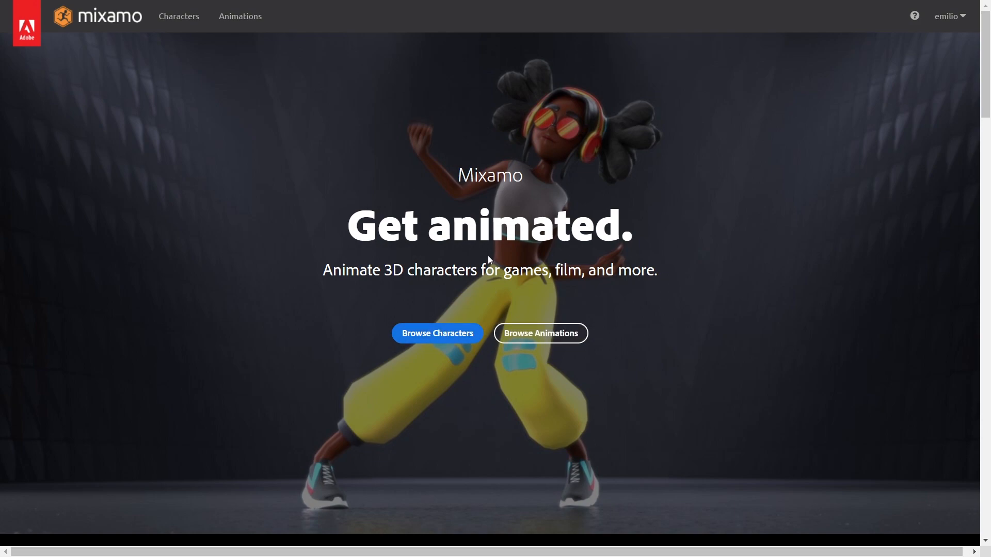
Switch to Mixamo and upload the t-pose_lensStudio-clothes FBX file as a new character
{"action": "left_click", "coordinate": [446, 341]}
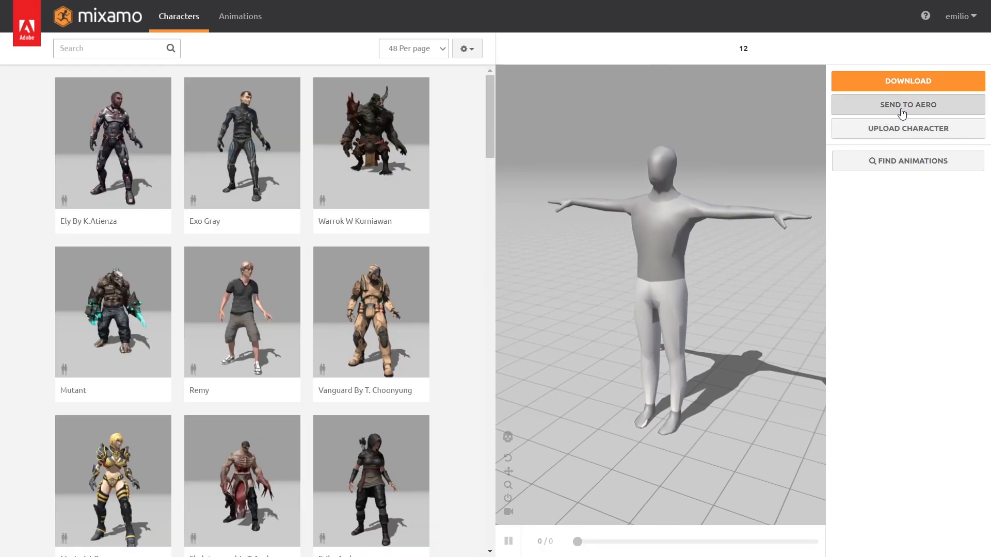
{"action": "left_click", "coordinate": [914, 135]}
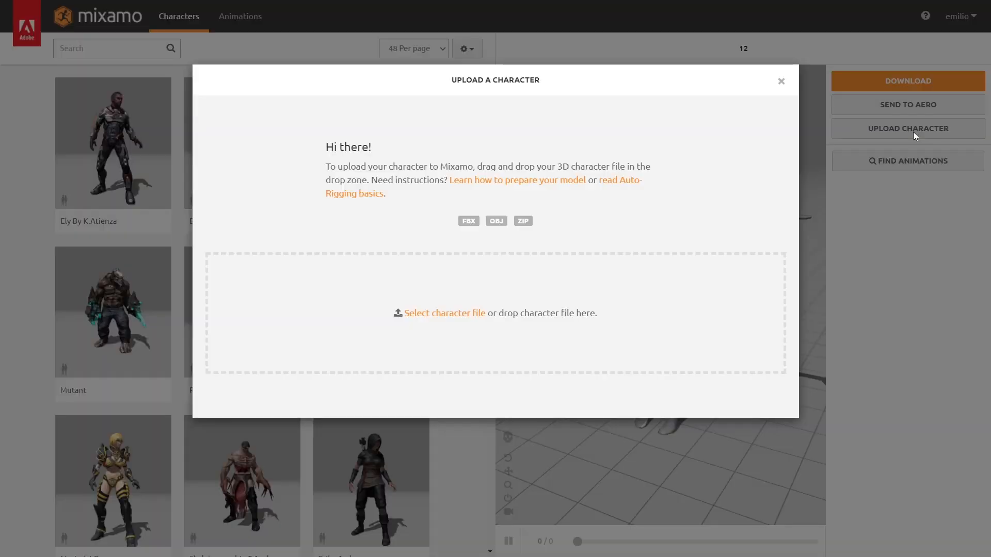
{"action": "left_click", "coordinate": [440, 314]}
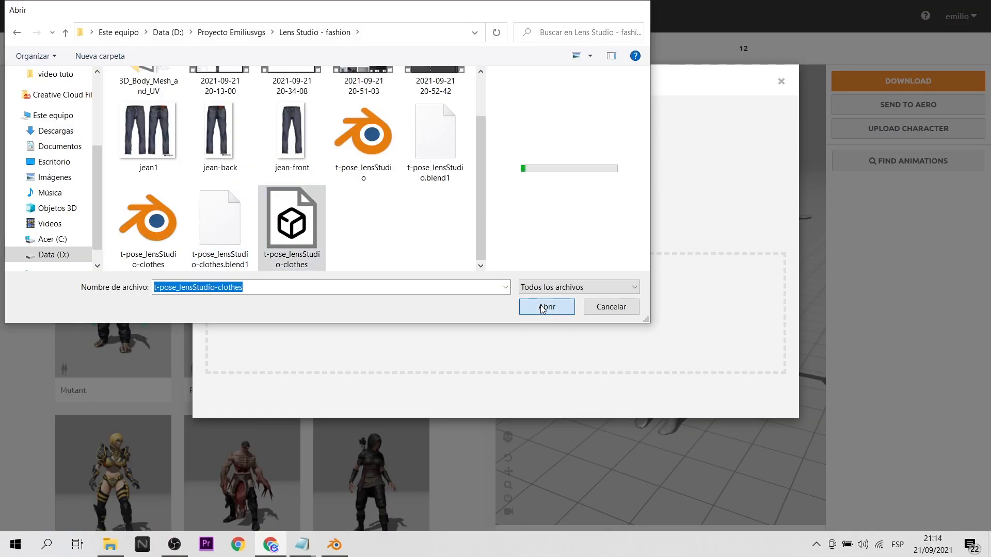
{"action": "left_click", "coordinate": [546, 307]}
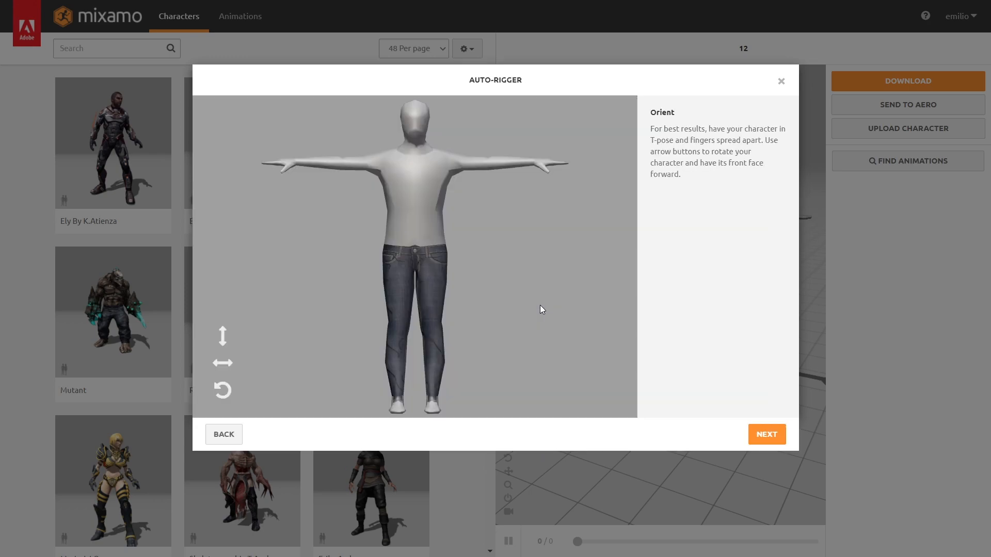
Accept the orientation, place the chin, wrist, elbow, knee and groin markers with symmetry, and auto-rig with Standard Skeleton (65)
{"action": "left_click", "coordinate": [773, 448]}
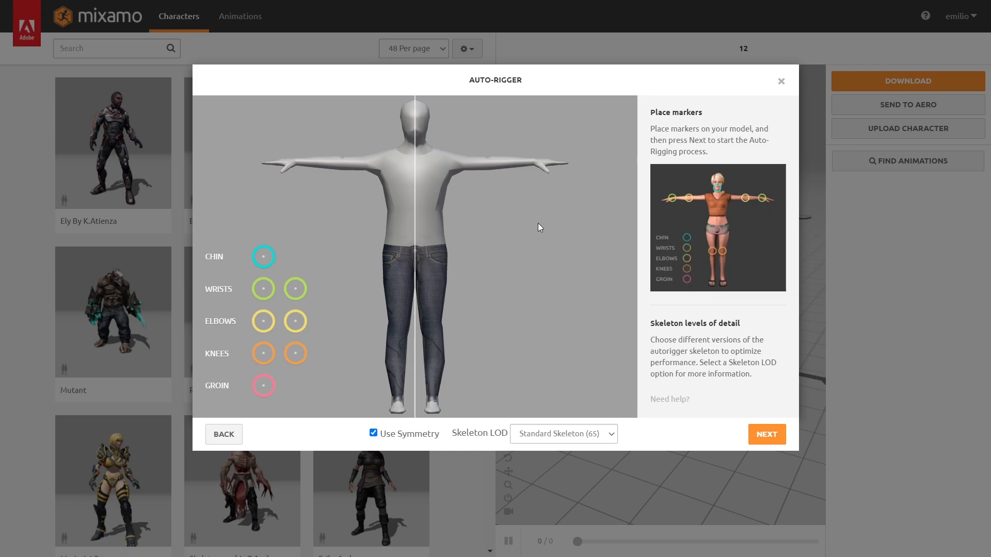
{"action": "left_click_drag", "start_coordinate": [264, 257], "coordinate": [414, 136]}
{"action": "left_click_drag", "start_coordinate": [295, 289], "coordinate": [531, 165]}
{"action": "left_click_drag", "start_coordinate": [263, 321], "coordinate": [345, 164]}
{"action": "left_click_drag", "start_coordinate": [264, 354], "coordinate": [395, 336]}
{"action": "left_click", "coordinate": [396, 335]}
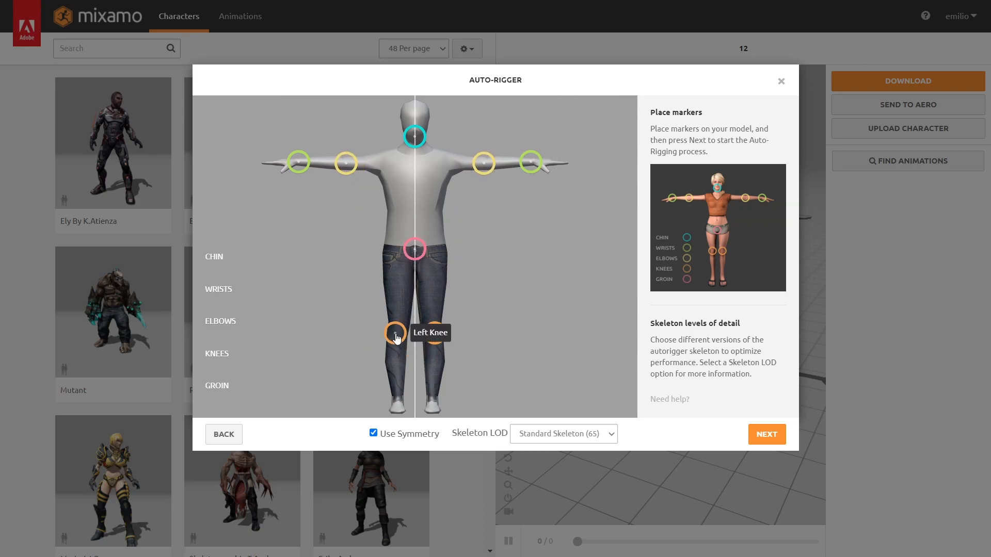
{"action": "left_click", "coordinate": [764, 435]}
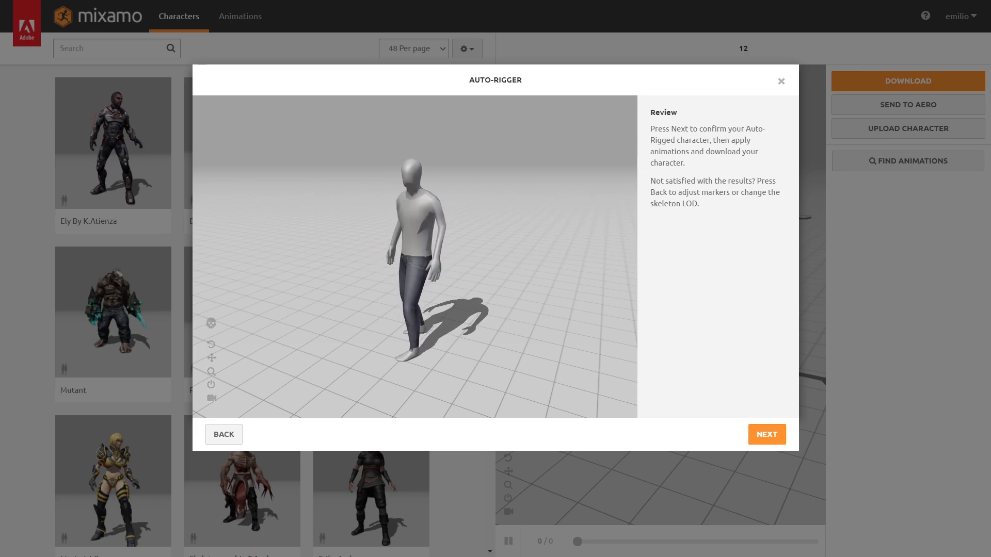
Accept the auto-rigged character and download it as FBX Binary in T-pose
{"action": "left_click", "coordinate": [767, 434]}
{"action": "left_click", "coordinate": [766, 434]}
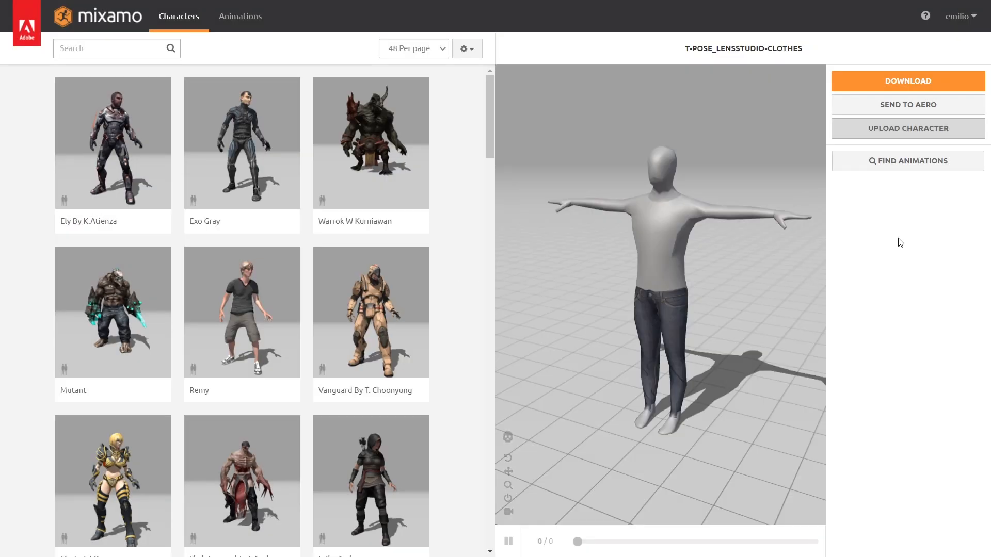
{"action": "left_click_drag", "start_coordinate": [683, 280], "coordinate": [665, 318]}
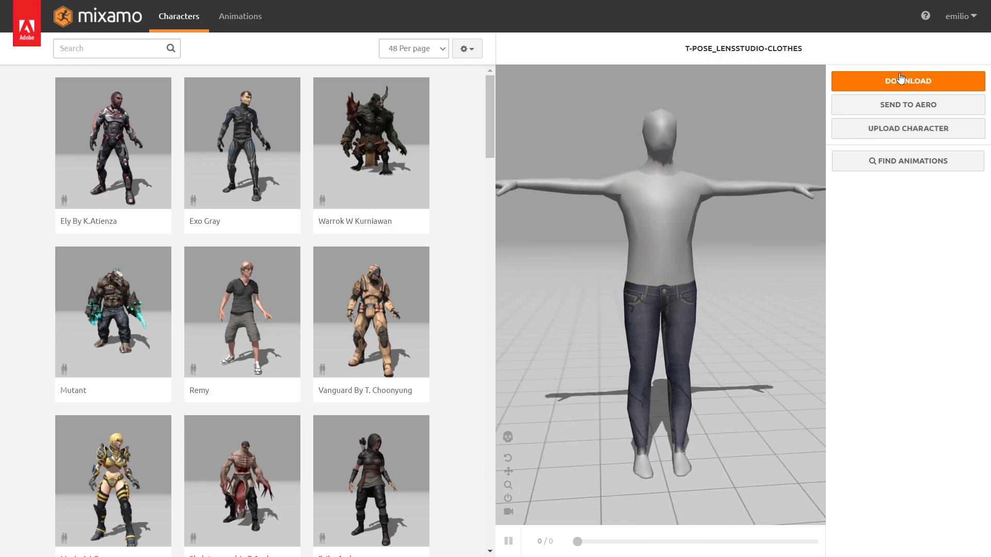
{"action": "left_click", "coordinate": [907, 81]}
{"action": "left_click", "coordinate": [418, 134]}
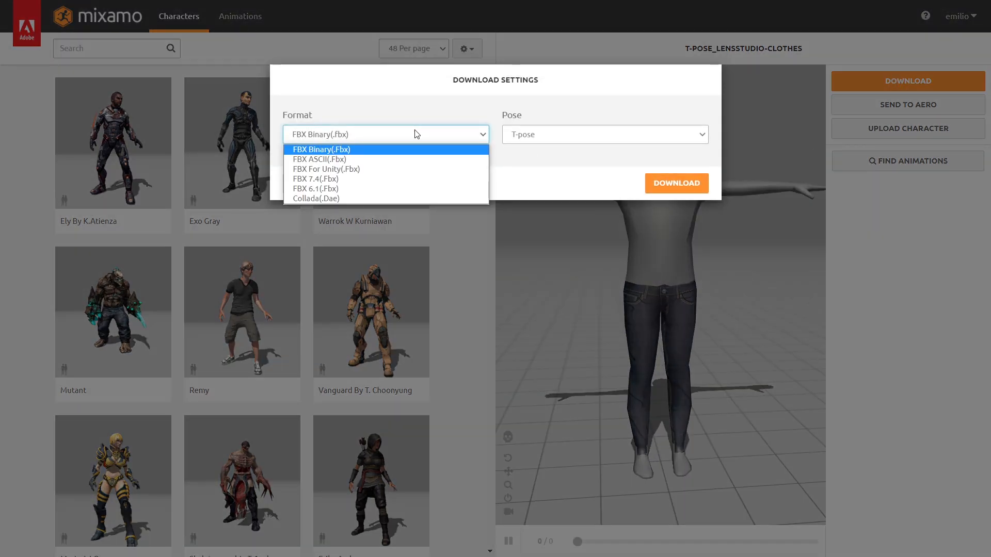
{"action": "left_click", "coordinate": [417, 134]}
{"action": "left_click", "coordinate": [660, 182]}
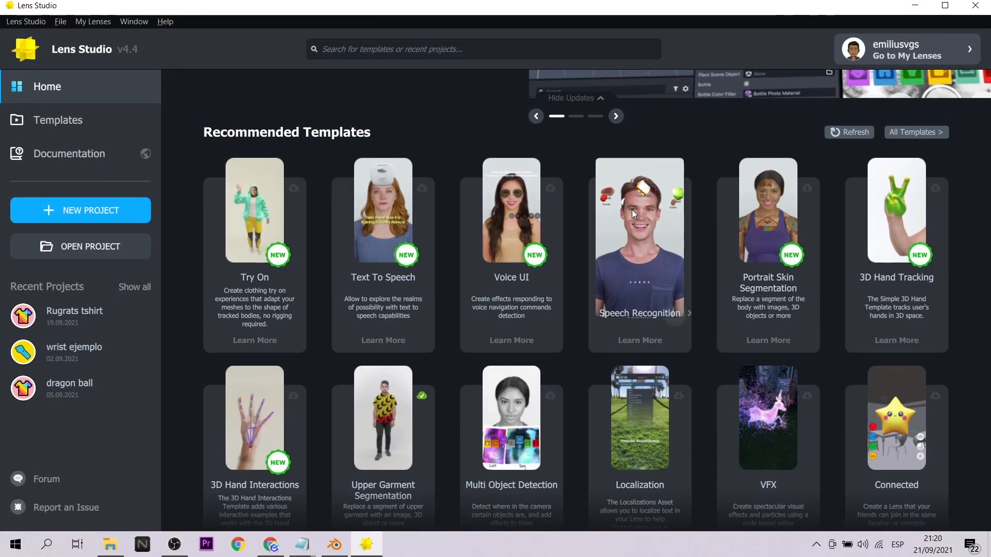
Switch to Lens Studio, search the templates for "3d bo" and open the 3D Body template
{"action": "scroll", "coordinate": [633, 214], "scroll_direction": "down", "scroll_amount": 2}
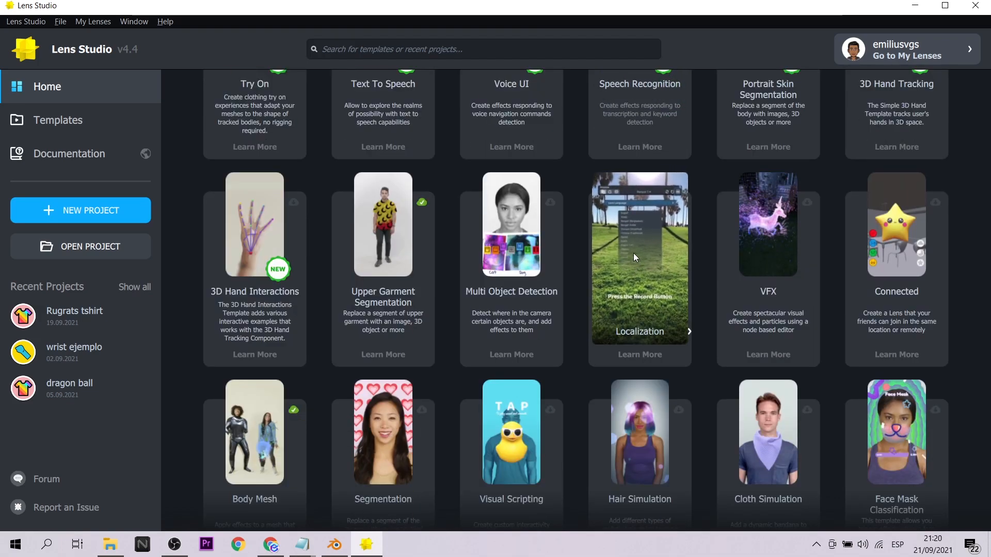
{"action": "scroll", "coordinate": [634, 253], "scroll_direction": "down", "scroll_amount": 3}
{"action": "scroll", "coordinate": [440, 277], "scroll_direction": "up", "scroll_amount": 5}
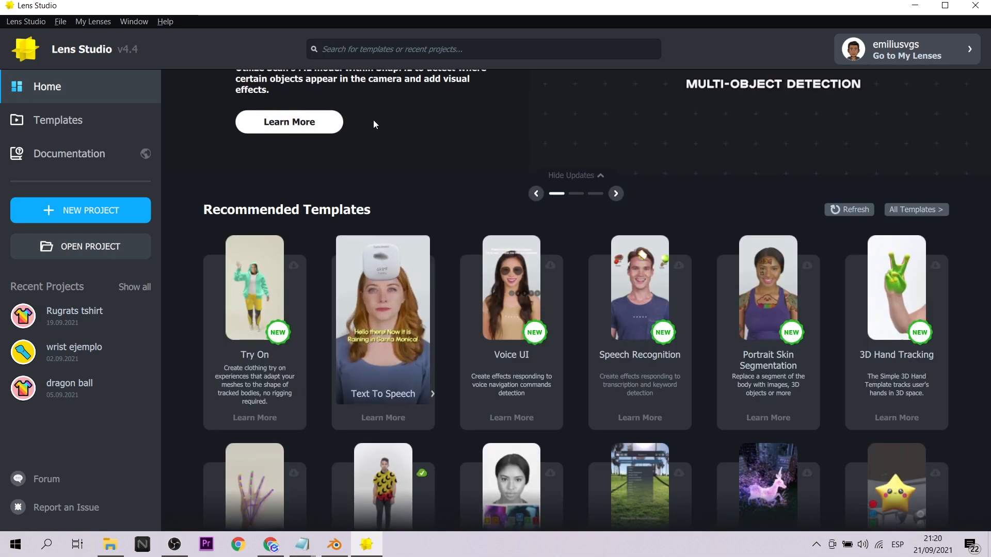
{"action": "left_click", "coordinate": [400, 49]}
{"action": "type", "text": "3d"}
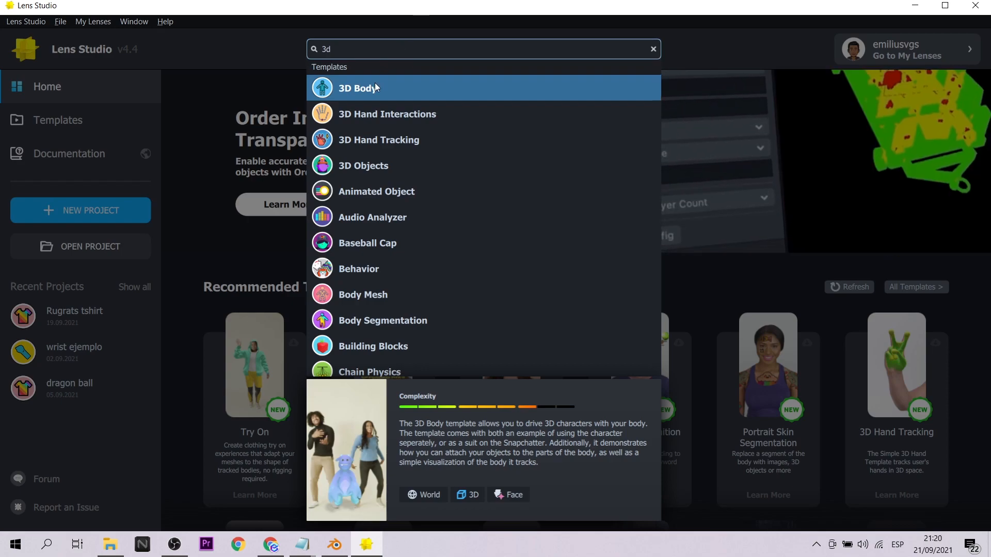
{"action": "type", "text": " bo"}
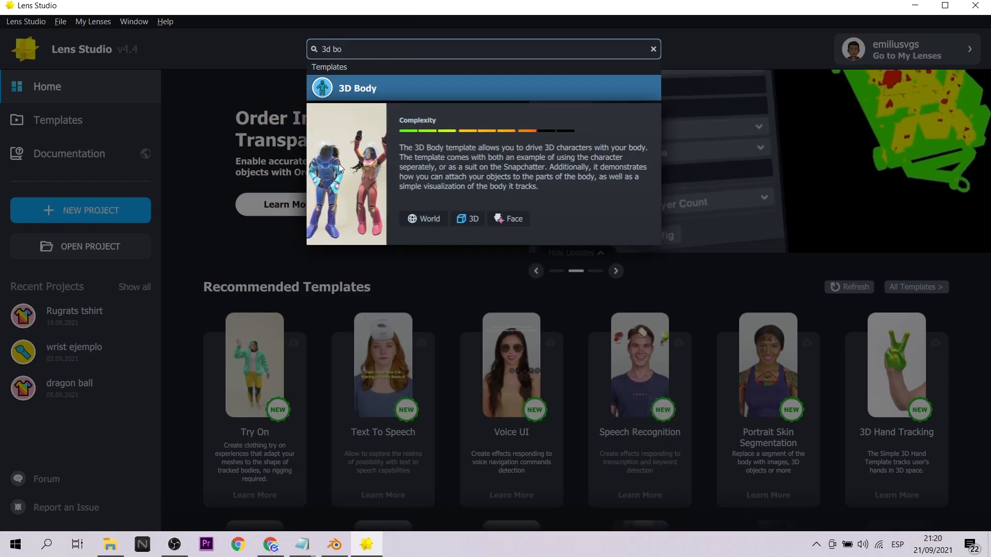
{"action": "left_click", "coordinate": [376, 85]}
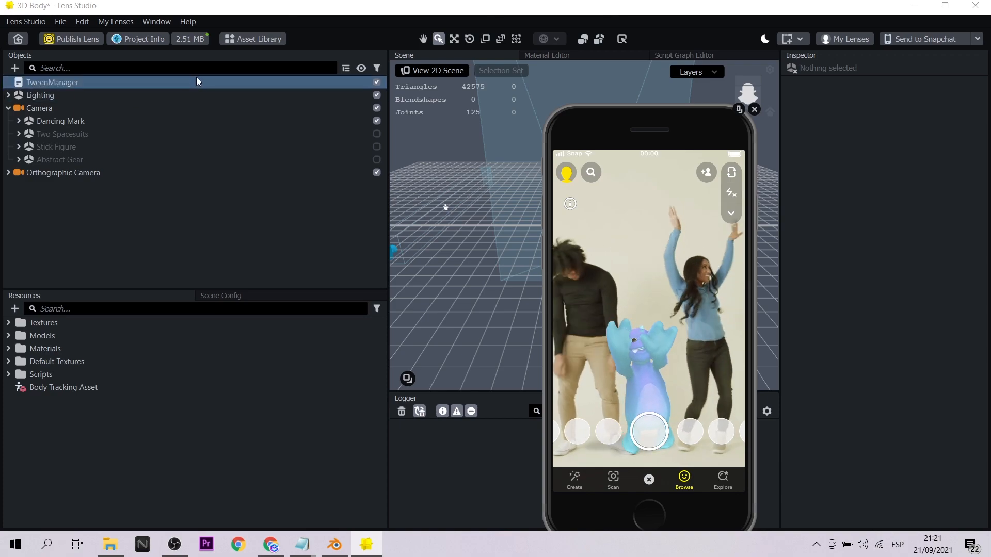
Disable Dancing Mark, enable Stick Figure, and turn off its Stick Figure [REPLACE ME] child object
{"action": "left_click", "coordinate": [377, 121]}
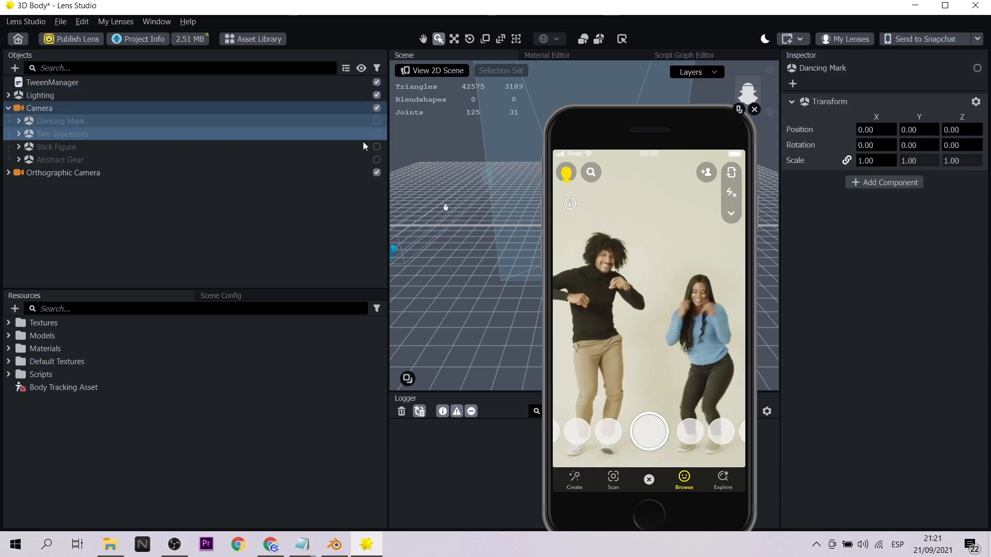
{"action": "left_click", "coordinate": [378, 150]}
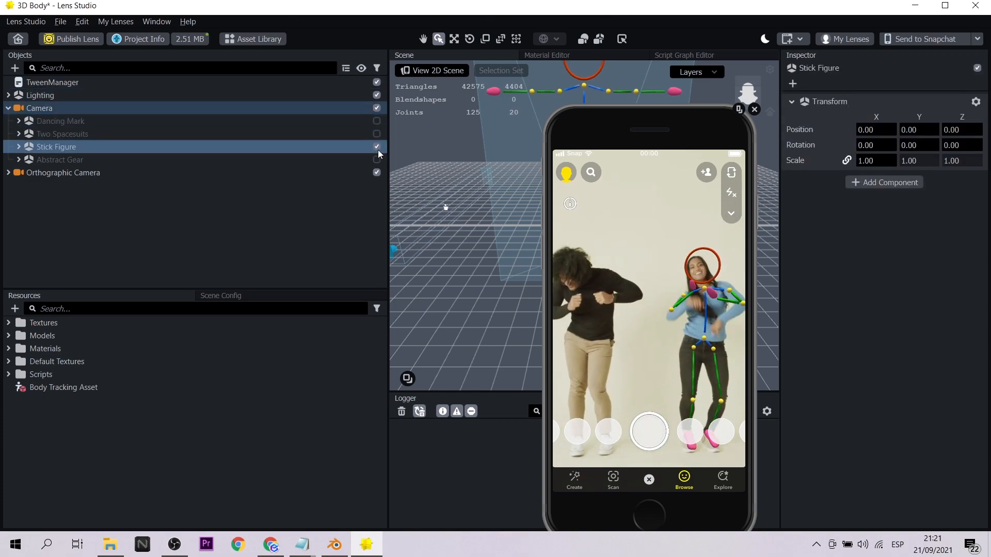
{"action": "left_click", "coordinate": [19, 148]}
{"action": "left_click", "coordinate": [39, 172]}
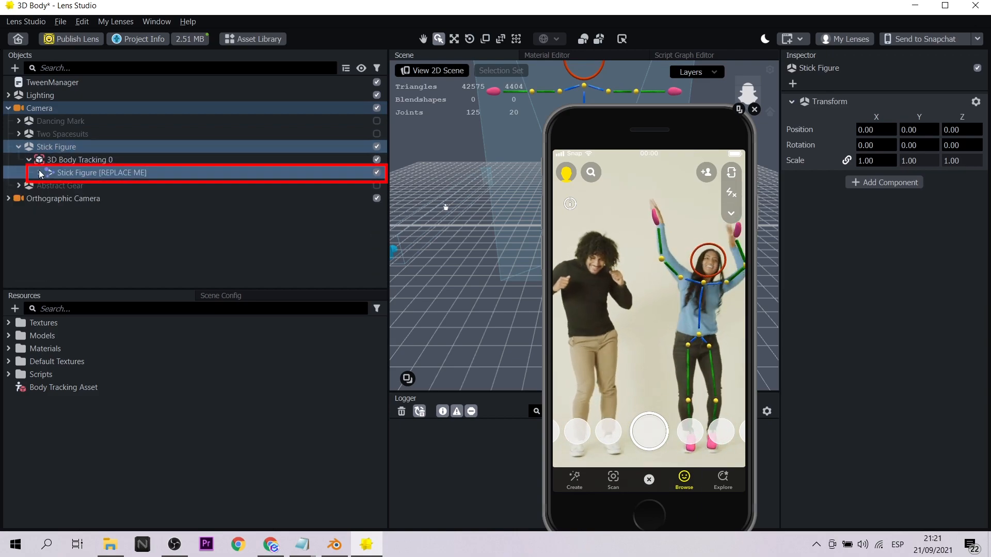
{"action": "left_click", "coordinate": [377, 173]}
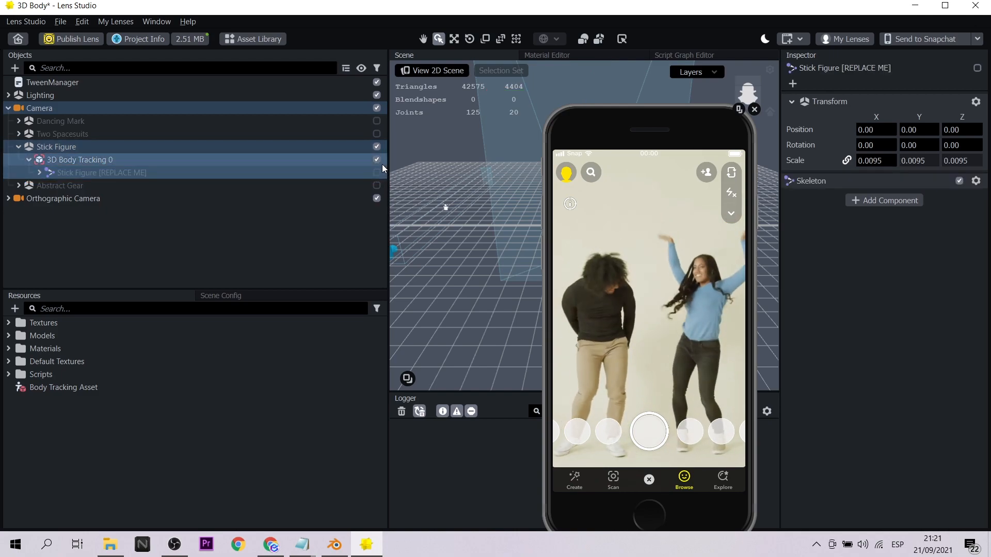
Import the t-pose_clothes FBX file from the Lens Studio - fashion folder into the project's resources
{"action": "left_click", "coordinate": [109, 545]}
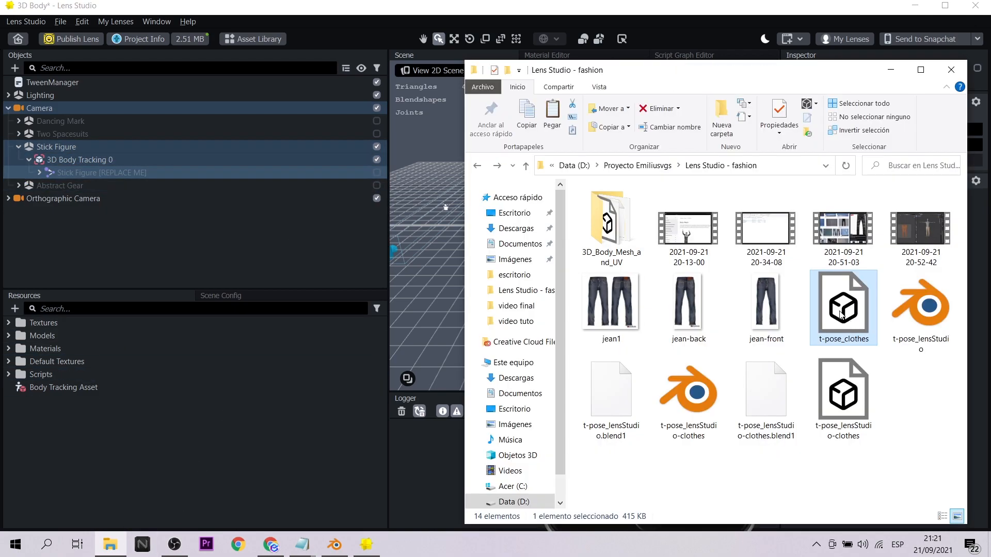
{"action": "left_click_drag", "start_coordinate": [128, 457], "coordinate": [128, 457]}
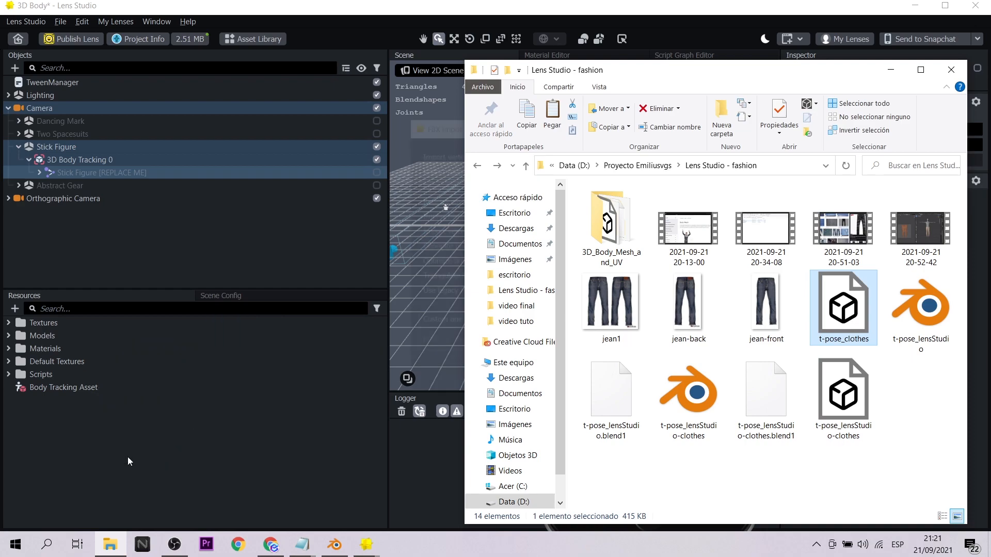
{"action": "left_click", "coordinate": [894, 71]}
{"action": "left_click", "coordinate": [566, 379]}
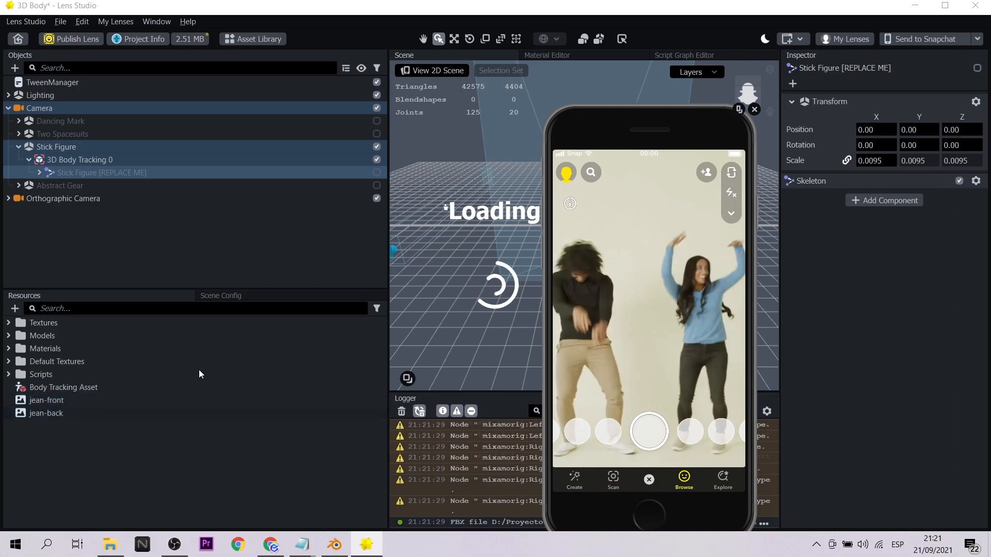
Place the imported t-pose_clothes prefab under 3D Body Tracking 0 and collapse its mixamorig:Hips bone hierarchy
{"action": "left_click", "coordinate": [20, 427]}
{"action": "left_click", "coordinate": [9, 426]}
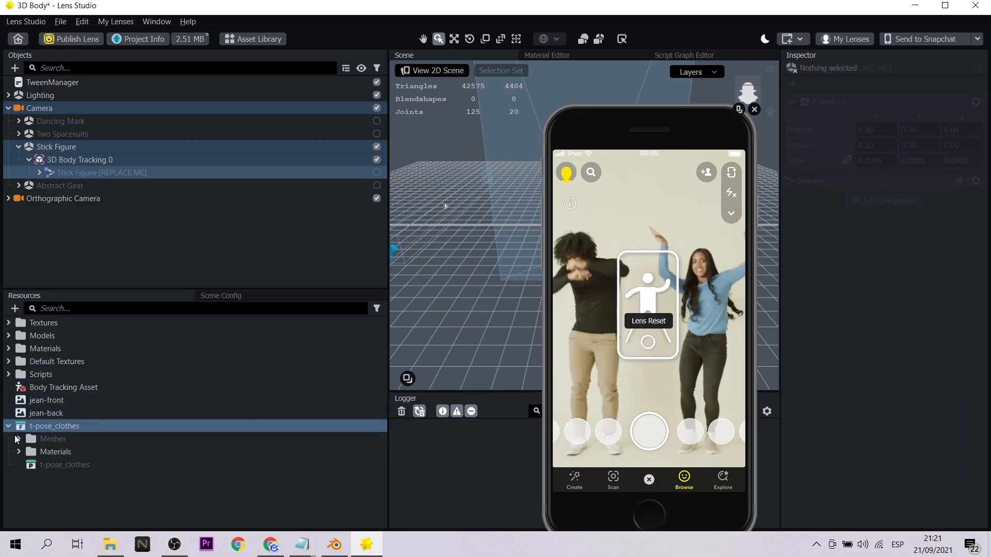
{"action": "left_click", "coordinate": [45, 464]}
{"action": "left_click_drag", "start_coordinate": [79, 162], "coordinate": [73, 163]}
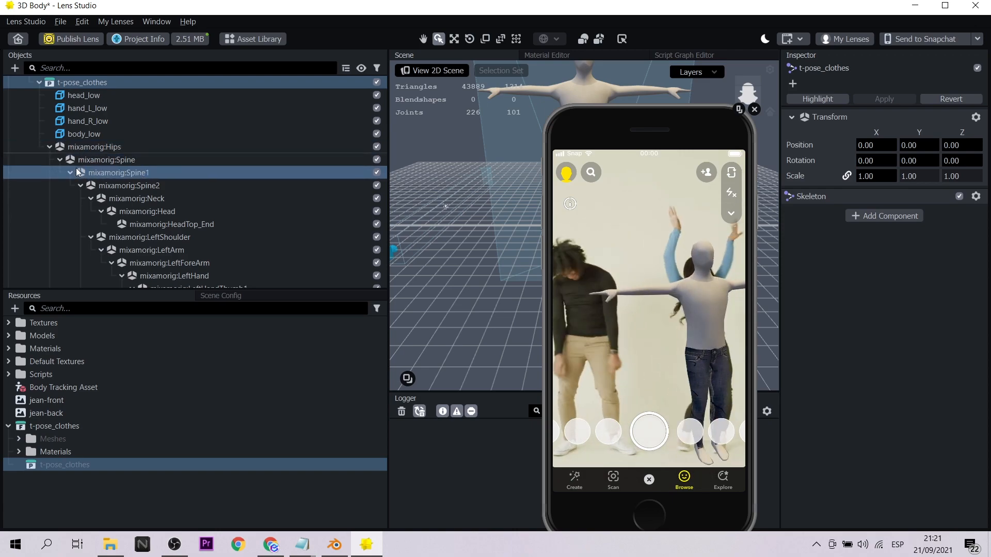
{"action": "left_click", "coordinate": [50, 147]}
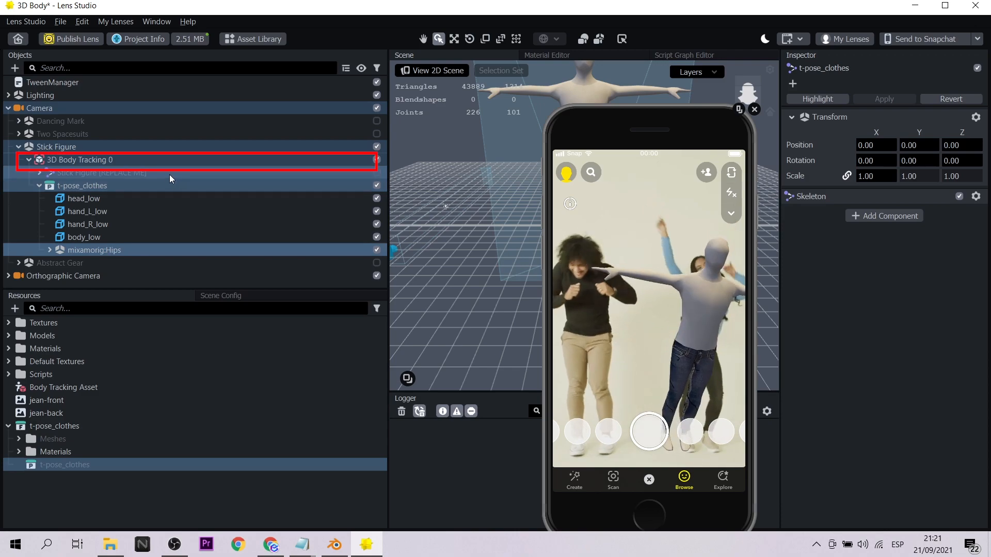
Match the Object Tracking 3D hierarchy of 3D Body Tracking 0 to the t-pose_clothes skeleton
{"action": "left_click", "coordinate": [146, 159]}
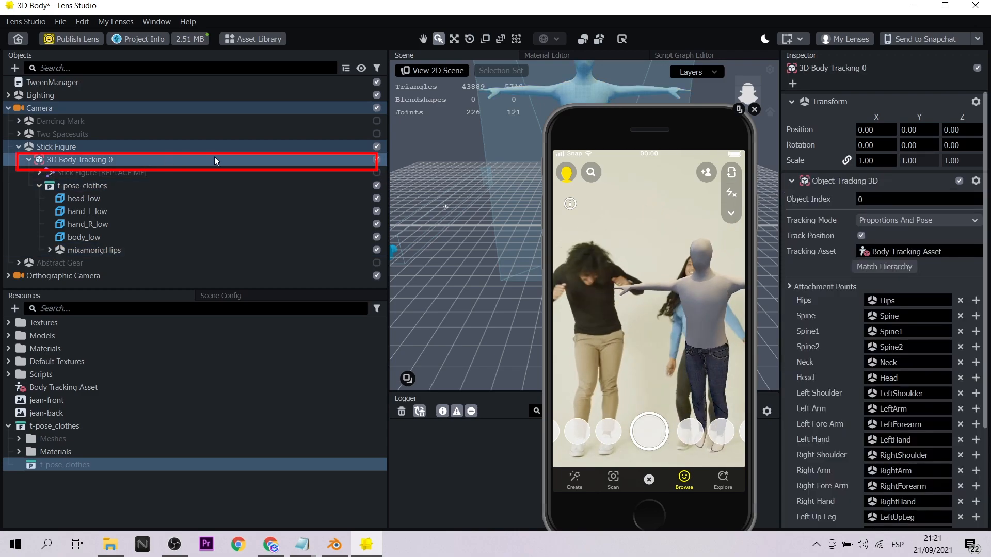
{"action": "left_click", "coordinate": [871, 265]}
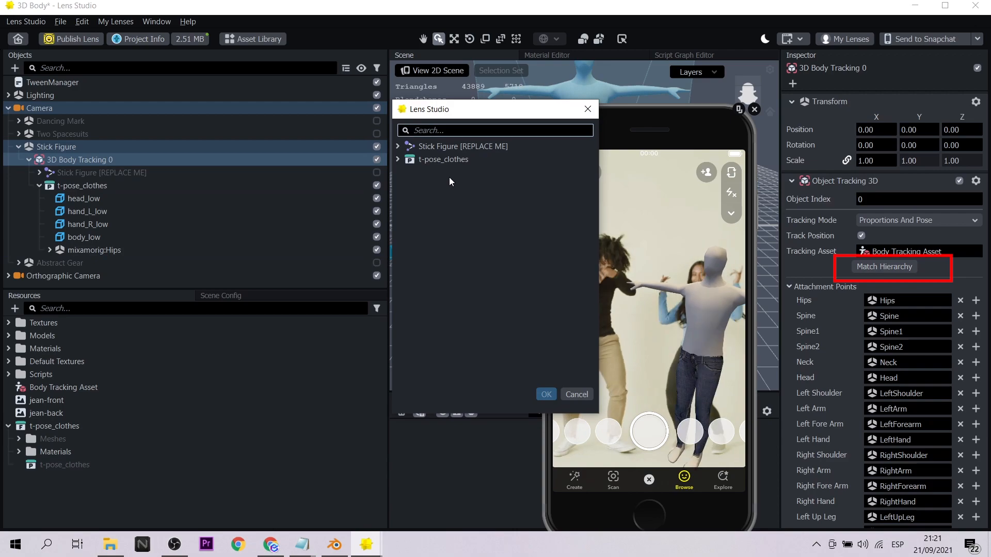
{"action": "left_click", "coordinate": [434, 159]}
{"action": "left_click", "coordinate": [546, 394]}
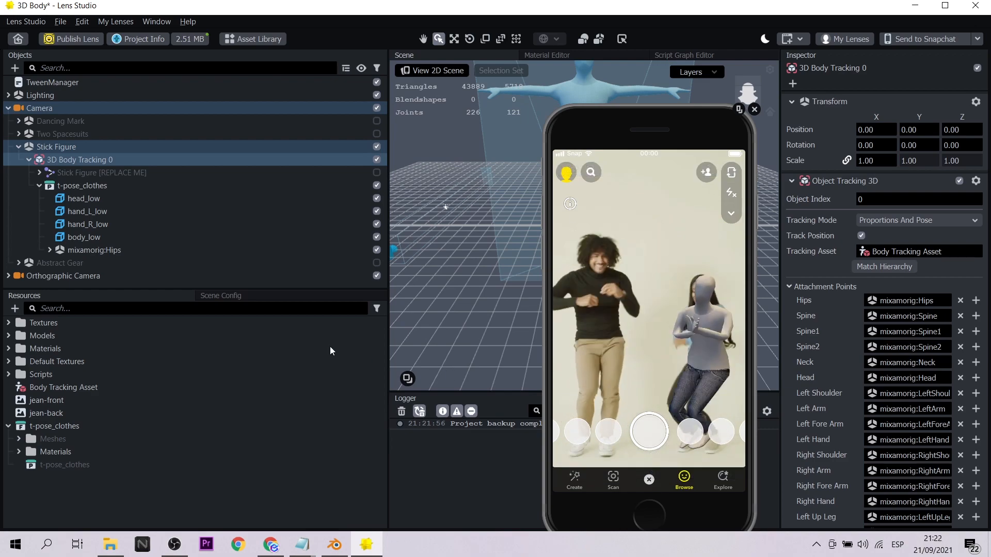
Search the resource types for "occ" and add an Occluder Legacy material to the project
{"action": "left_click", "coordinate": [14, 308]}
{"action": "type", "text": "occ"}
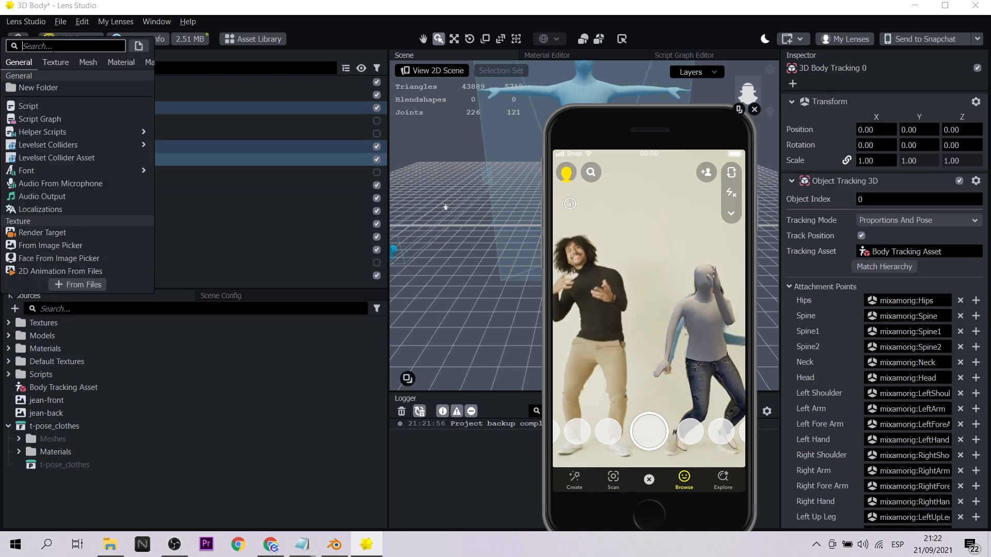
{"action": "left_click", "coordinate": [65, 75]}
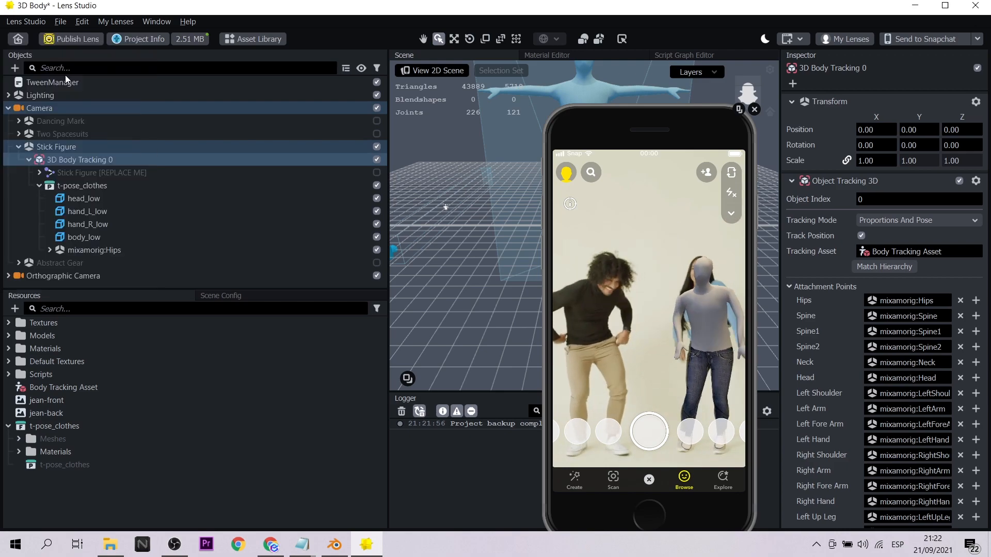
Replace the initialShadingGroup9 material on head_low with Occluder Legacy
{"action": "left_click", "coordinate": [117, 198]}
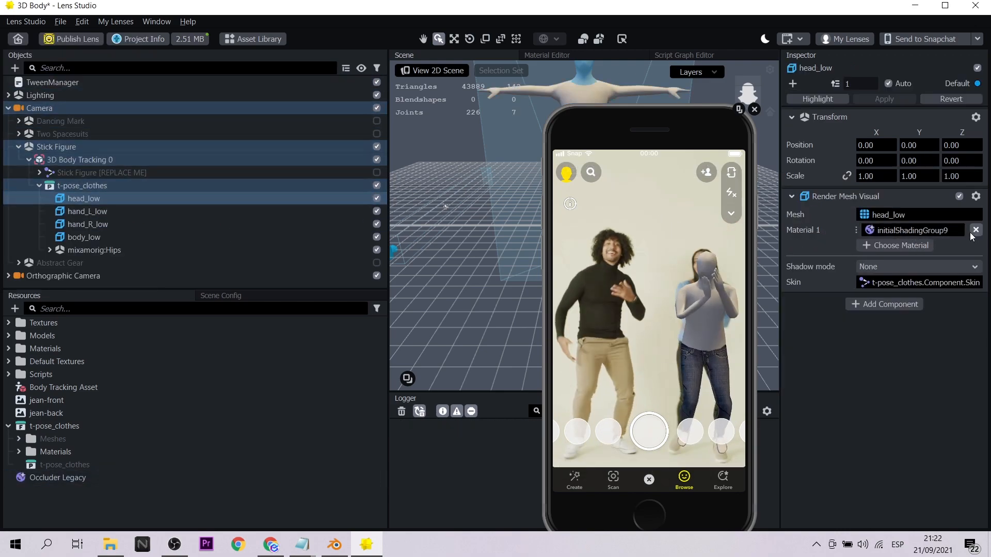
{"action": "left_click", "coordinate": [975, 231]}
{"action": "left_click", "coordinate": [904, 230]}
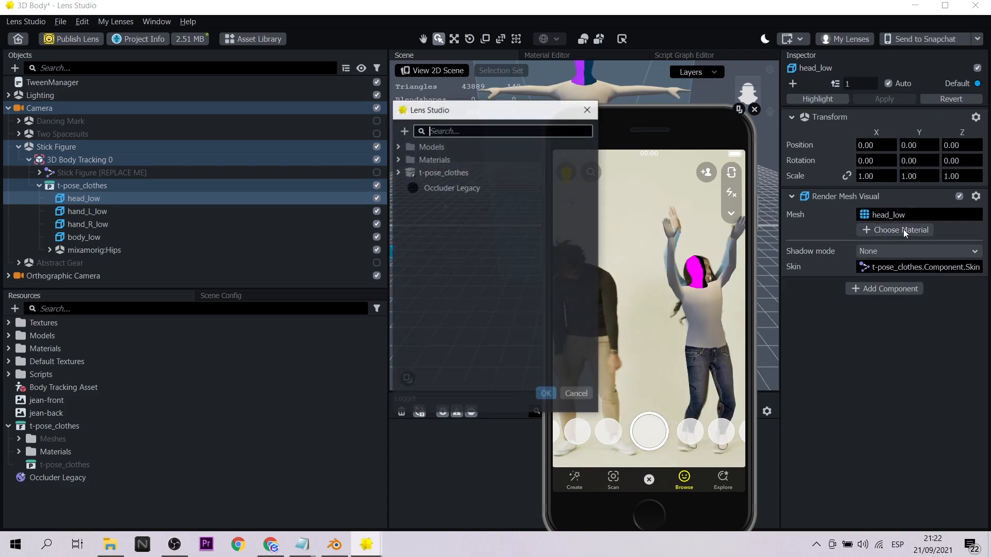
{"action": "left_click", "coordinate": [546, 395]}
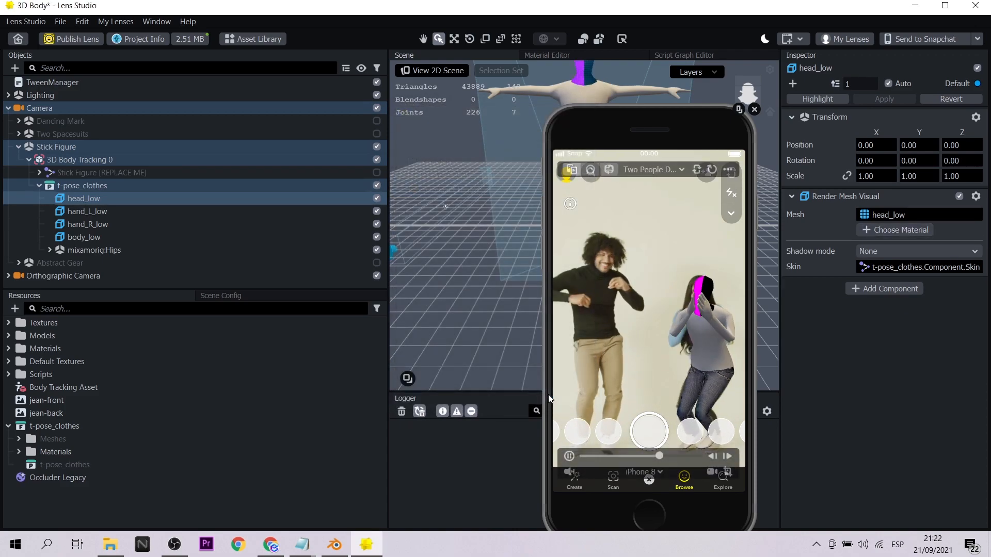
Replace the material on both hand meshes, hand_L_low and hand_R_low, with Occluder Legacy
{"action": "left_click", "coordinate": [85, 211]}
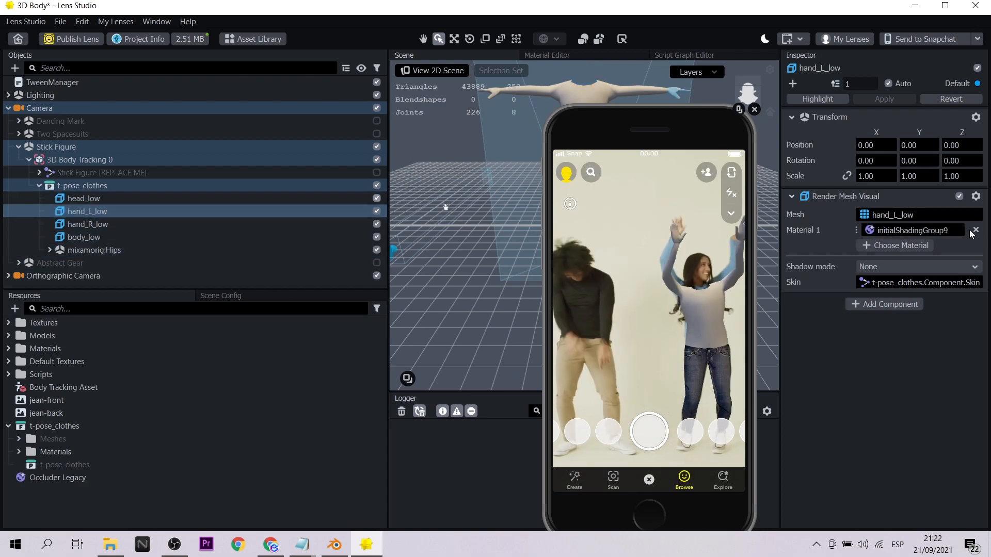
{"action": "left_click", "coordinate": [975, 230]}
{"action": "left_click", "coordinate": [908, 230]}
{"action": "left_click", "coordinate": [438, 189]}
{"action": "left_click", "coordinate": [547, 395]}
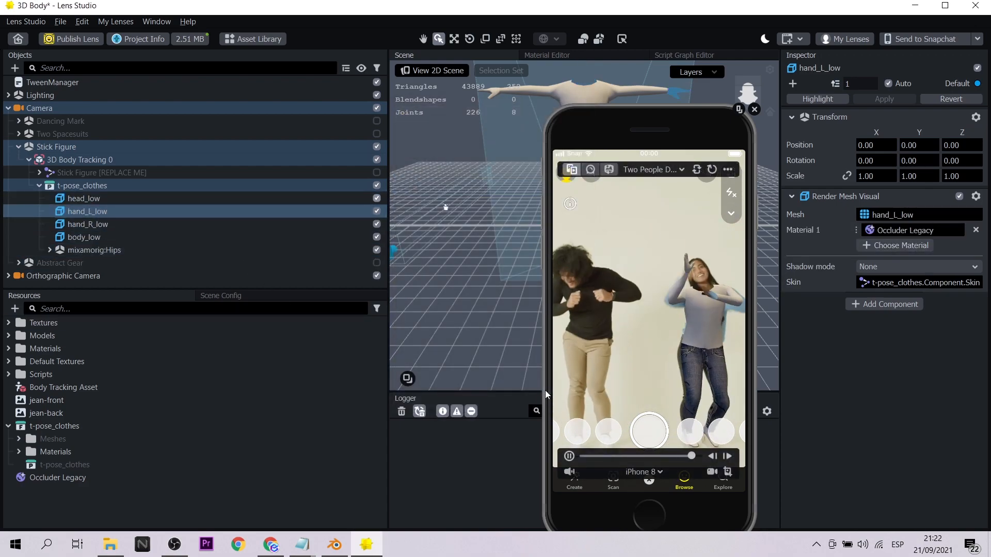
{"action": "left_click", "coordinate": [88, 224]}
{"action": "left_click", "coordinate": [975, 230]}
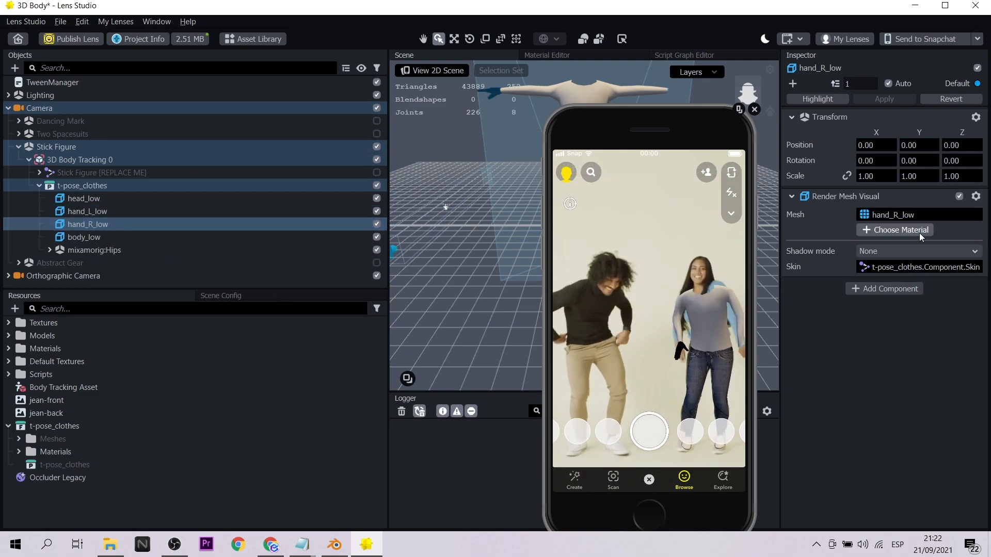
{"action": "left_click", "coordinate": [900, 230]}
{"action": "left_click", "coordinate": [545, 394]}
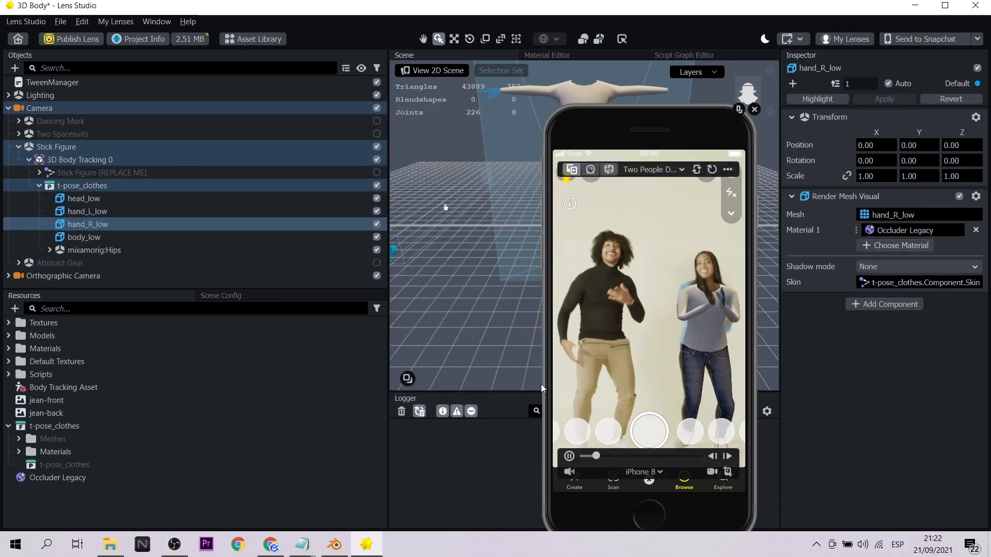
Replace the initialShadingGroup9 material in body_low's first Render Mesh Visual with Occluder Legacy, keeping the two jeans materials
{"action": "left_click", "coordinate": [129, 237]}
{"action": "left_click", "coordinate": [376, 237]}
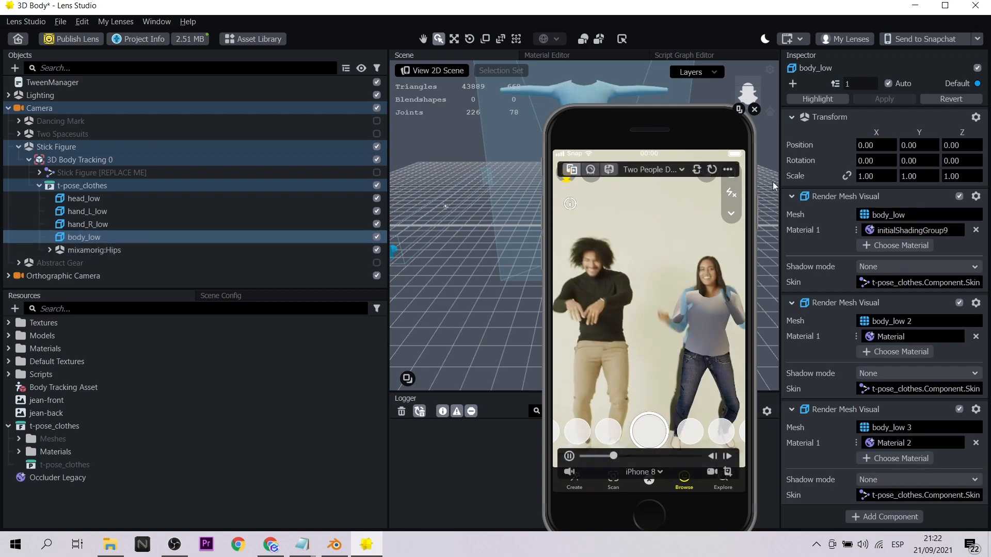
{"action": "left_click", "coordinate": [976, 230]}
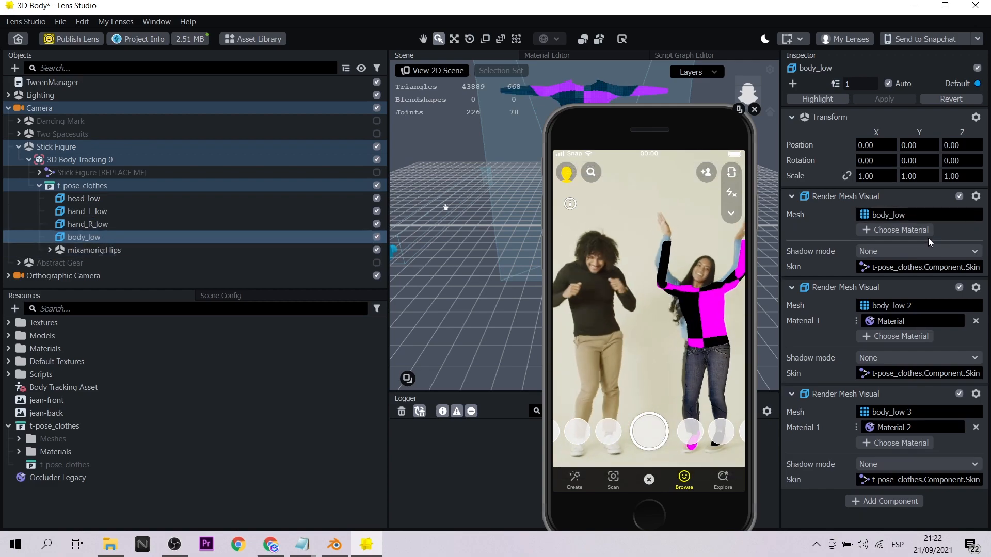
{"action": "left_click", "coordinate": [900, 230]}
{"action": "left_click", "coordinate": [546, 394]}
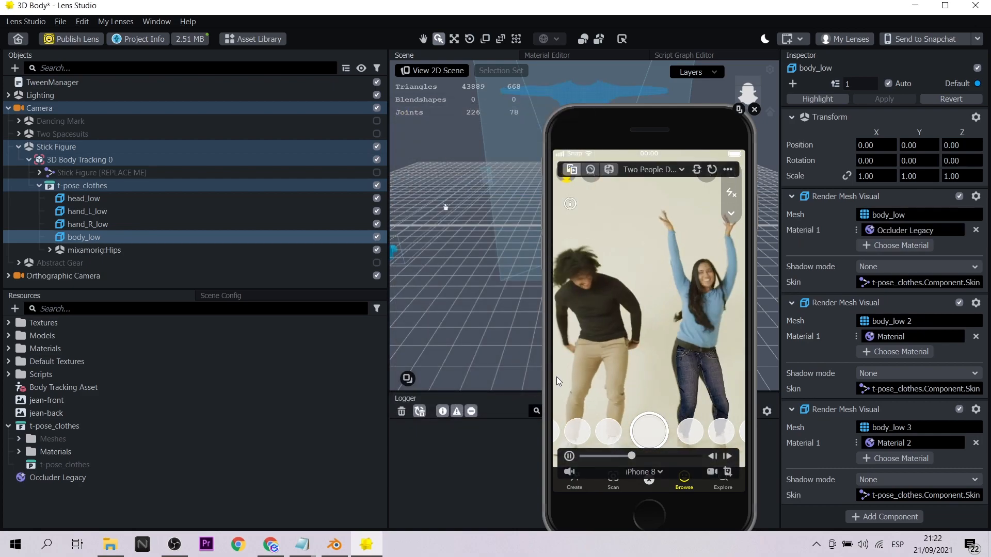